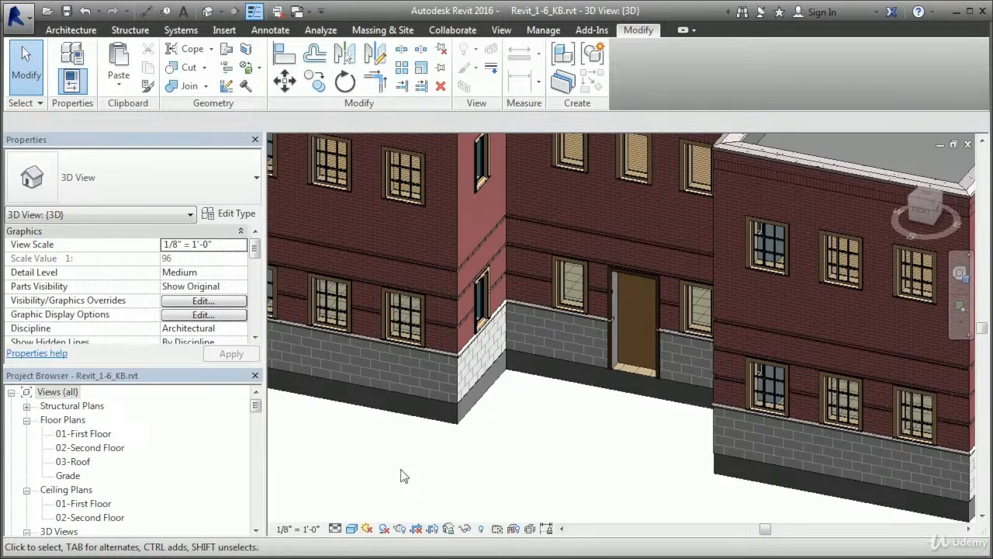
Step: Open the type properties of the front brick wall beside the recessed entrance and review the available basic wall types
left_click(366, 233)
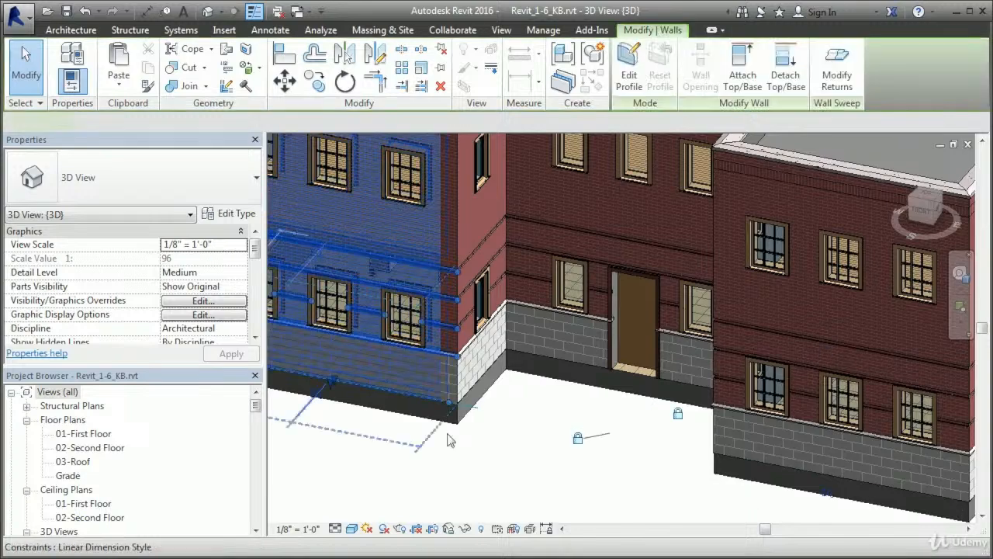
middle_click_drag(455, 503, 610, 545)
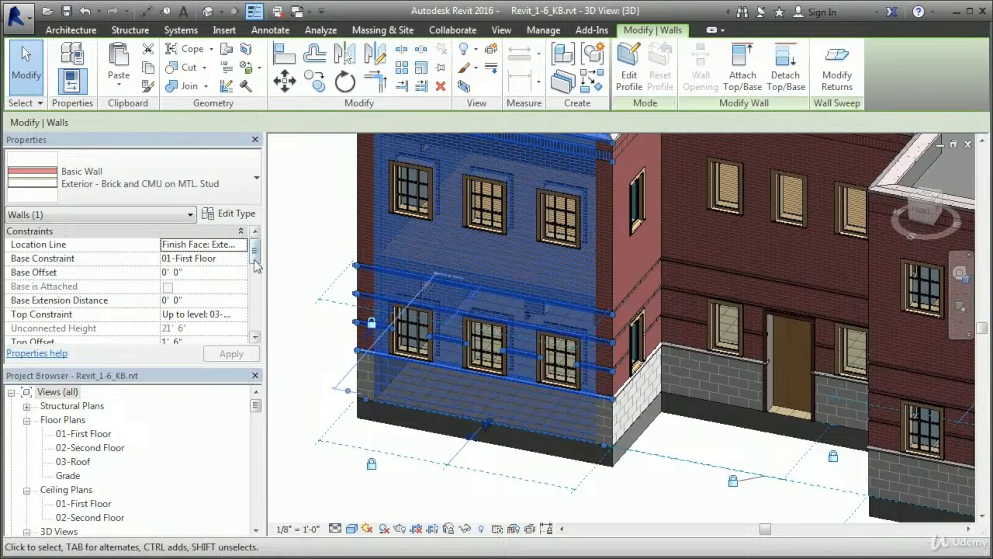
left_click(237, 212)
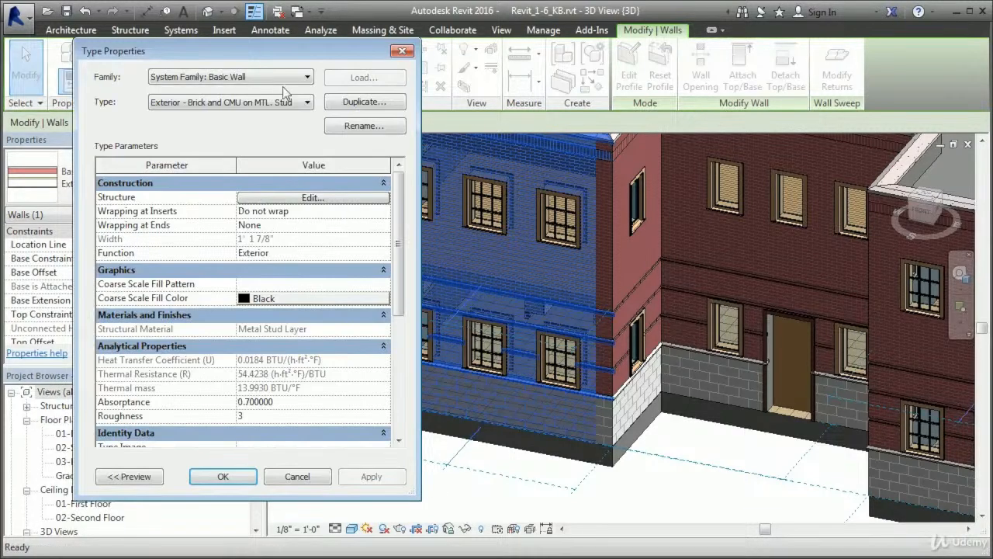
left_click_drag(280, 52, 521, 77)
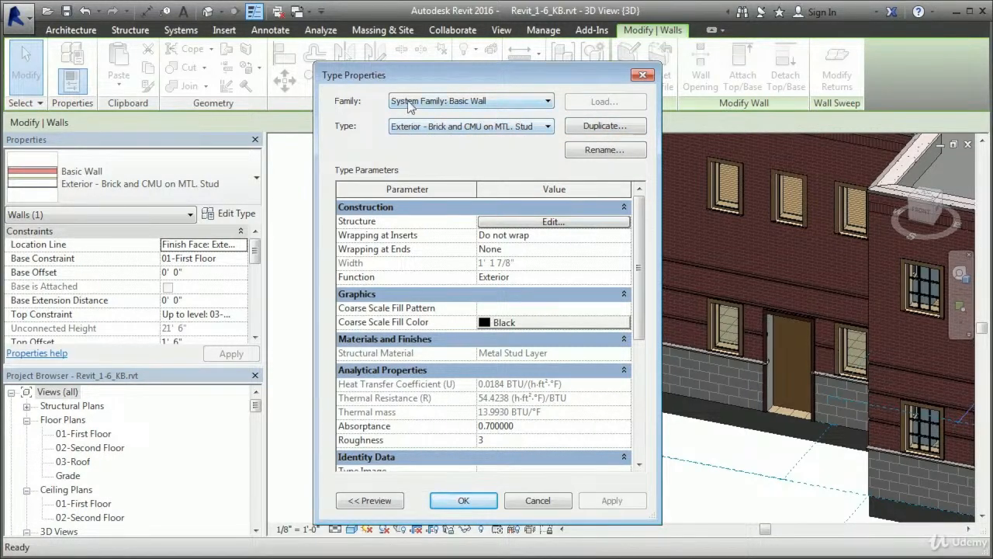
left_click(547, 127)
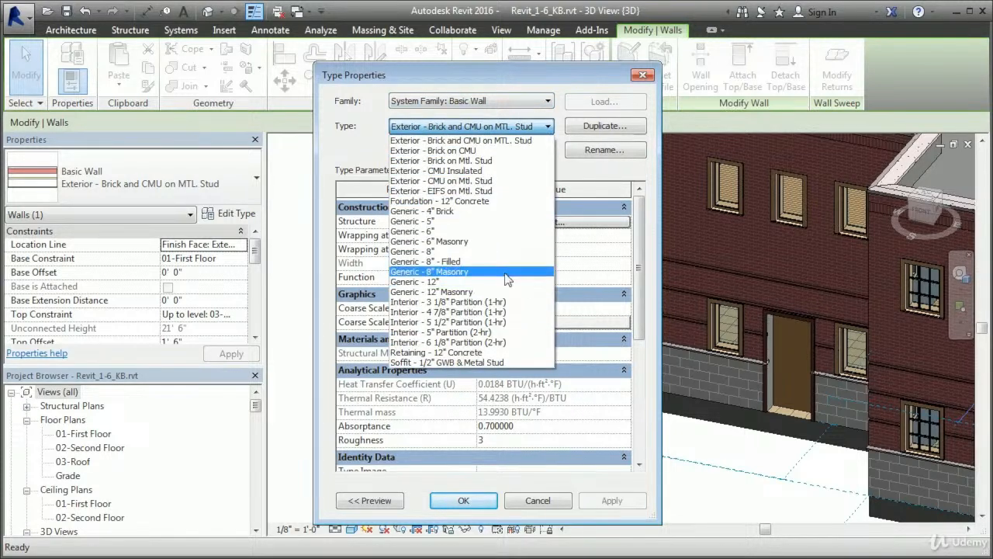
left_click(565, 170)
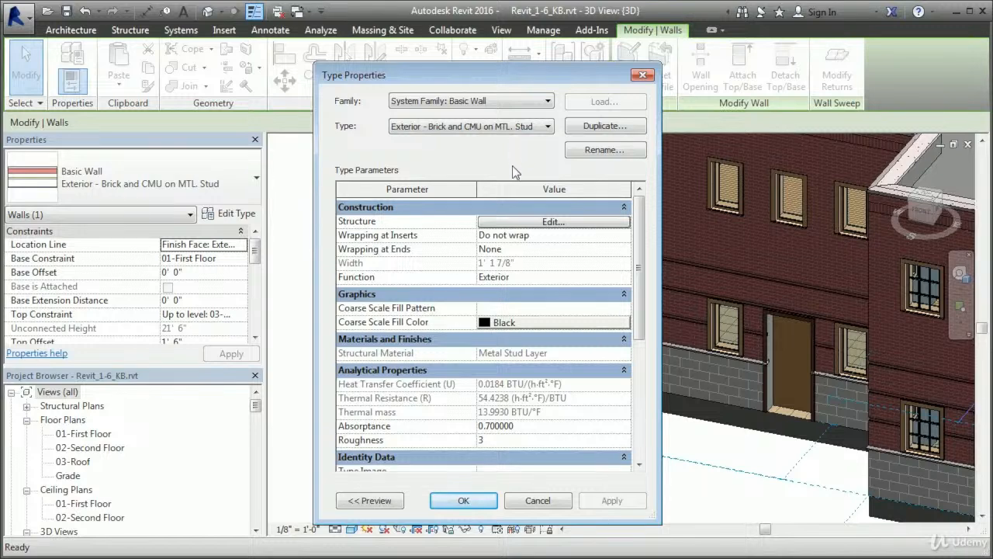
left_click_drag(447, 71, 398, 58)
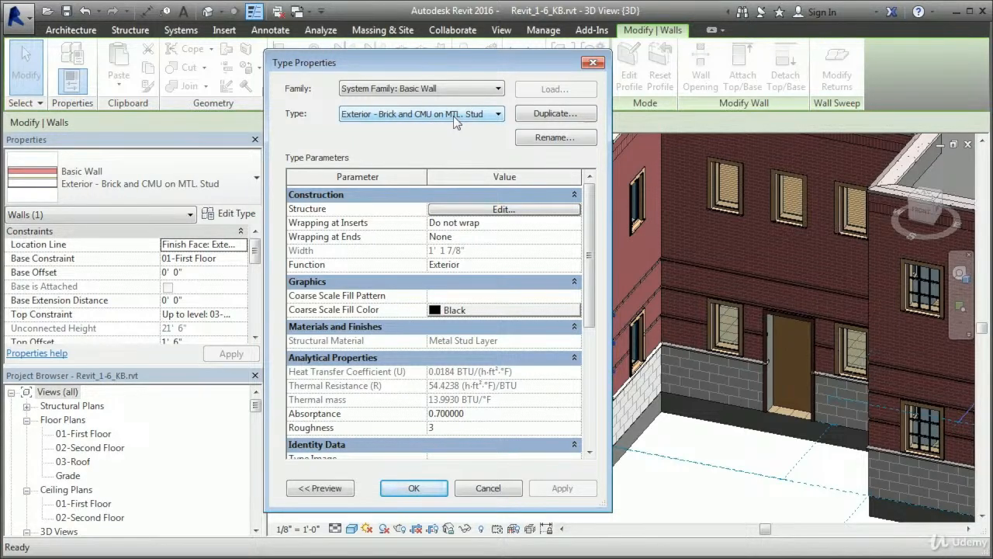
Step: Duplicate the wall type under the name Exterior - Brick and CMU on Wood Stud
left_click(548, 114)
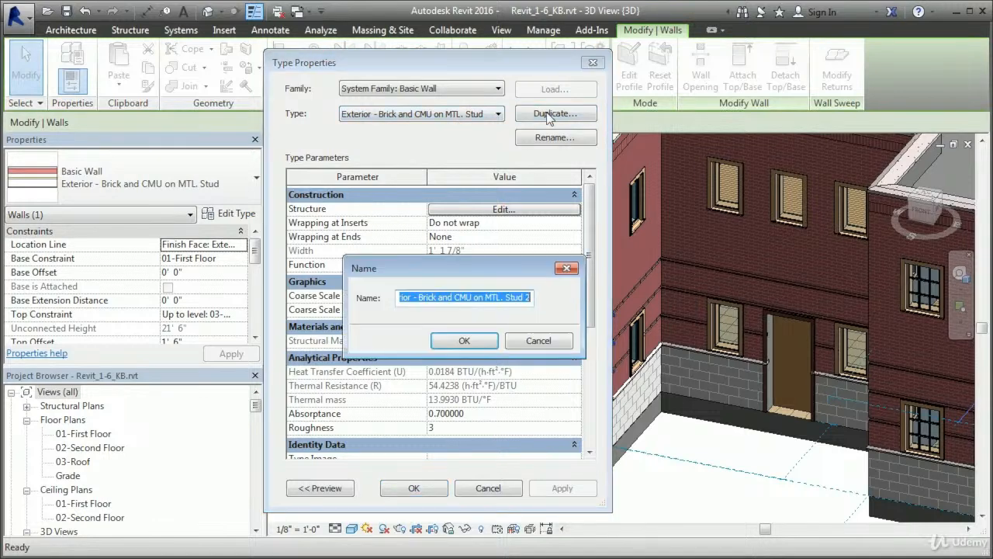
double_click(488, 297)
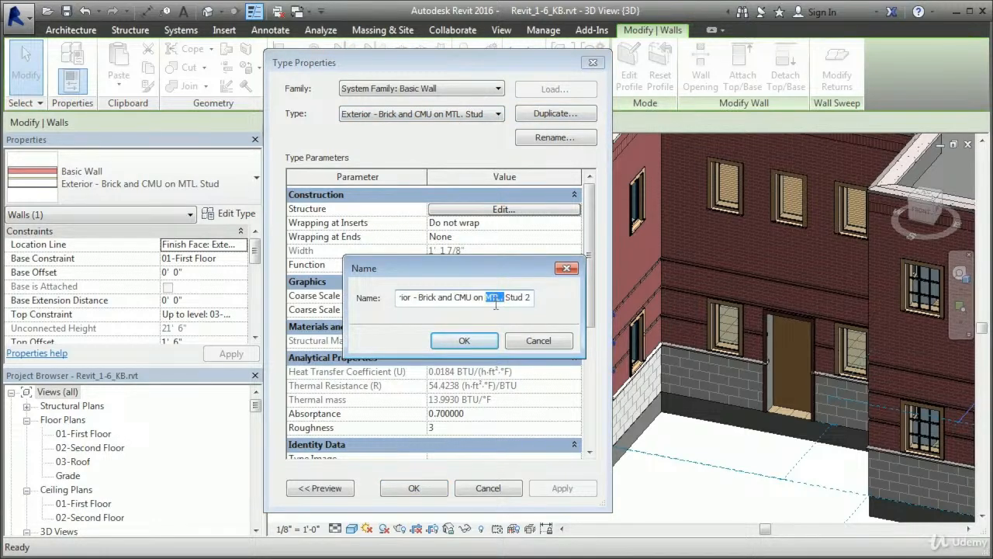
key("BackSpace")
type("Wood")
key("End")
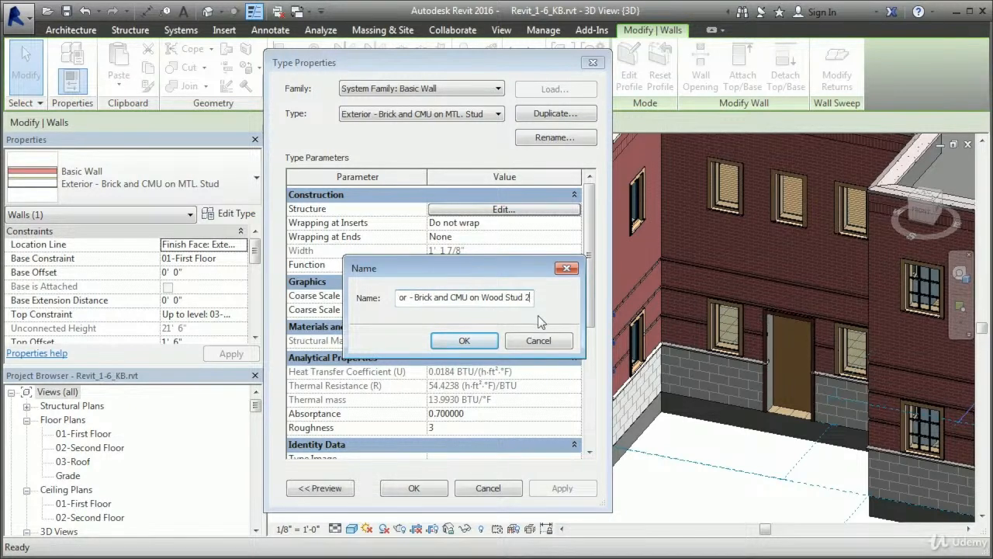
key("BackSpace")
left_click(469, 341)
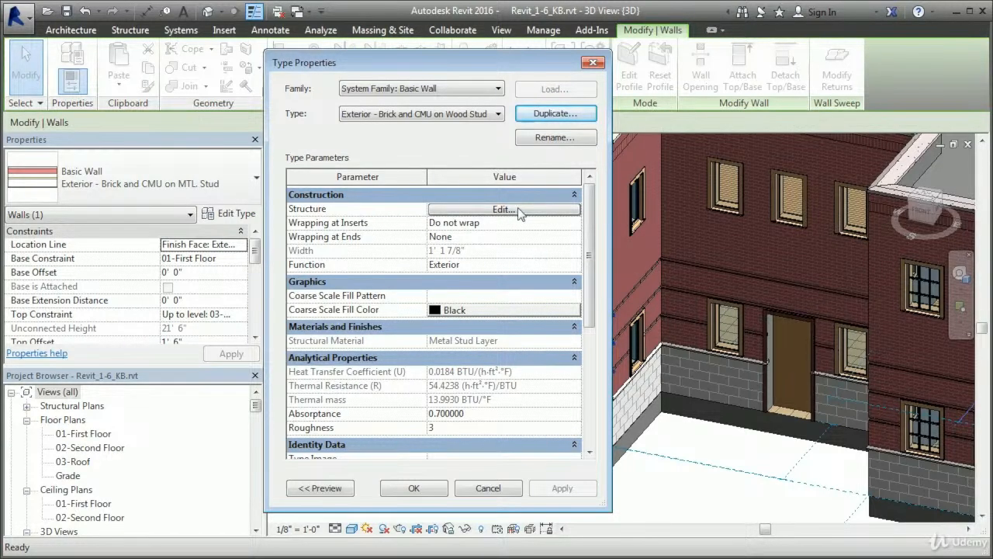
Step: Set the new type's structure layer material to Softwood, Lumber and apply the type to the selected wall
left_click(503, 210)
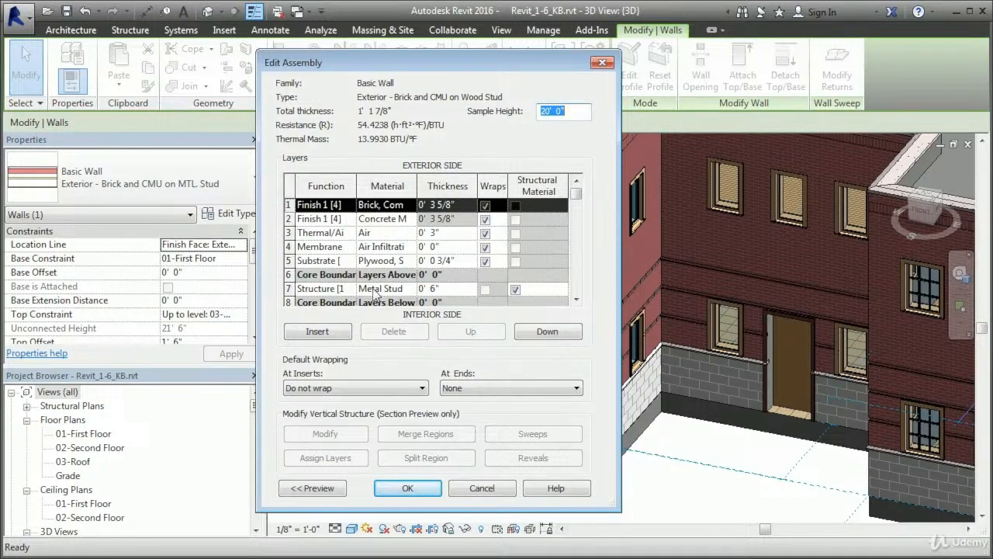
left_click(398, 290)
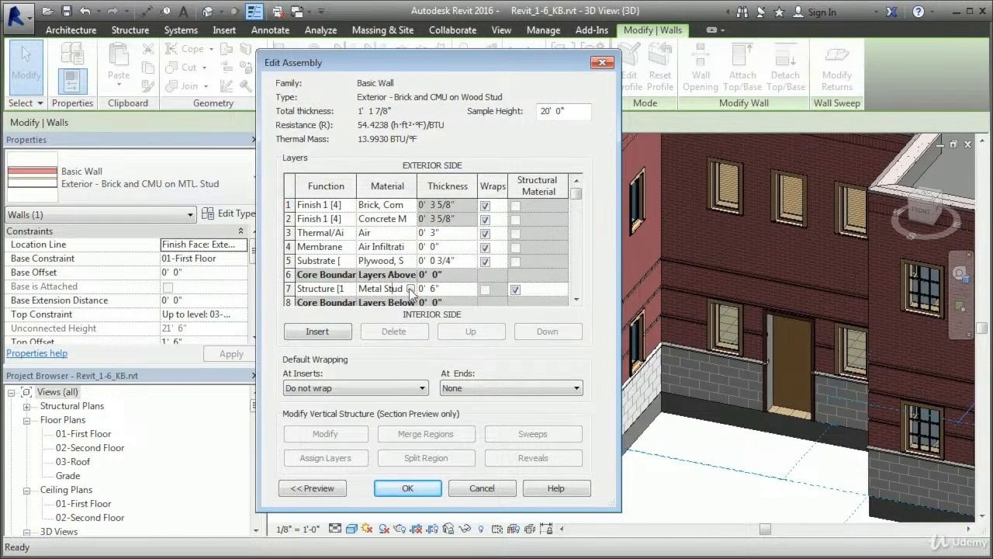
left_click(410, 289)
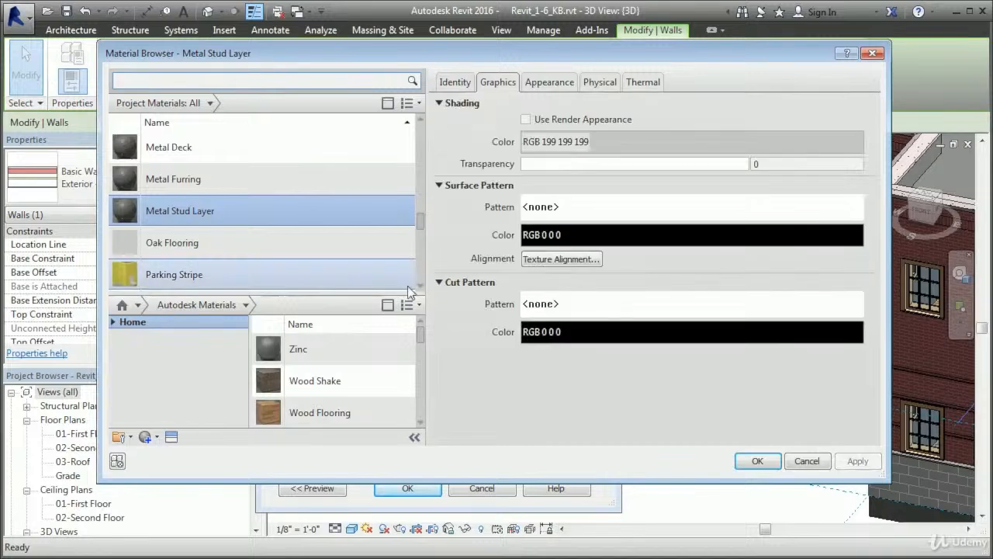
left_click(211, 102)
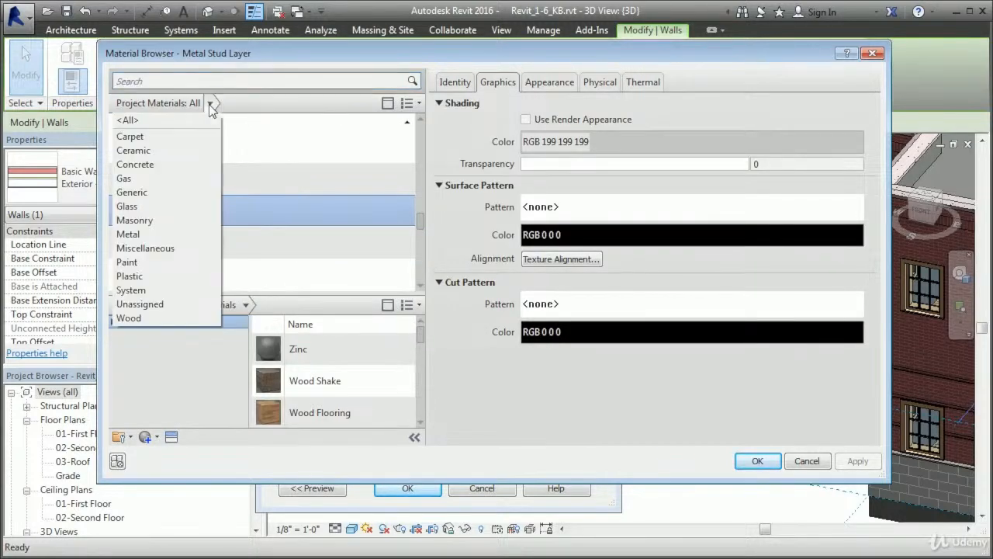
left_click(128, 319)
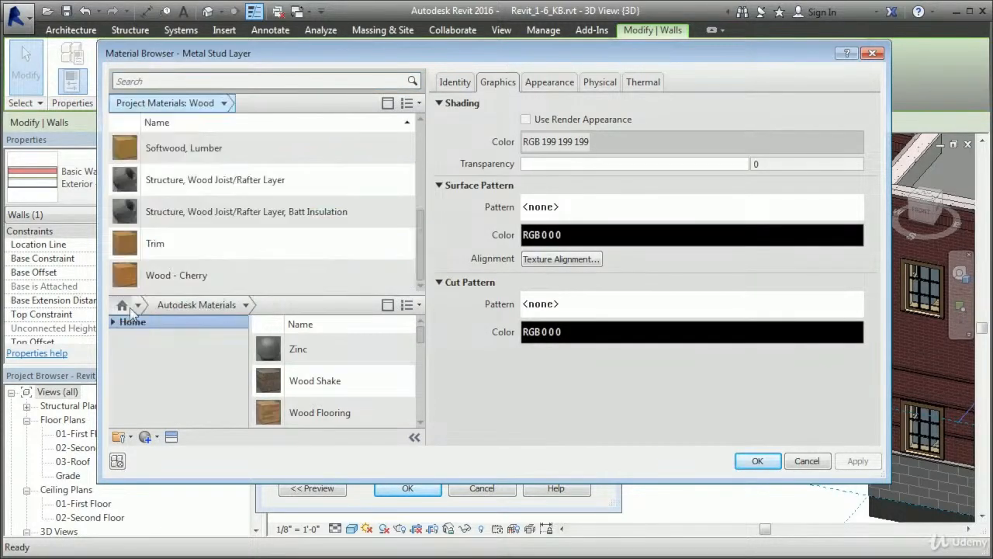
left_click(200, 148)
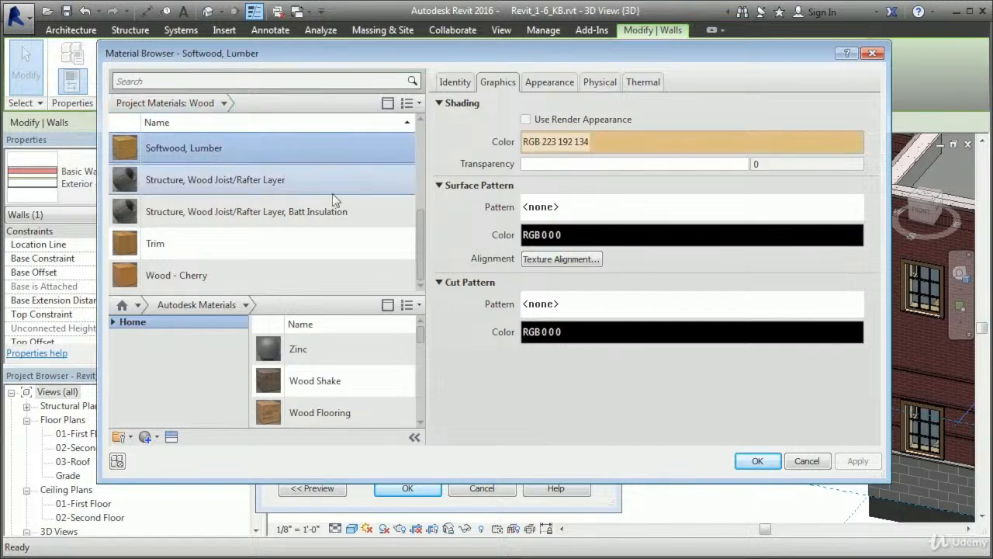
left_click(756, 460)
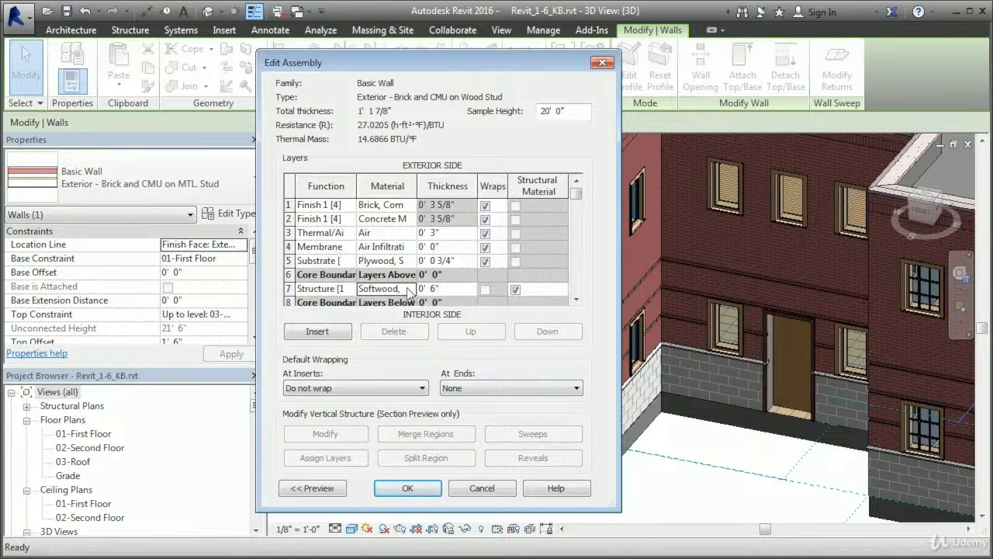
left_click(407, 489)
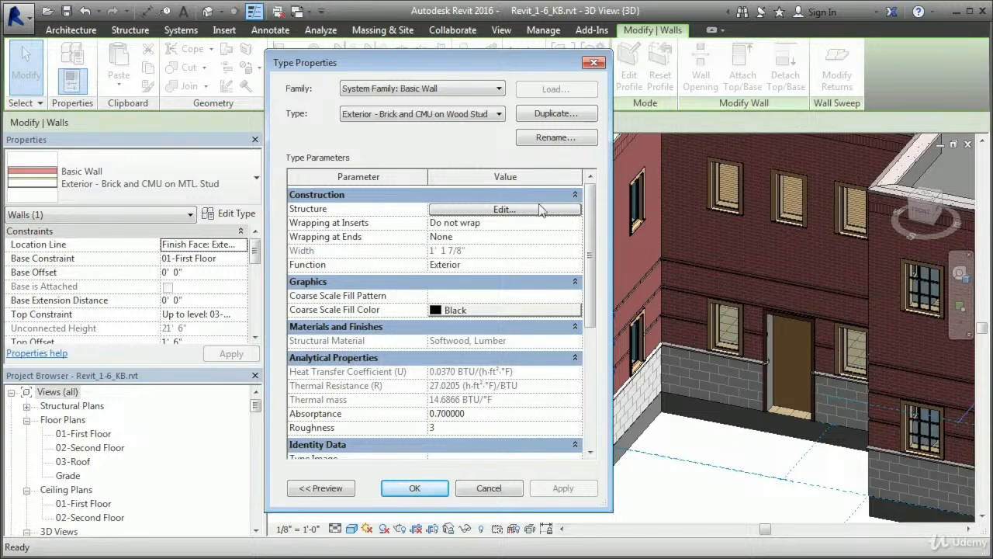
left_click(416, 489)
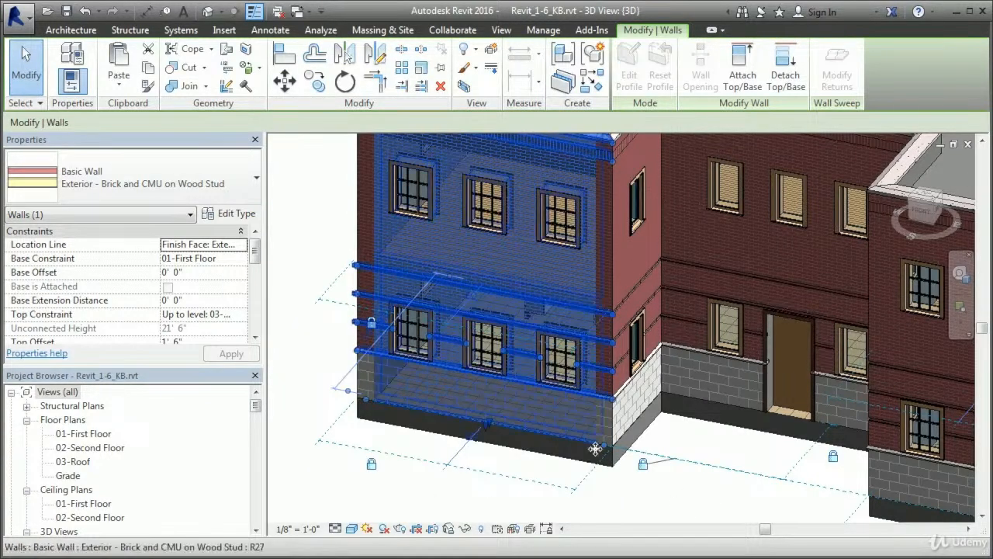
Step: Reselect the front wall to check its assigned type, and clear the selection
key("Escape")
left_click(525, 301)
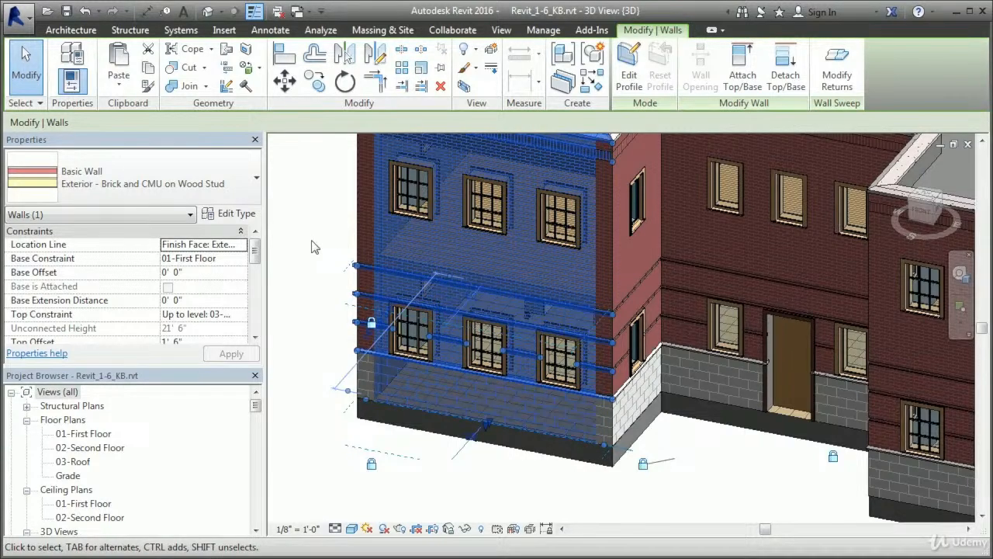
left_click(313, 245)
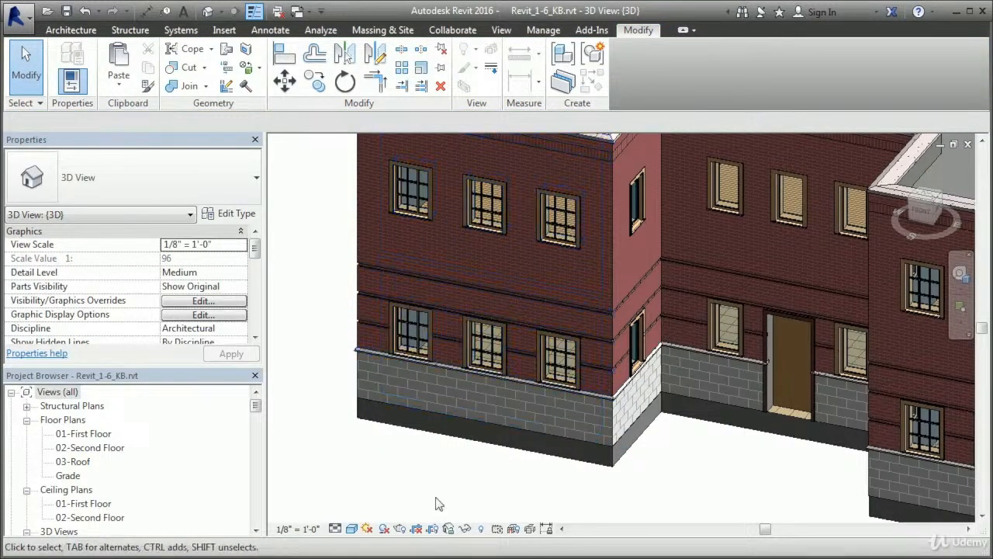
Step: Open the 01-First Floor plan and compare the types of the two exterior walls meeting at the building corner
double_click(85, 434)
middle_click_drag(590, 353, 774, 461)
scroll(774, 461, "up", 2)
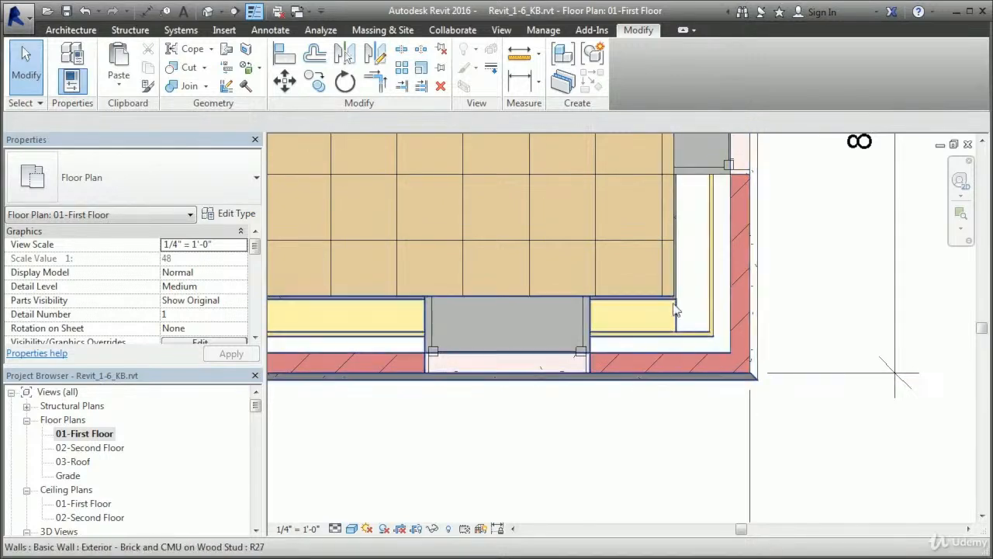
left_click(747, 281)
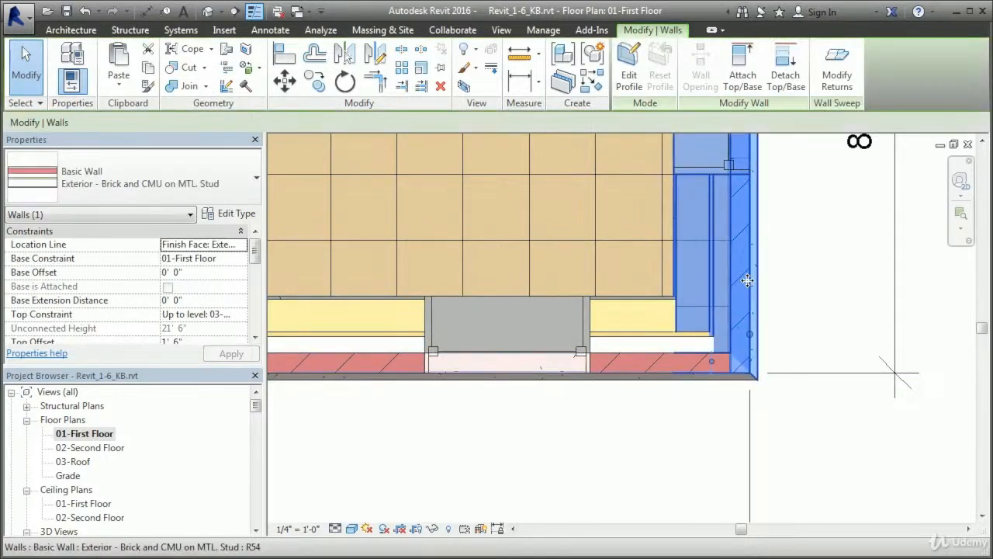
left_click(666, 347)
left_click(642, 300)
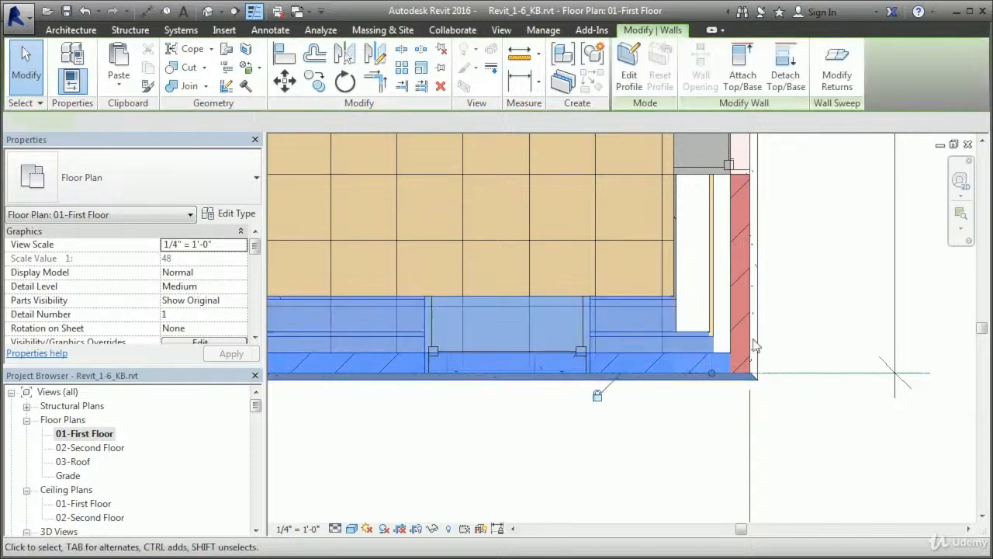
left_click(809, 349)
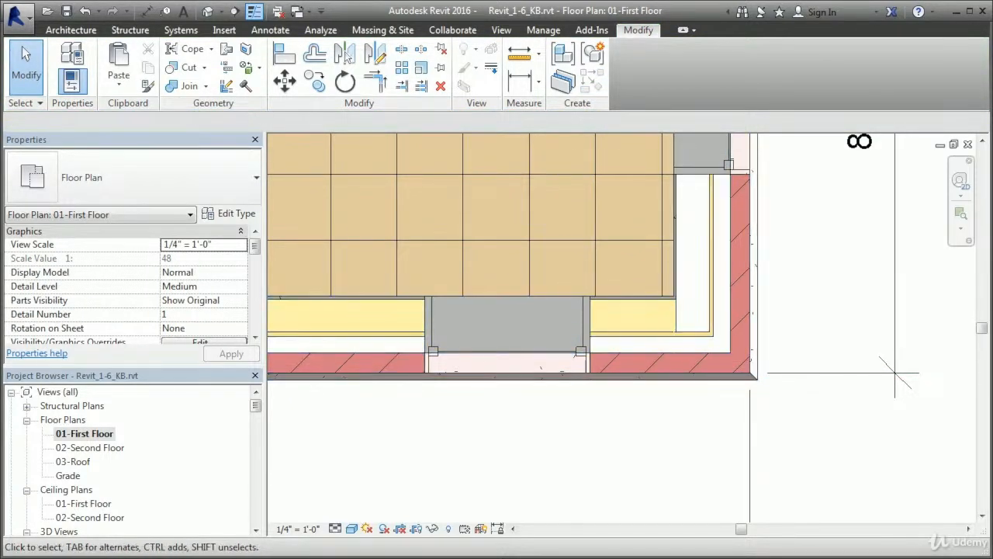
Step: Set the floor plan's visual style to Hidden Line and turn off thin lines
left_click(352, 528)
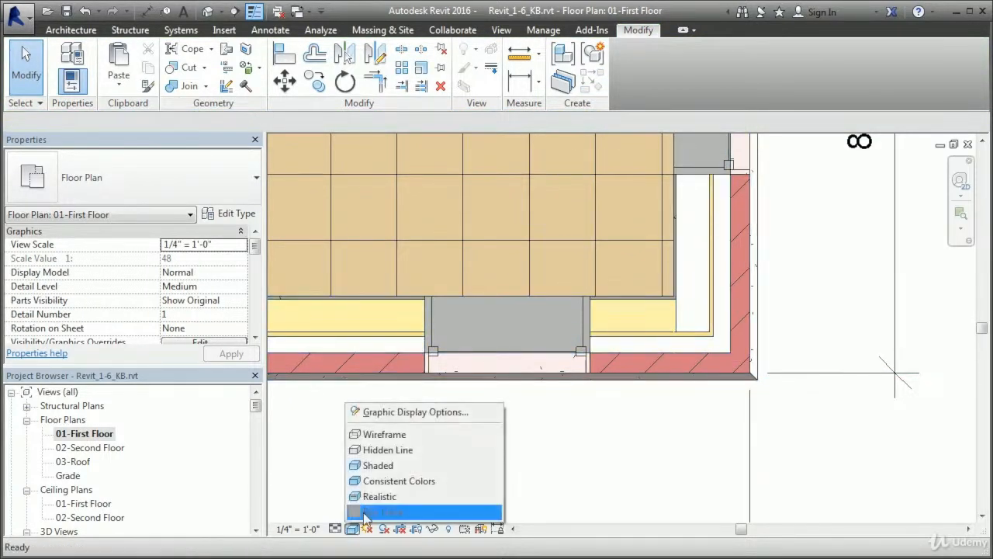
left_click(386, 451)
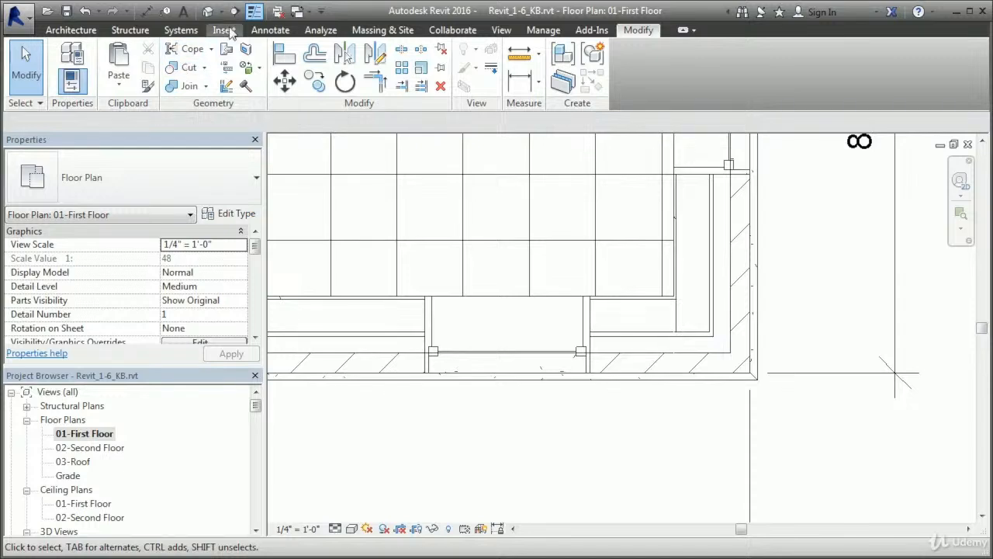
left_click(254, 10)
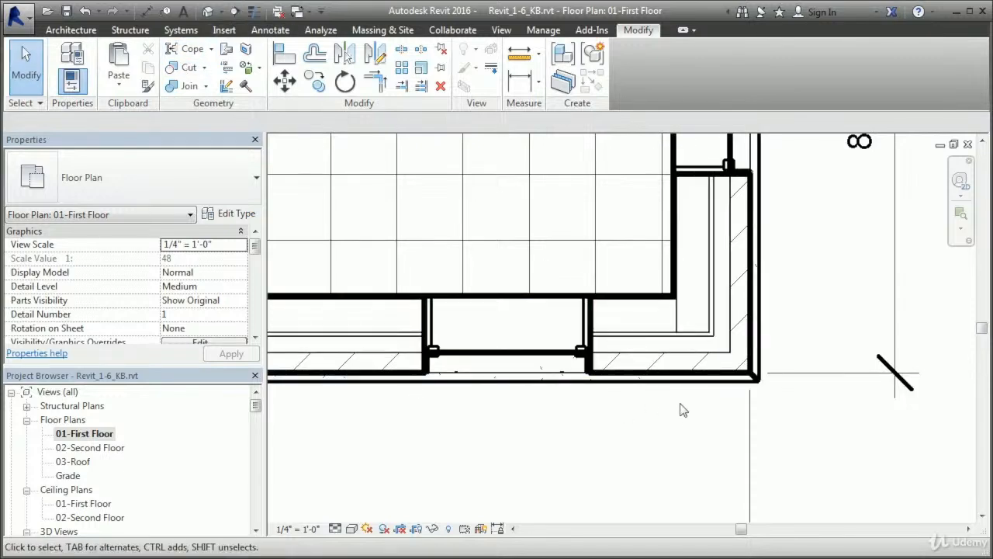
Step: Change the horizontal wood stud wall's type to Exterior - Brick and CMU on MTL. Stud
left_click(631, 345)
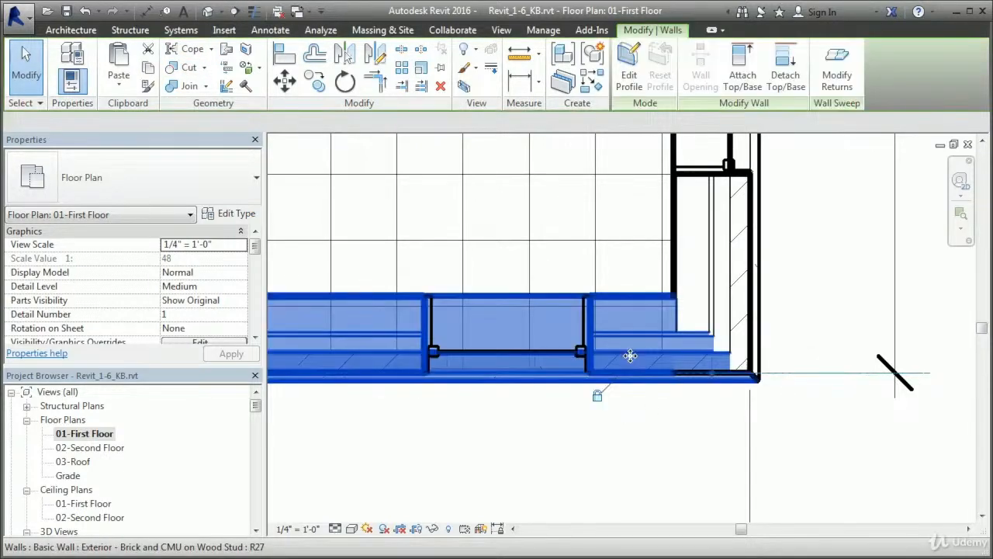
left_click(186, 180)
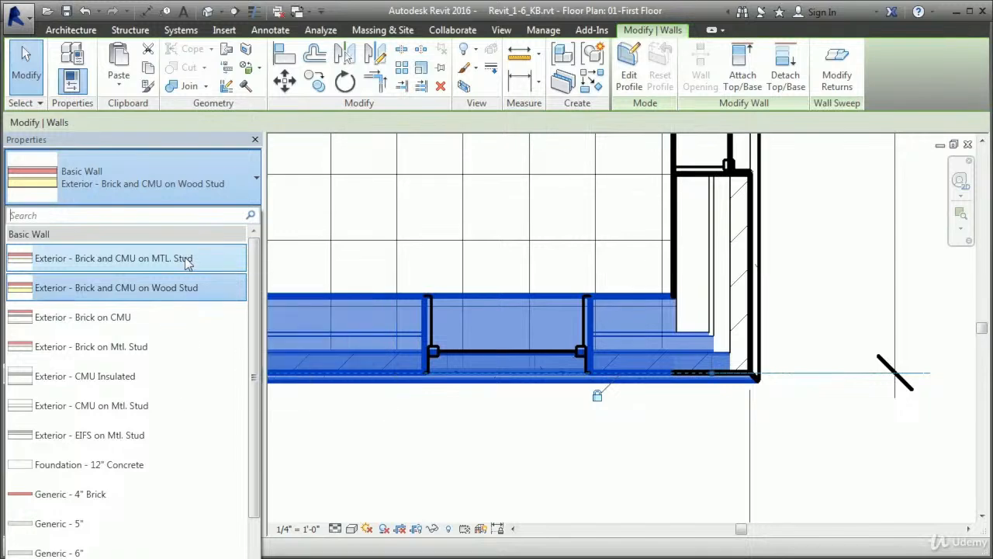
left_click(186, 264)
left_click(680, 451)
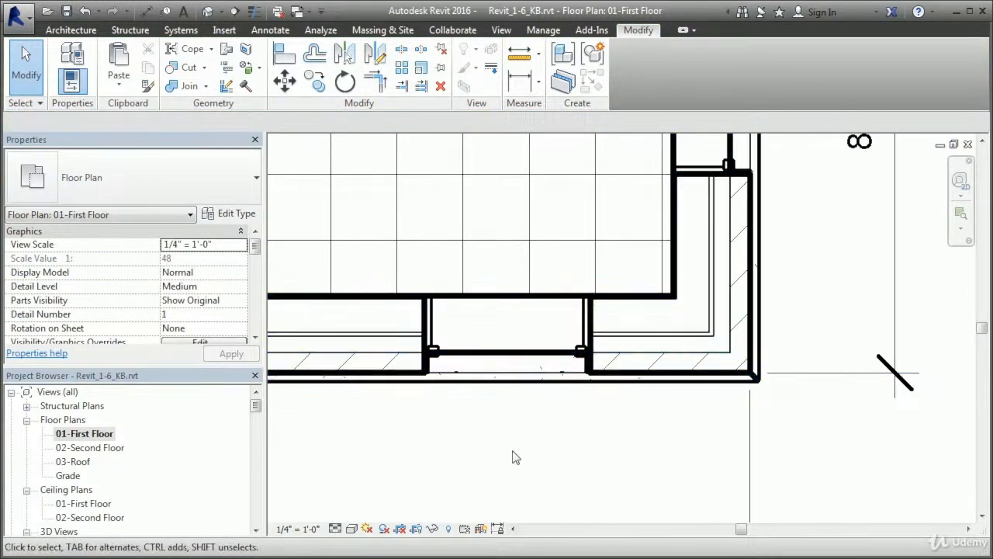
Step: Set the floor plan's visual style to Shaded and return to the default 3D view
left_click(351, 529)
left_click(380, 468)
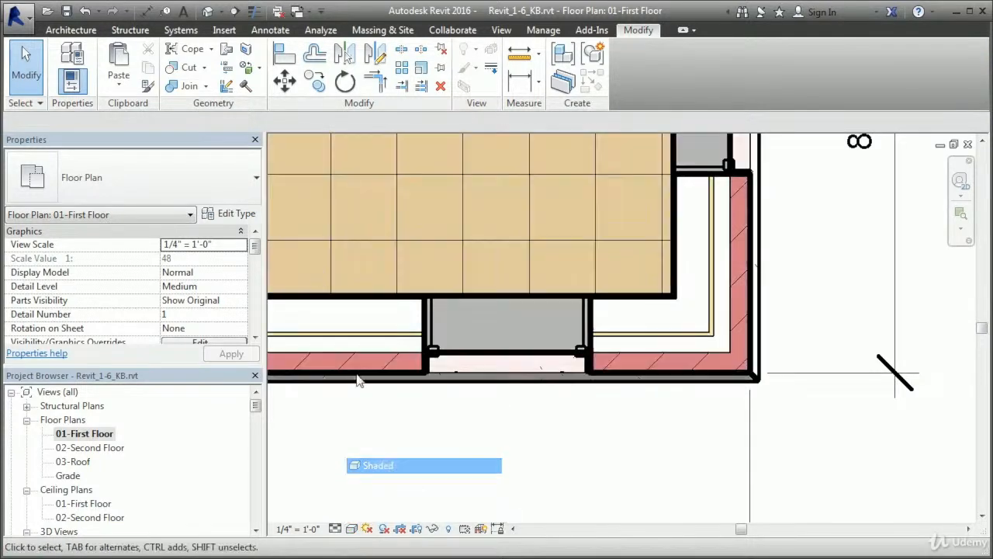
left_click(208, 11)
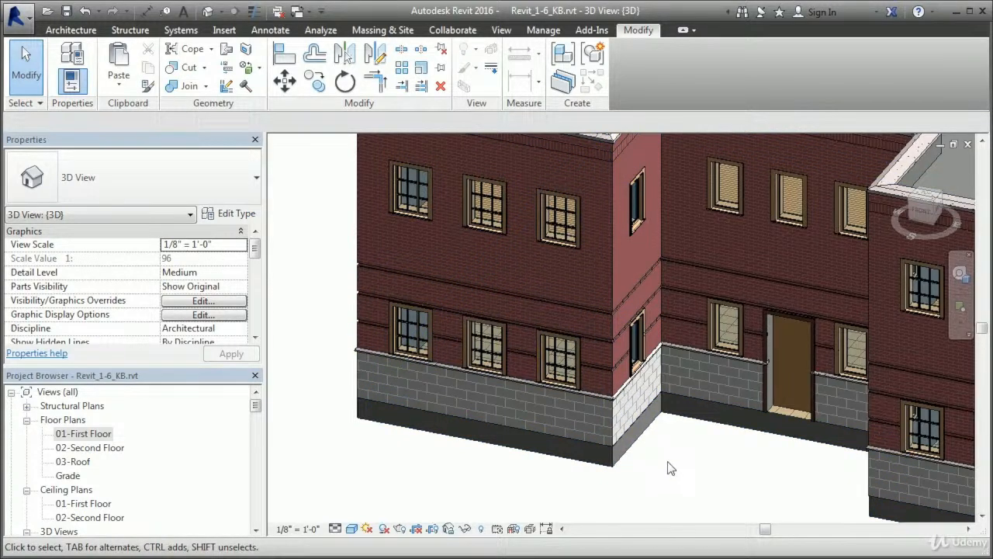
middle_click_drag(743, 468, 688, 475)
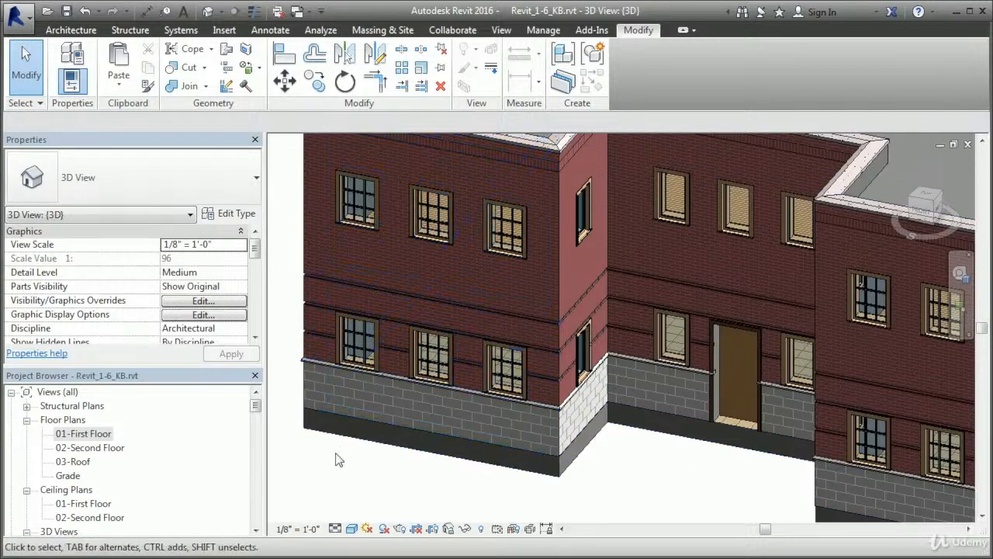
Step: Create a new project without a template file, using imperial units
left_click(17, 15)
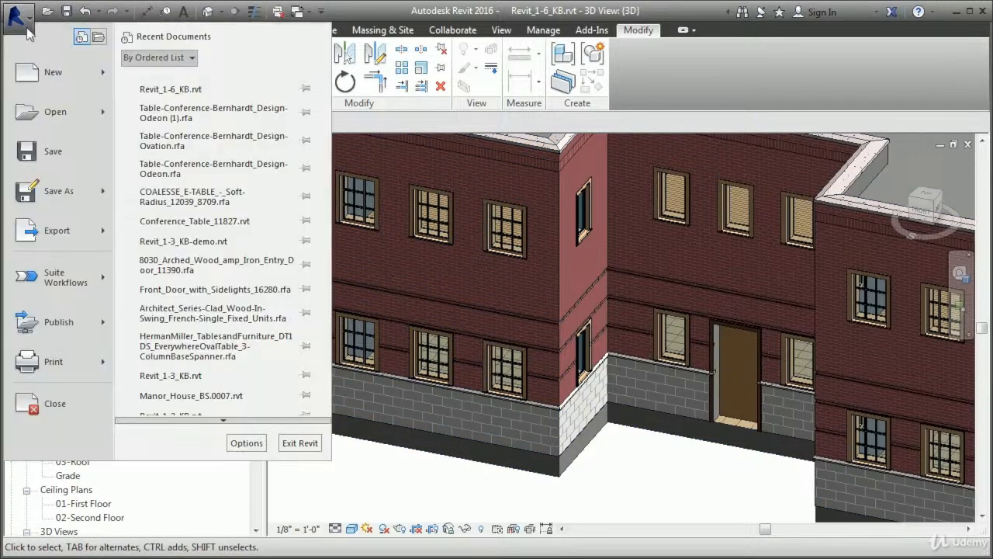
mouse_move(52, 77)
left_click(163, 76)
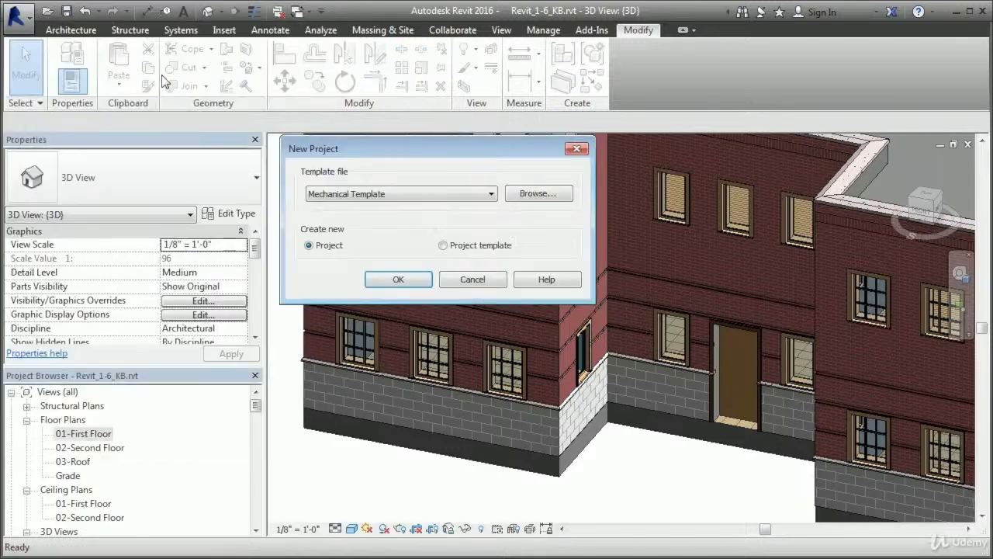
left_click(471, 196)
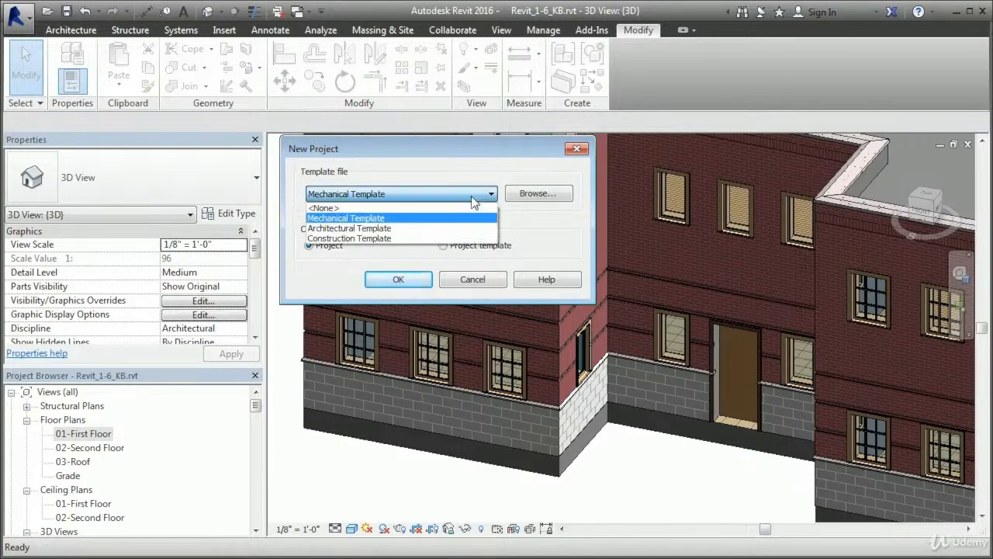
left_click(362, 208)
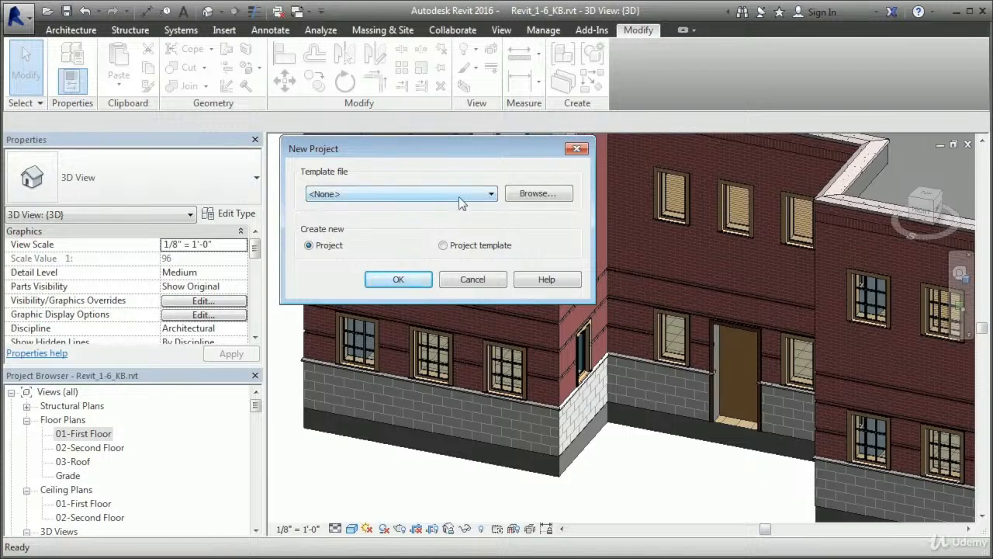
left_click(310, 245)
left_click(395, 280)
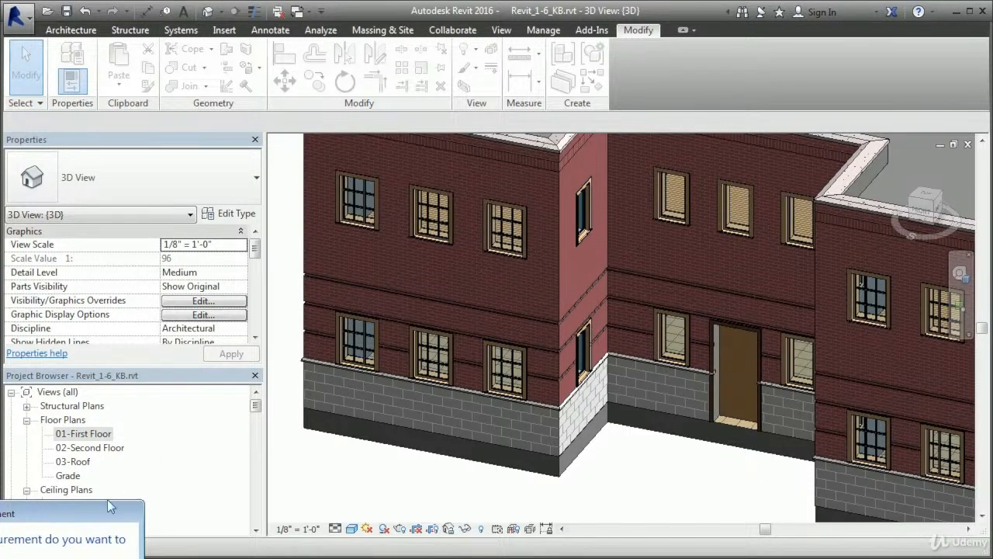
left_click(503, 328)
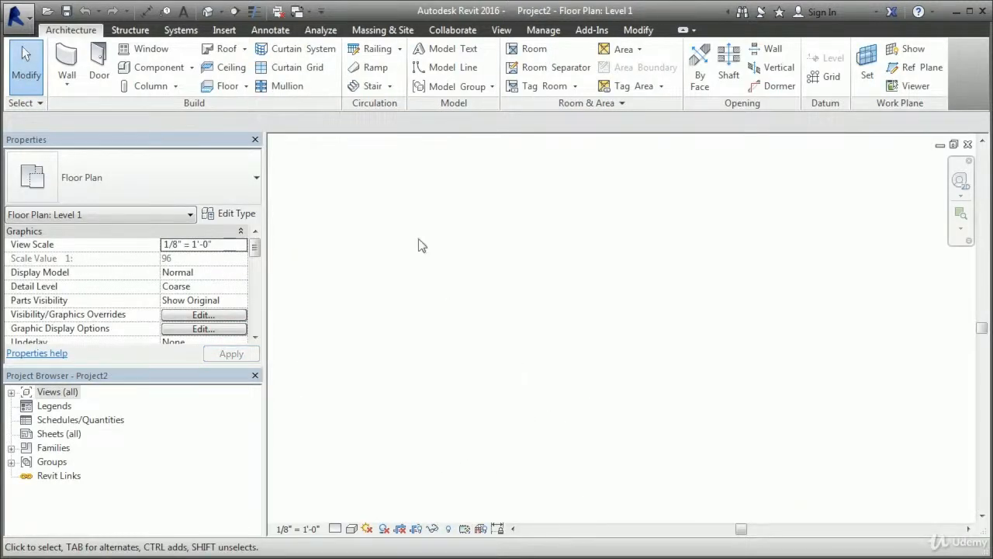
Step: Draw a horizontal architectural wall about 5'-8" long on Level 1 using the basic wall type Wall 1
left_click(67, 80)
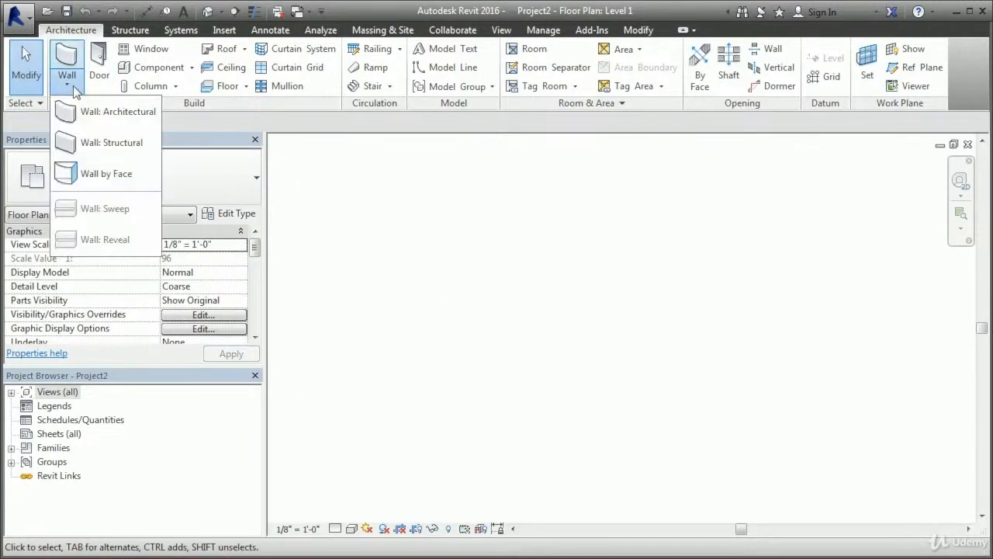
left_click(132, 115)
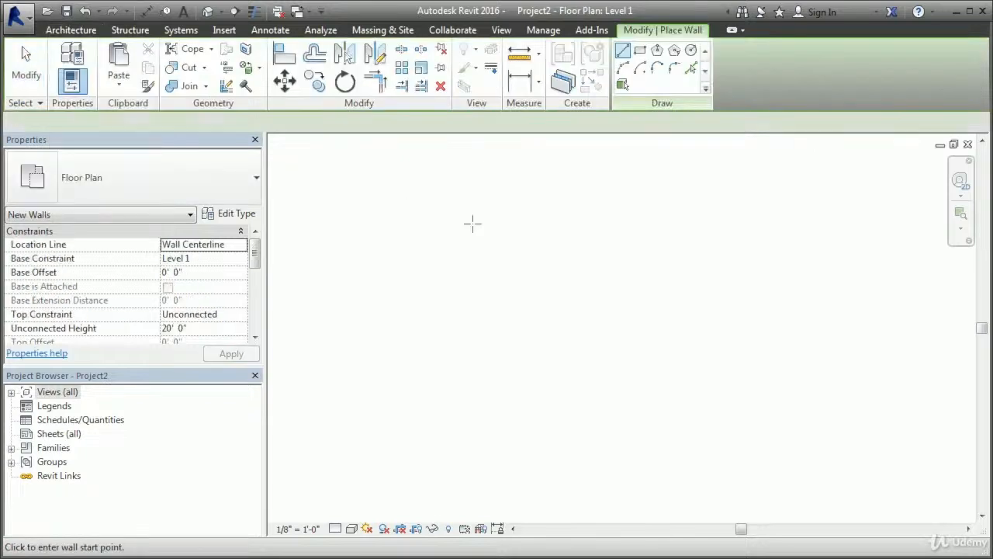
left_click(241, 196)
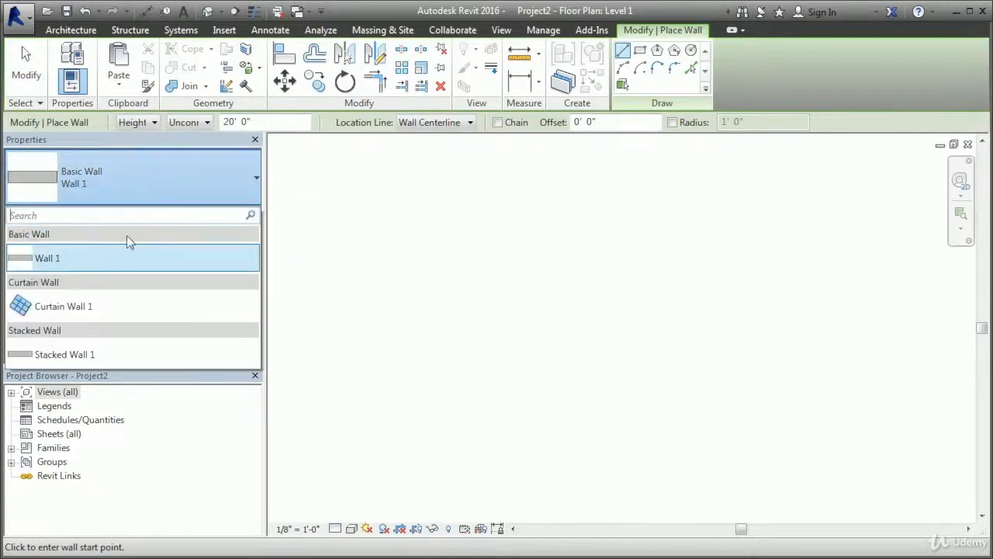
left_click(98, 255)
left_click(366, 250)
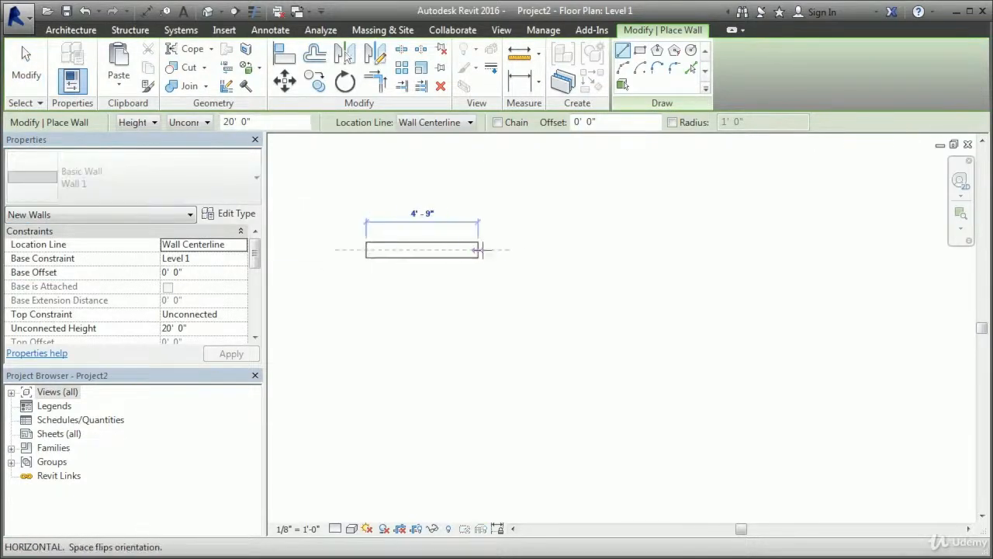
left_click(501, 250)
right_click(587, 260)
left_click(625, 270)
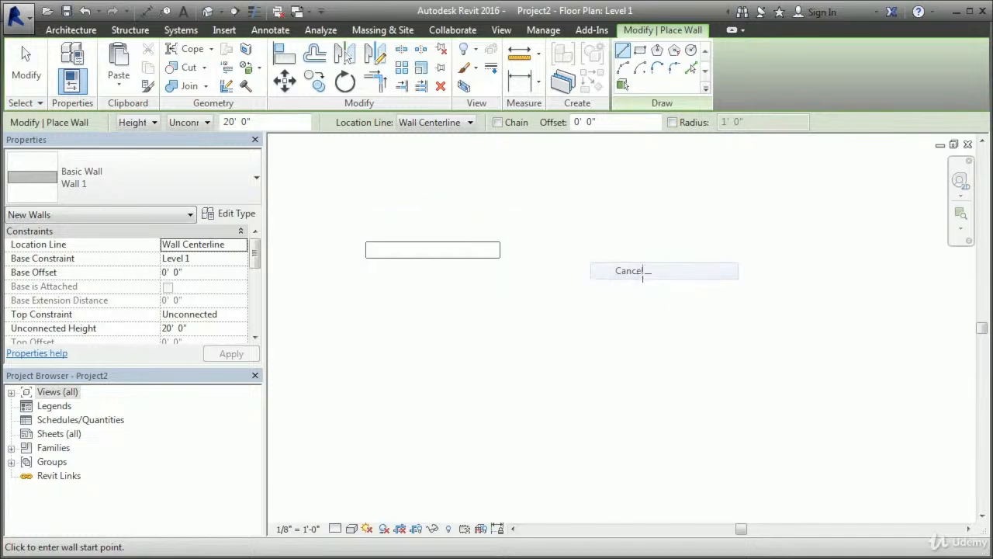
Step: Set the Level 1 plan's detail level to Medium and its visual style to Shaded, and leave the wall command
left_click(335, 529)
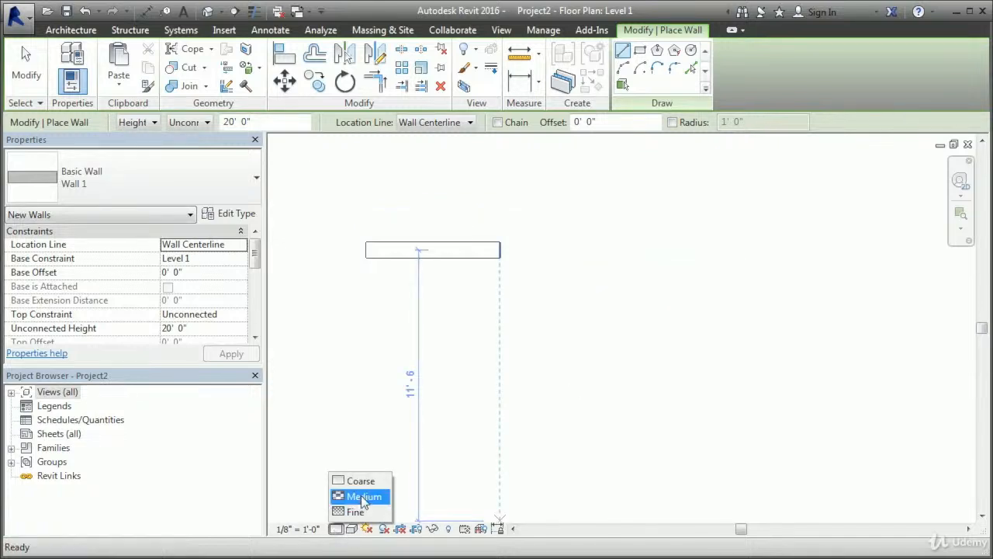
left_click(354, 496)
left_click(351, 529)
left_click(378, 466)
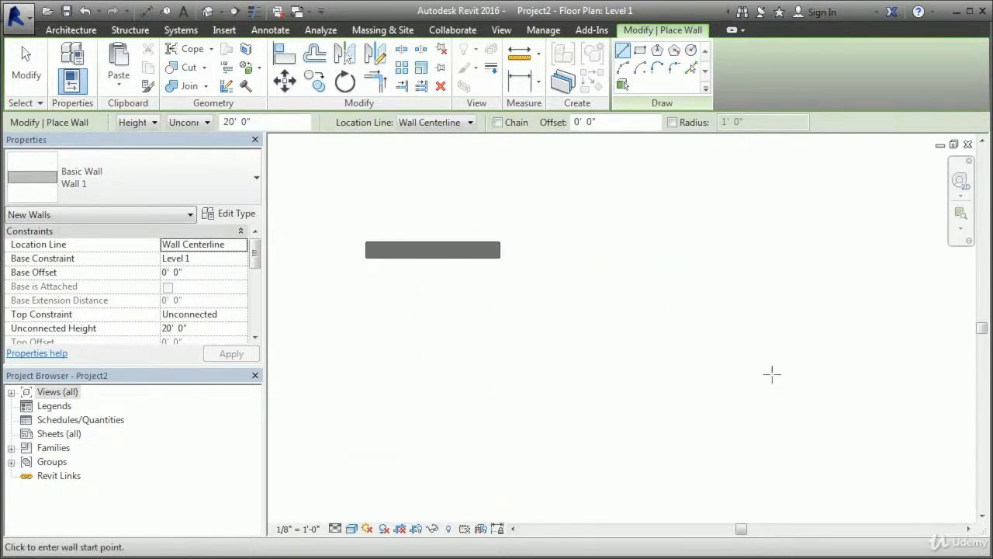
right_click(607, 327)
left_click(628, 338)
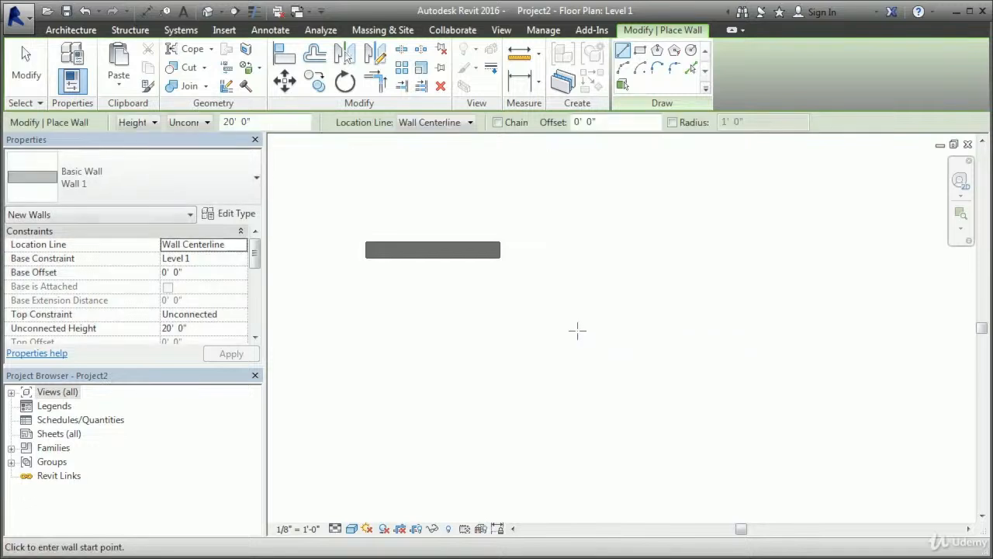
key("Escape")
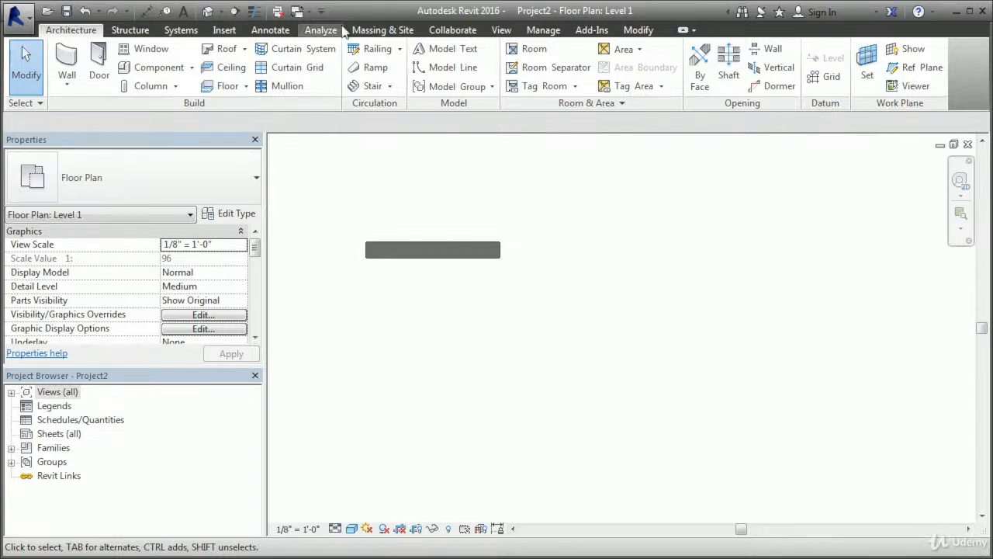
Step: Switch to the 3D view of Revit_1-6_KB.rvt and copy the front brick wall with its windows to the clipboard
left_click(298, 11)
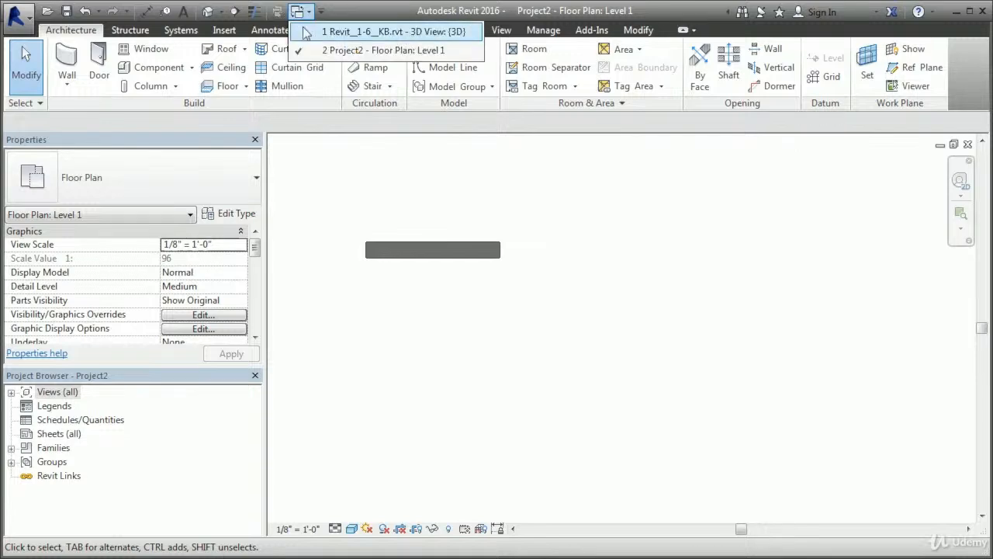
left_click(365, 33)
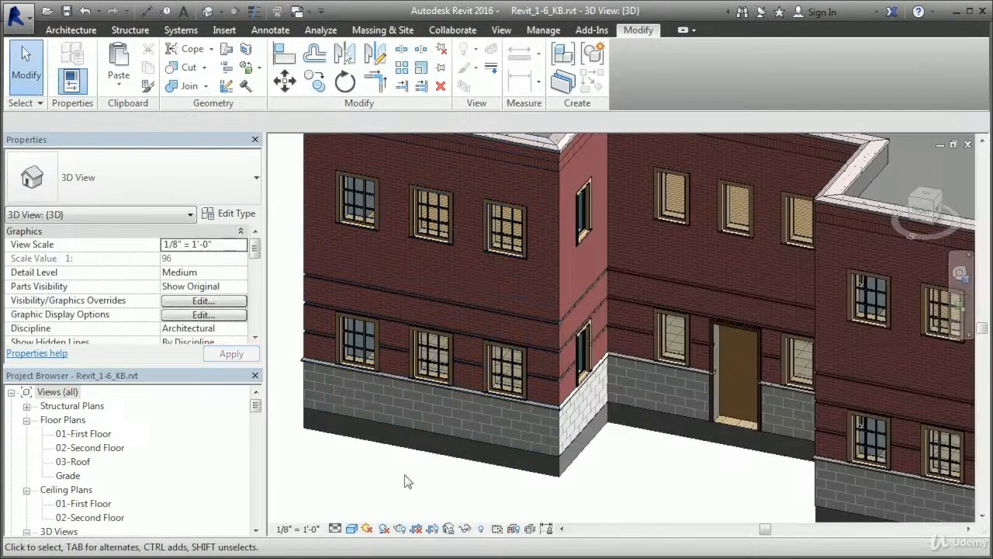
left_click(423, 285)
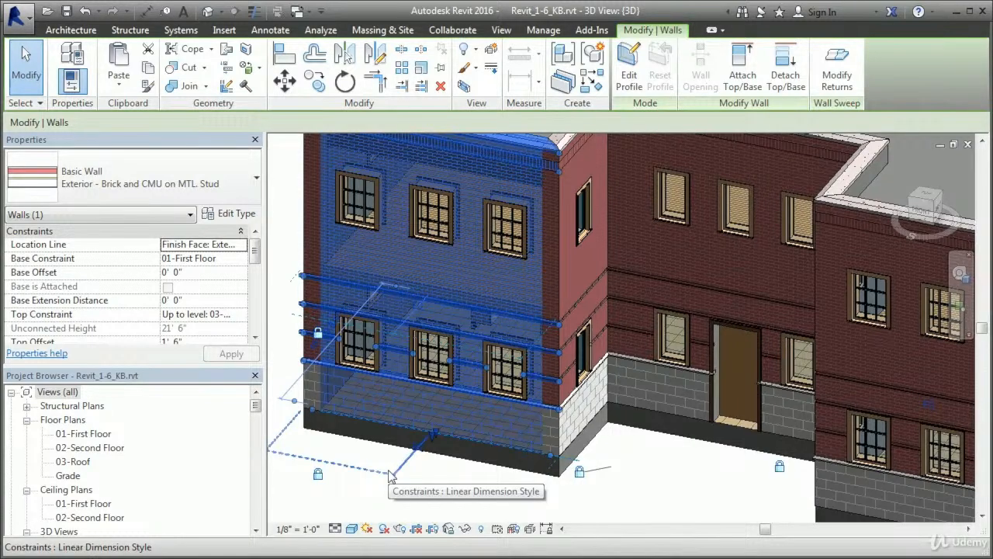
left_click(448, 474)
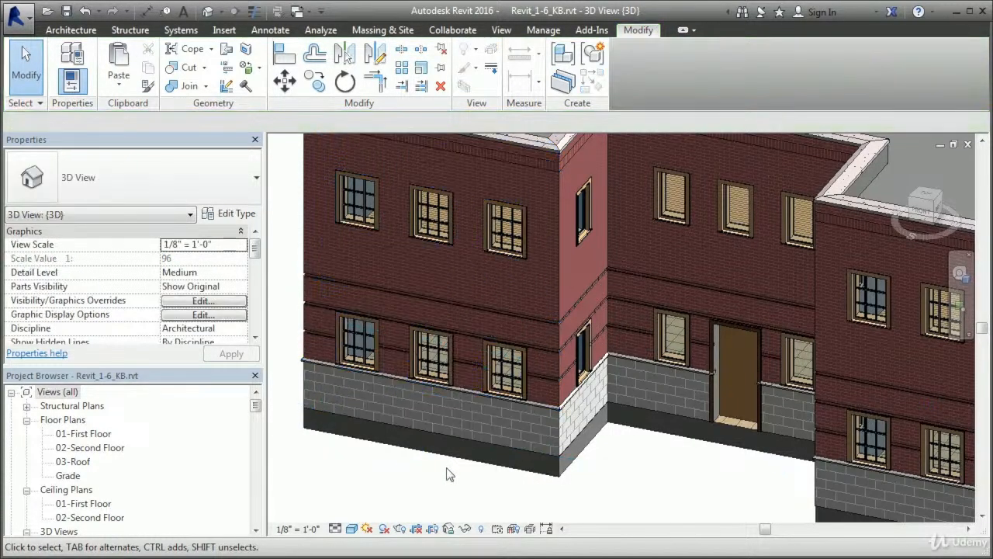
Step: Paste the copied brick wall into Project2's Level 1 plan beside the plain wall, accepting the project's existing duplicate types
left_click(300, 10)
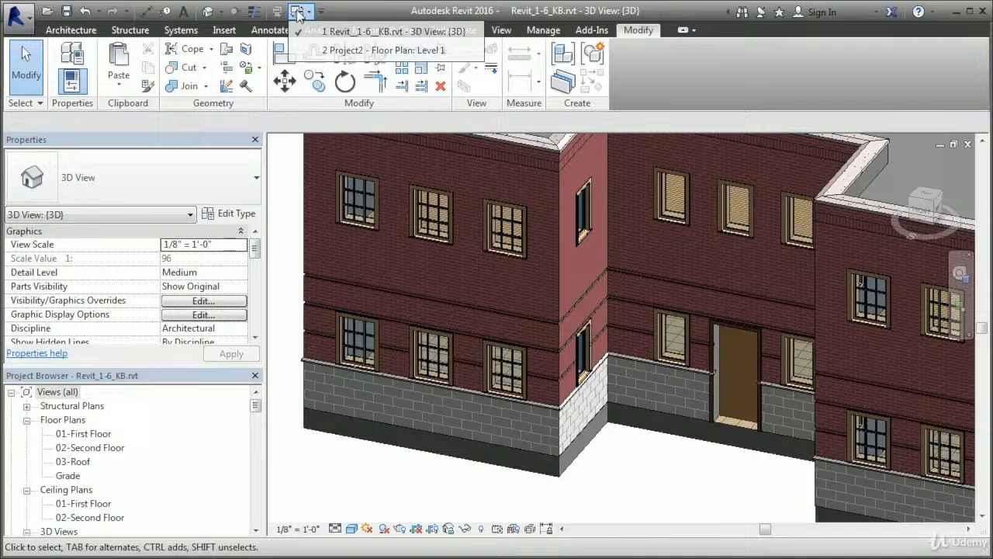
left_click(358, 50)
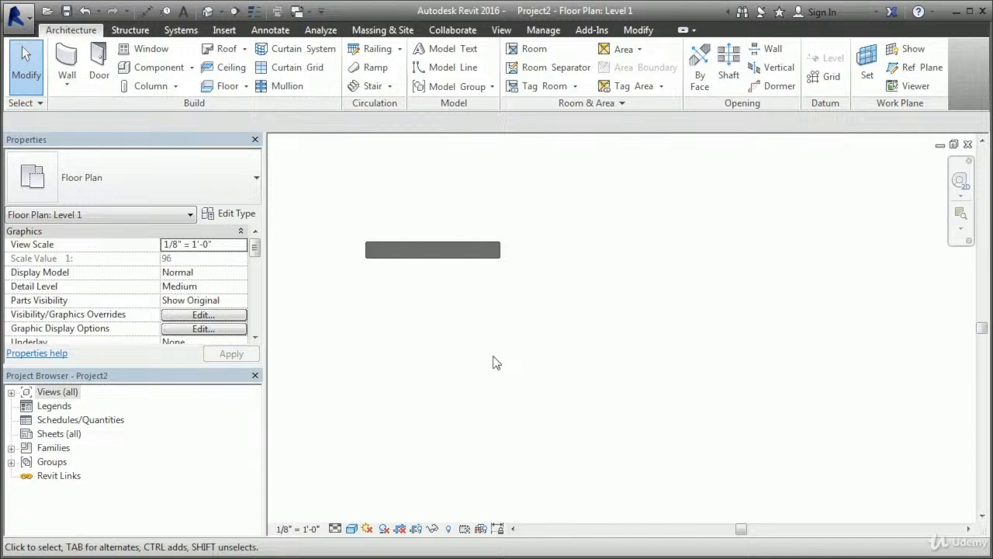
key("ctrl+v")
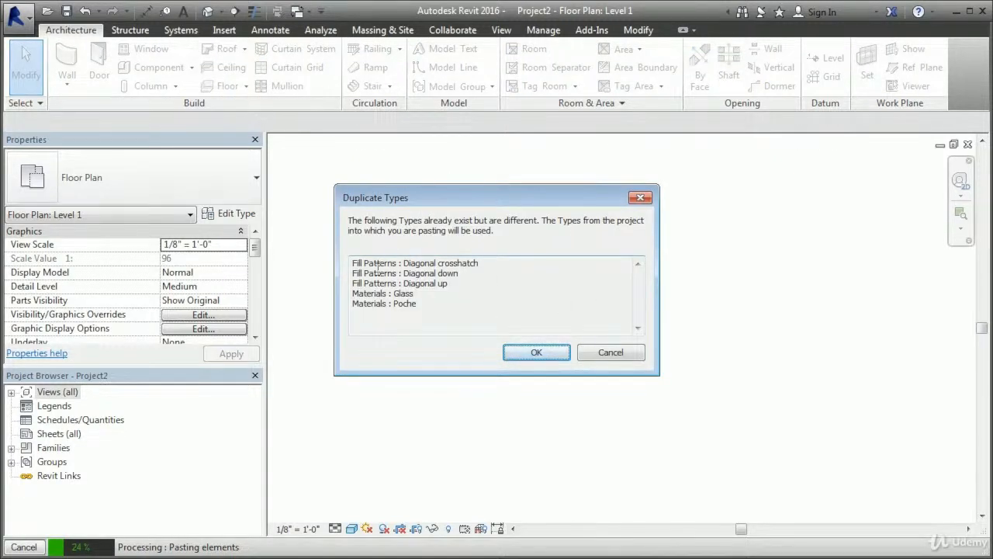
left_click(534, 353)
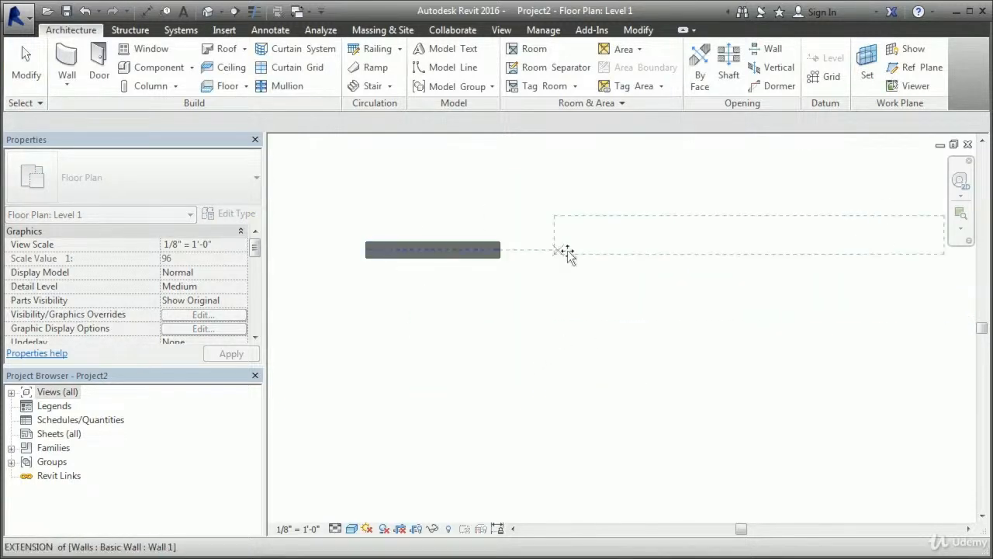
left_click(505, 228)
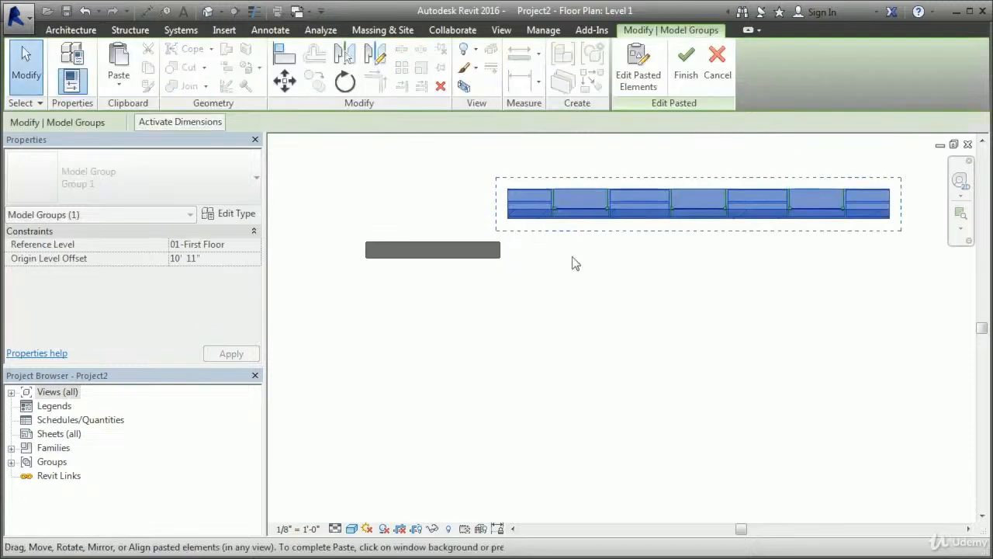
right_click(592, 278)
left_click(609, 287)
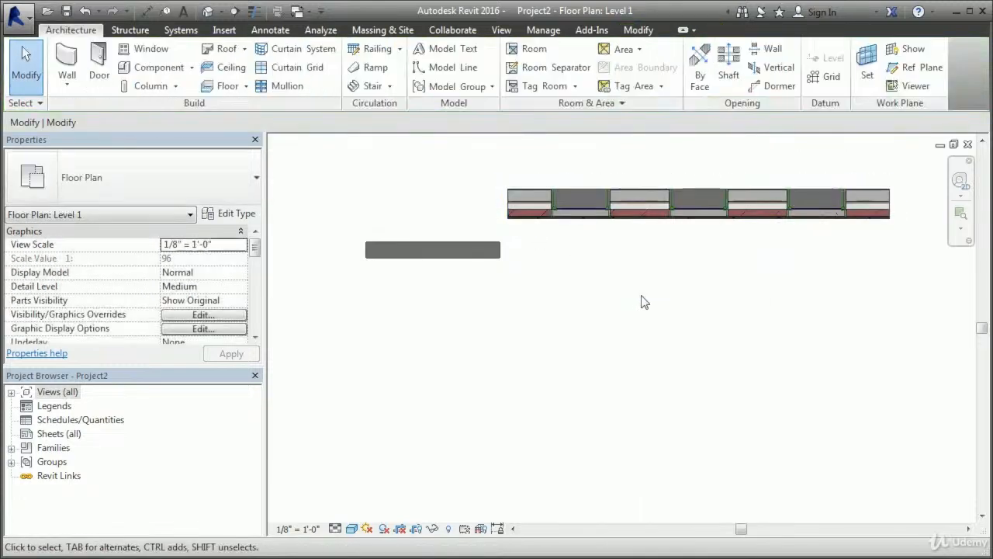
Step: Open Project2's default 3D view and set its visual style to Shaded
left_click(254, 12)
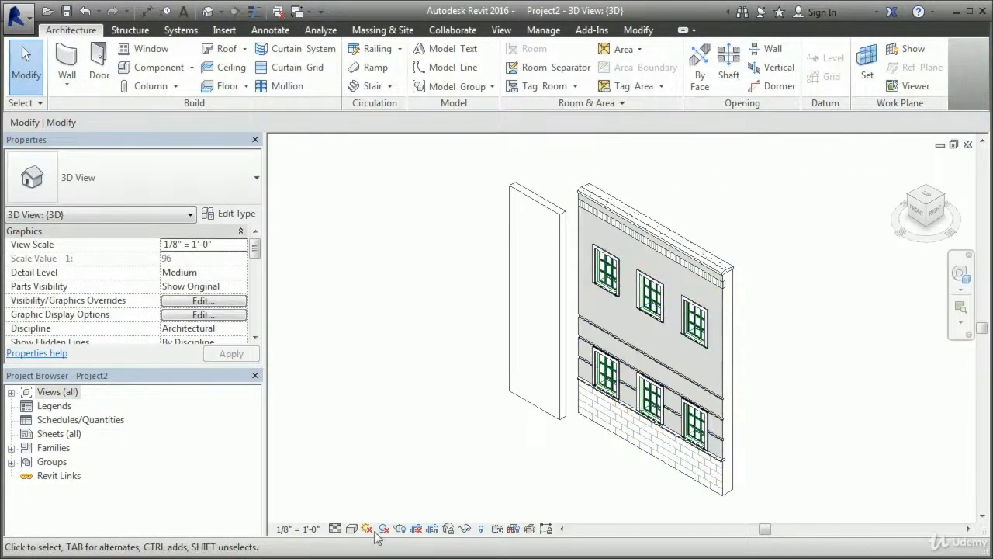
left_click(352, 529)
left_click(381, 495)
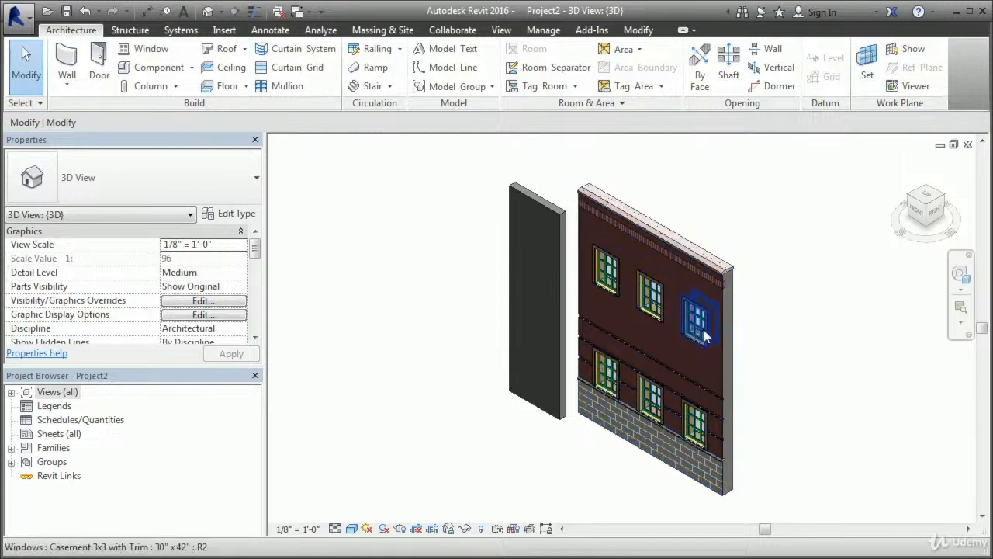
Step: Change the plain wall's type to Exterior - Brick and CMU on MTL. Stud
left_click(526, 404)
left_click(149, 182)
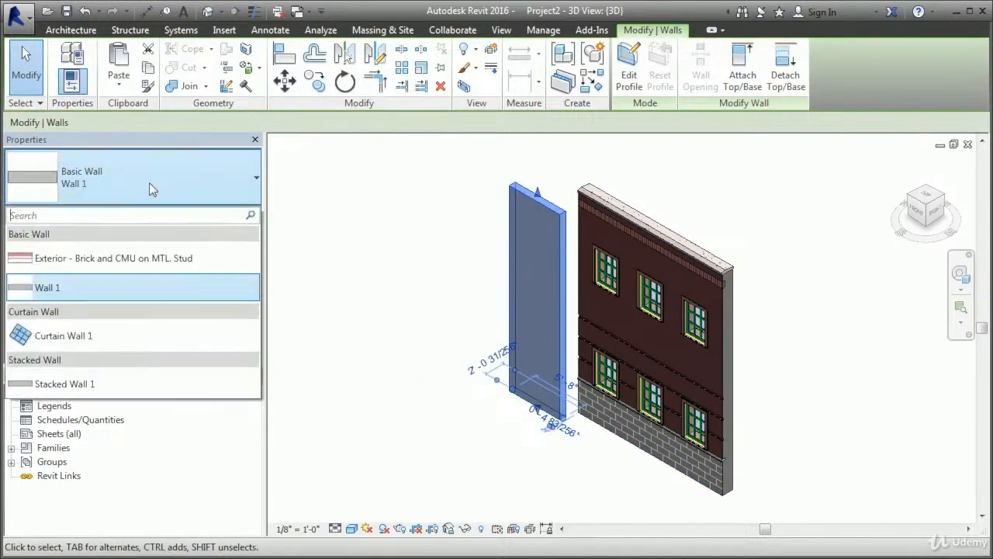
left_click(129, 258)
left_click(522, 473)
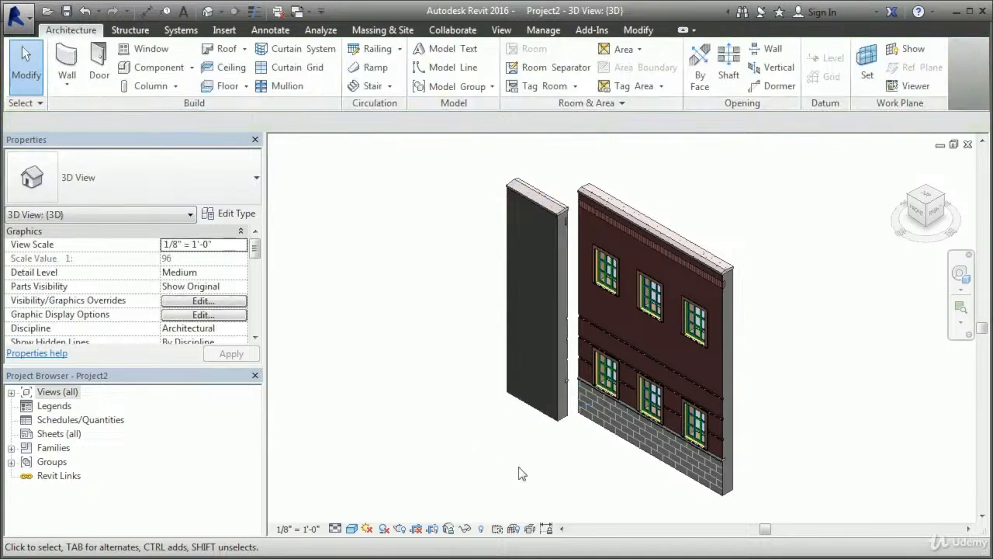
Step: Draw four chained Exterior - Brick and CMU on MTL. Stud walls, 20' high, beside the plain wall, starting with a segment about 9' long
left_click(66, 66)
left_click(149, 182)
left_click(133, 255)
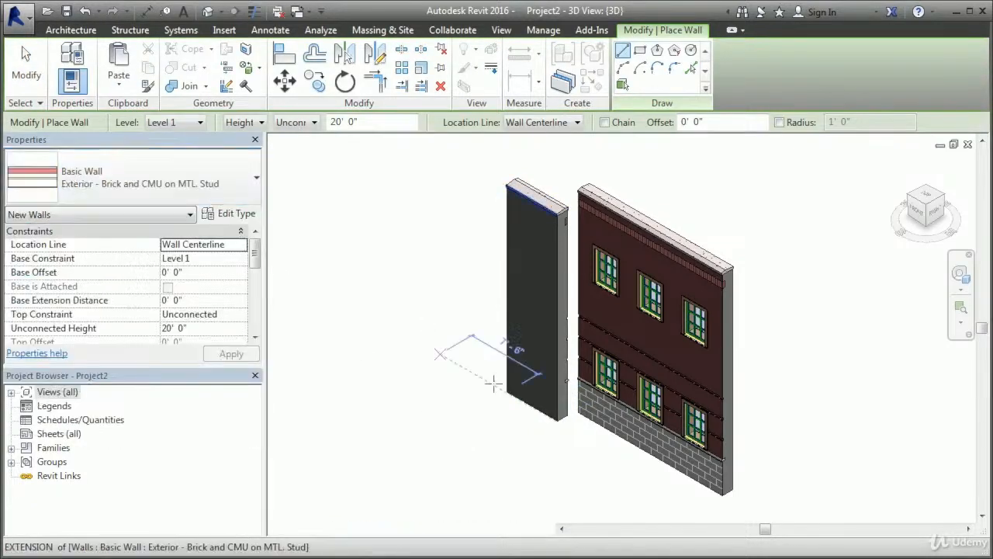
left_click(605, 122)
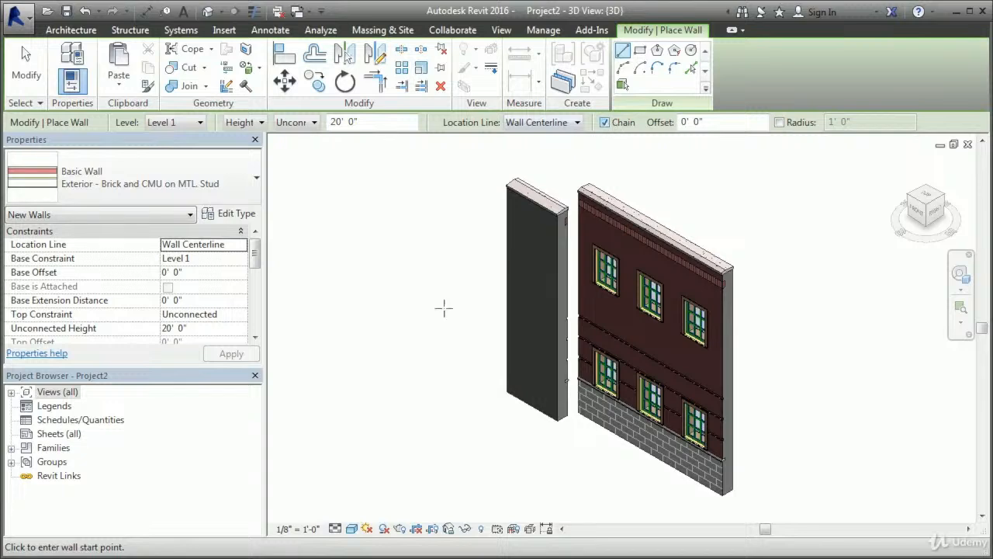
left_click(312, 401)
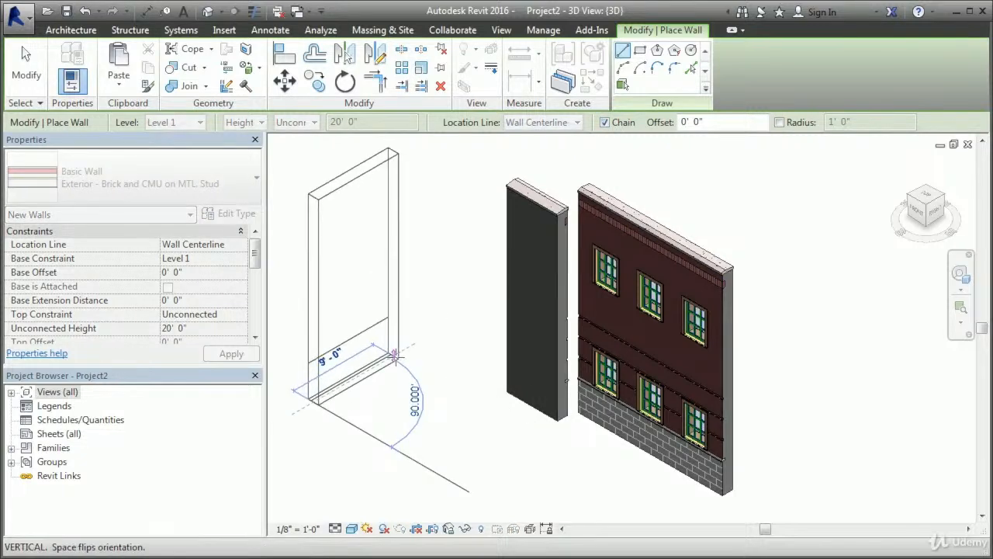
left_click(396, 357)
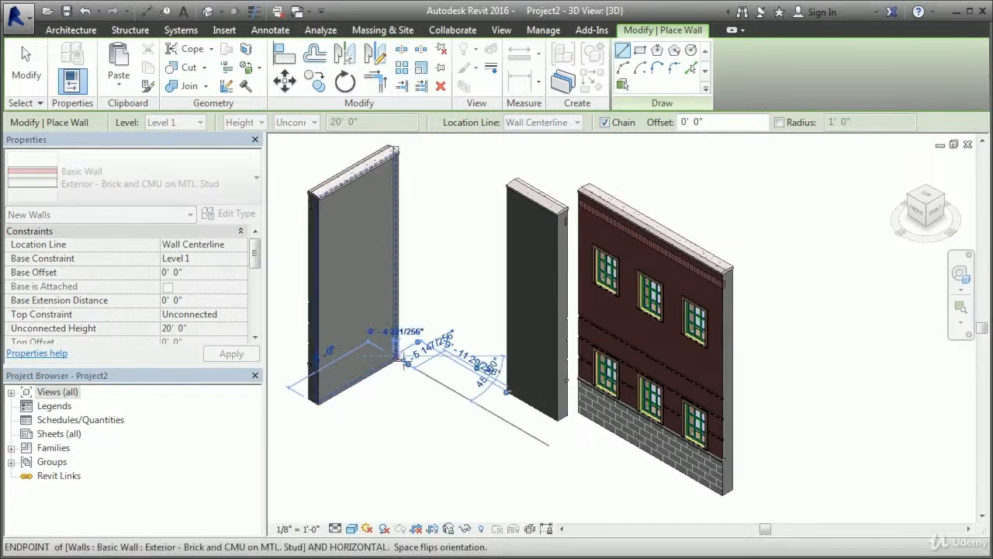
left_click(460, 396)
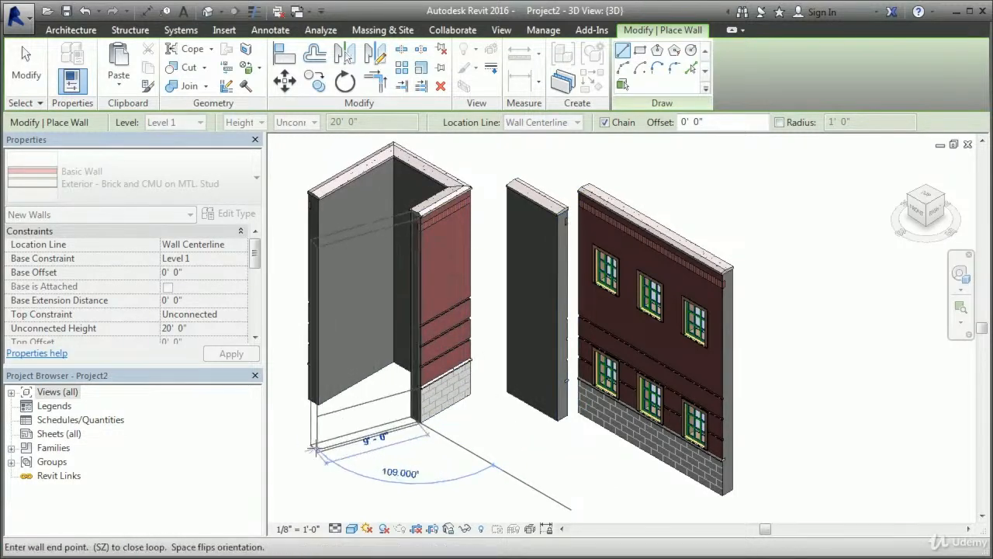
left_click(306, 424)
right_click(429, 464)
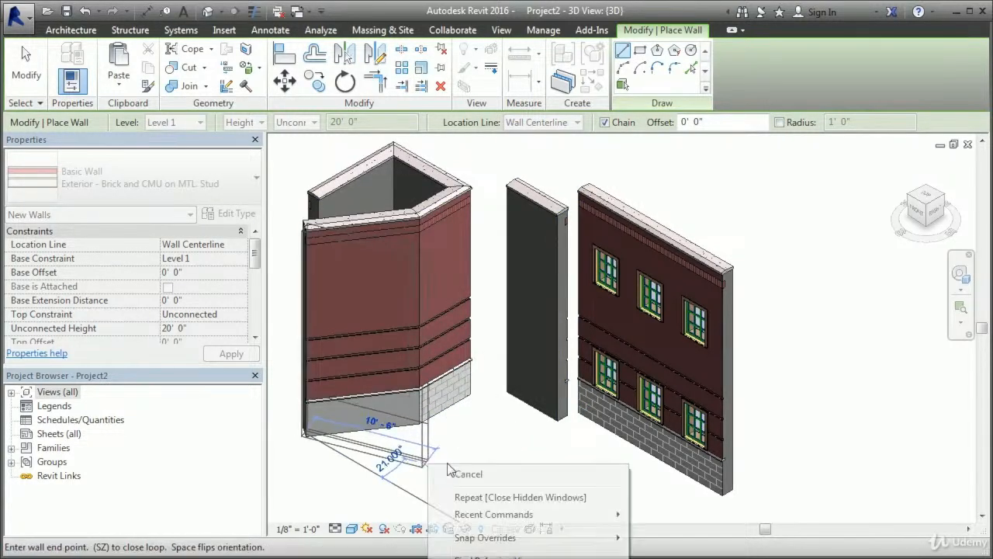
left_click(479, 475)
right_click(517, 456)
left_click(532, 472)
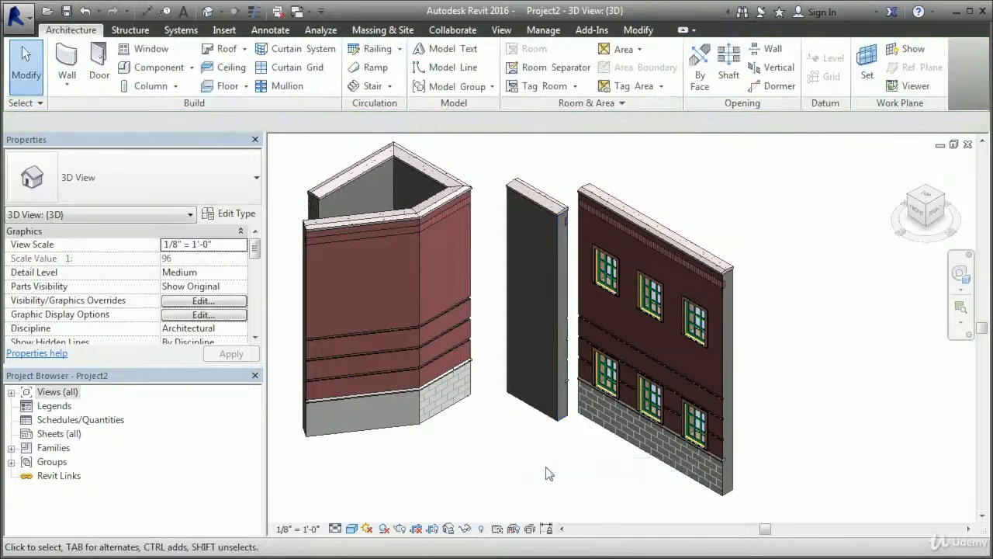
Step: Close Project2 without saving its changes
scroll(426, 401, "up", 1)
middle_click_drag(549, 468, 610, 480)
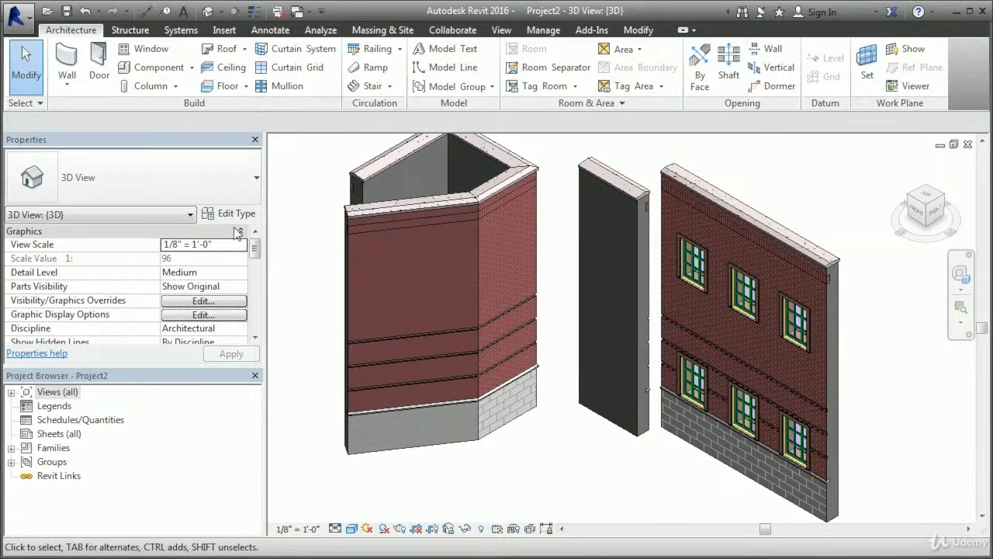
left_click(17, 15)
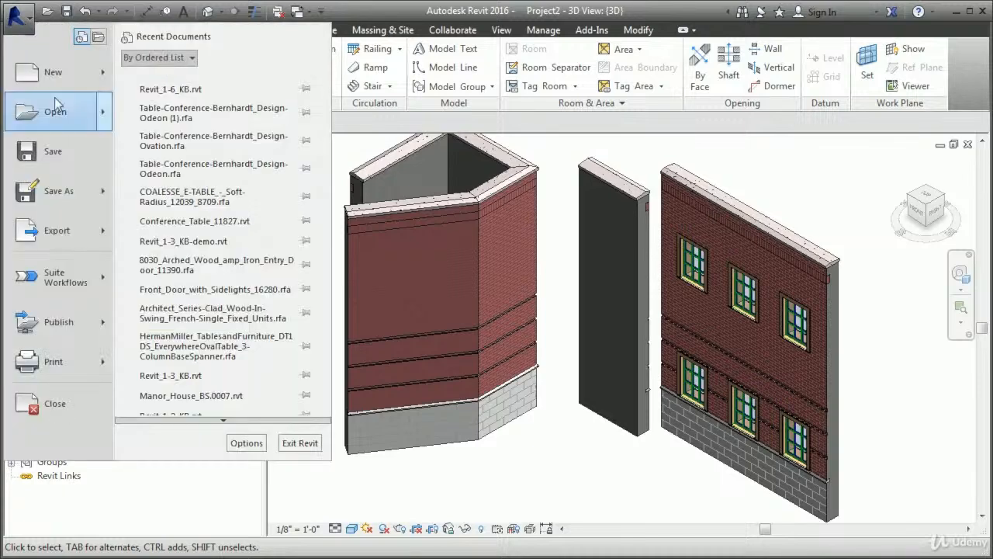
left_click(56, 403)
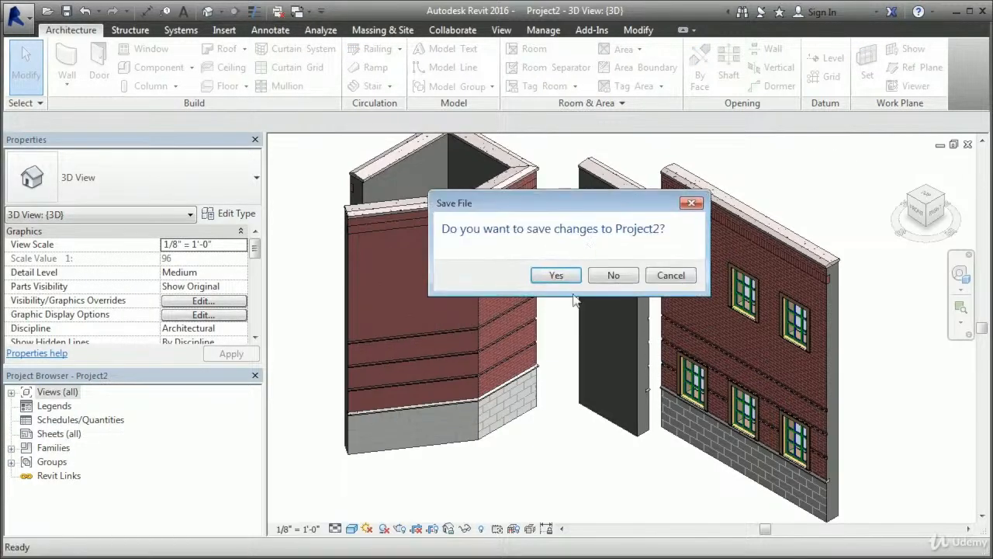
left_click(613, 275)
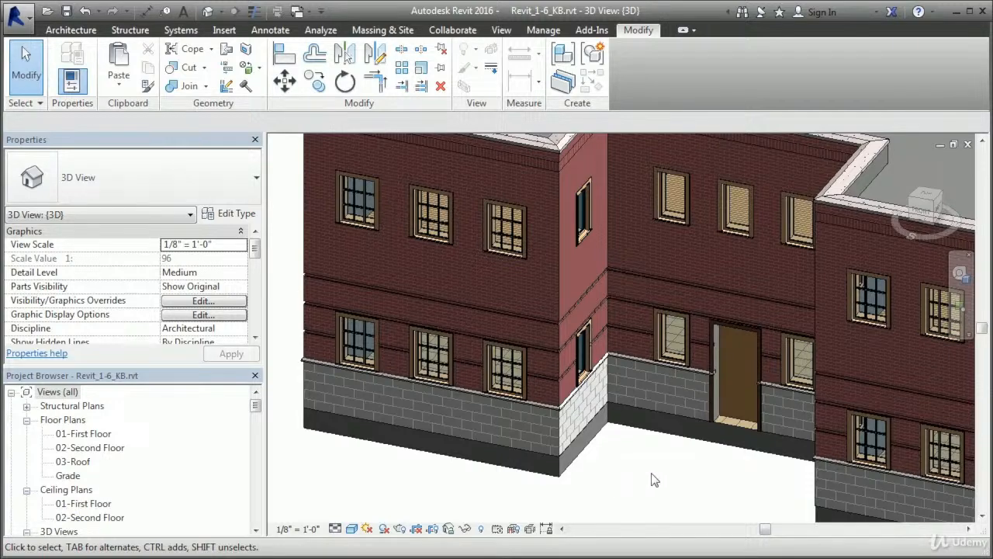
Step: Open the Casement 3x3 with Trim family for editing from the first-floor window nearest the building's front corner
middle_click_drag(617, 468, 643, 459, "shift")
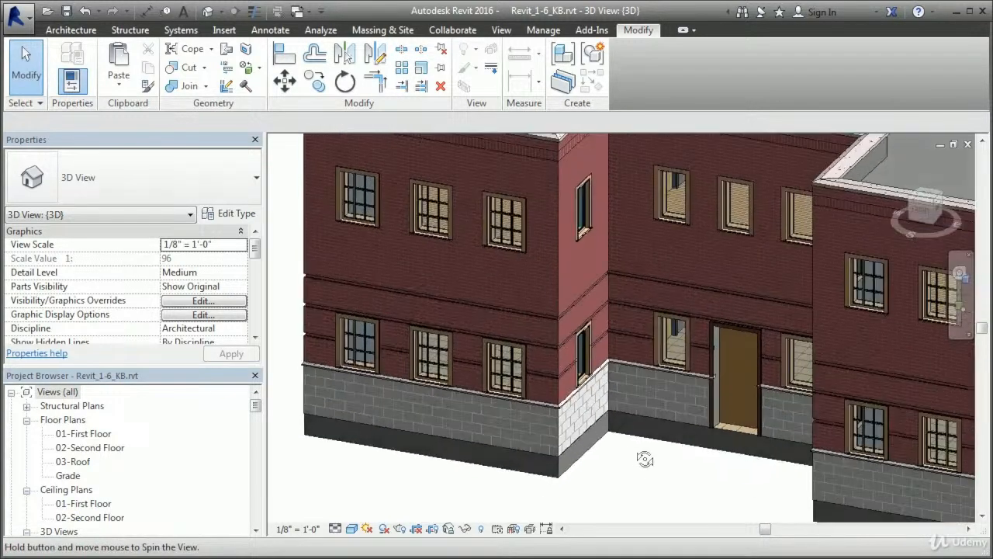
left_click(499, 381)
scroll(632, 466, "up", 2)
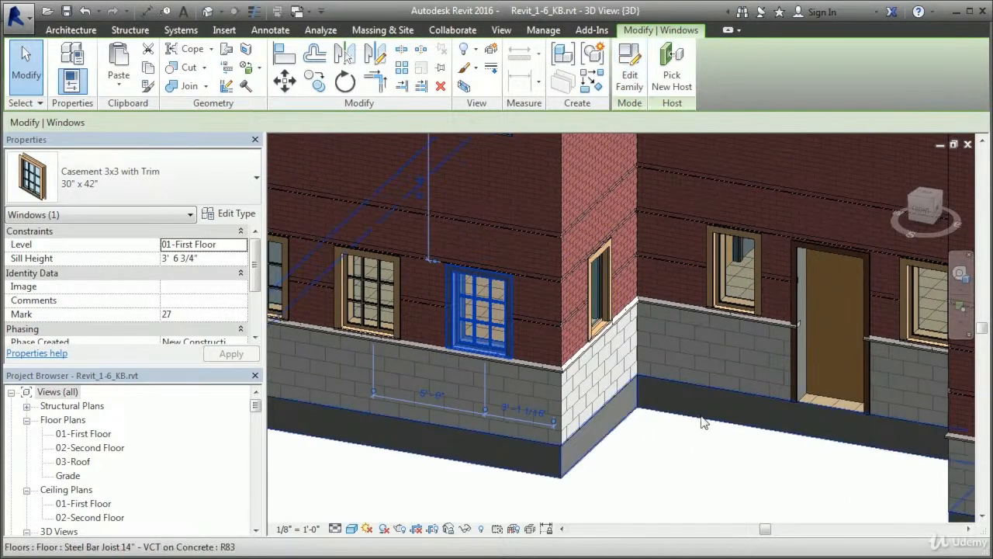
left_click(630, 81)
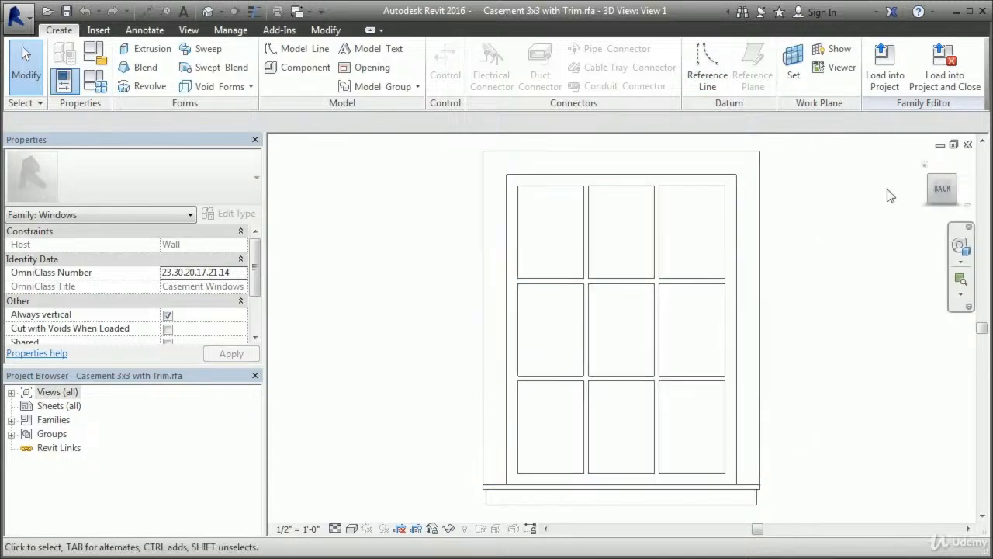
Step: Open the Floor Line floor plan of the casement window family
mouse_move(949, 200)
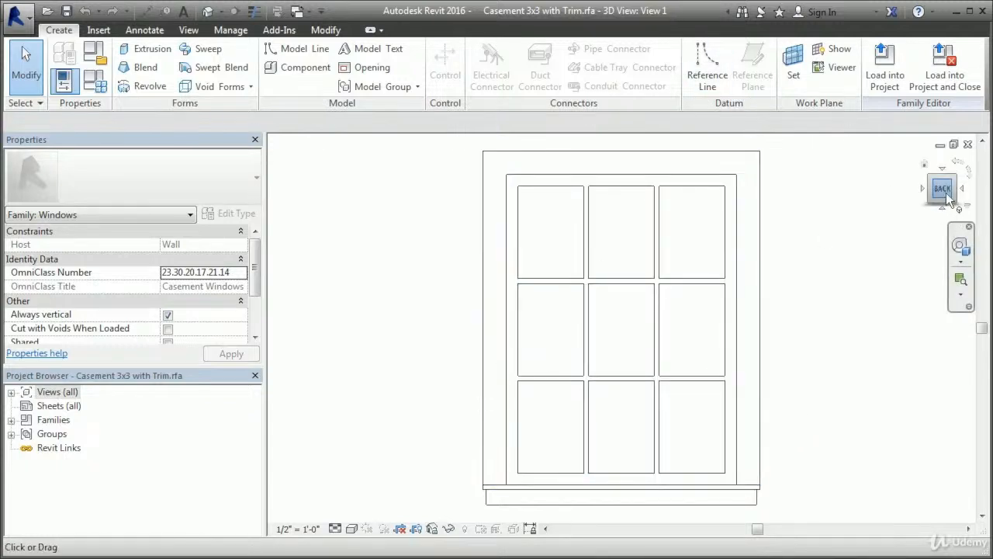
left_click(11, 393)
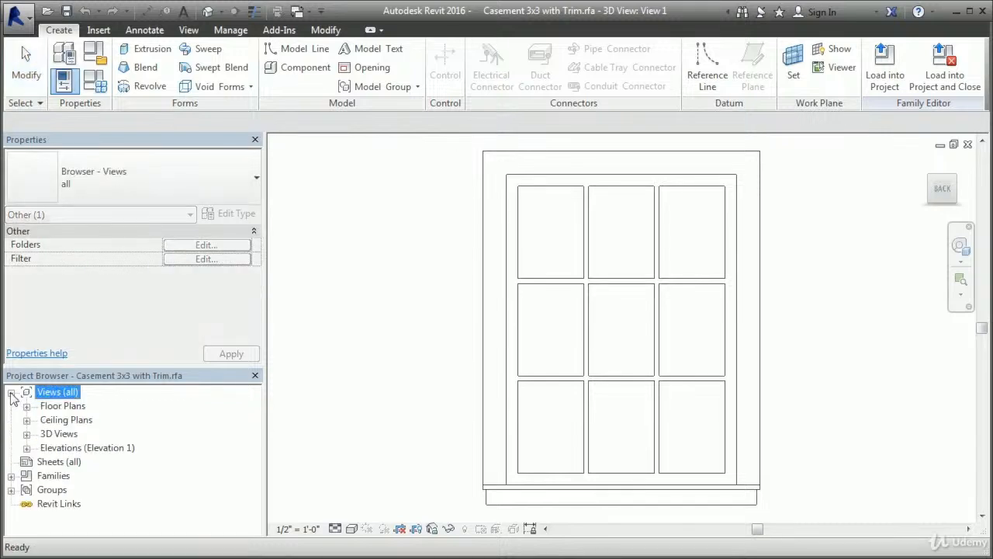
left_click(26, 406)
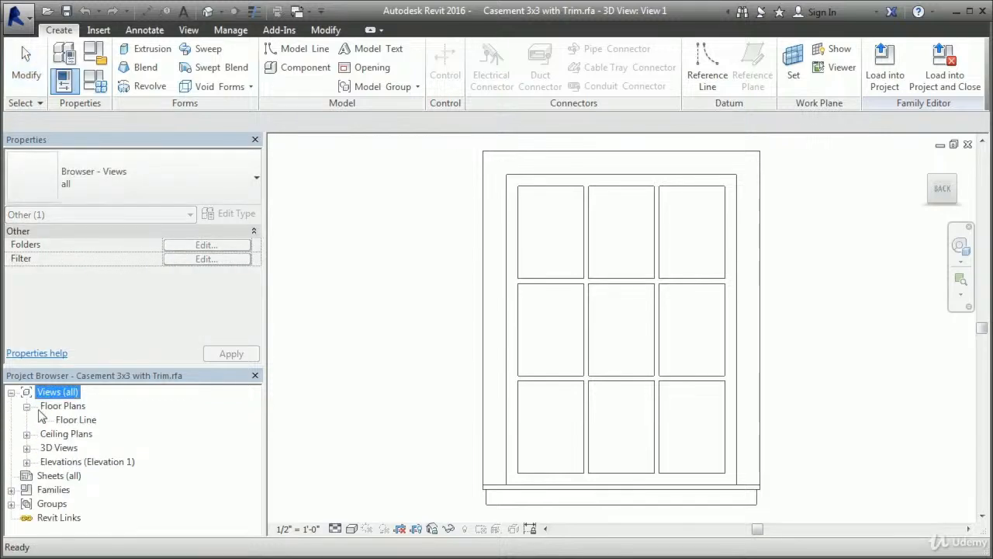
double_click(80, 420)
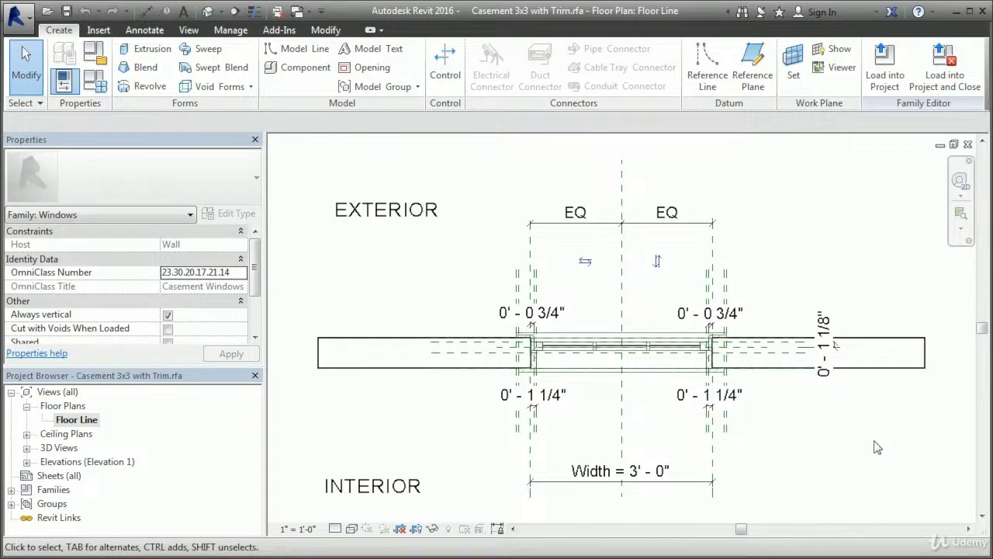
Step: Examine the window's frame and mullion extrusion up close in the floor plan
scroll(877, 448, "up", 2)
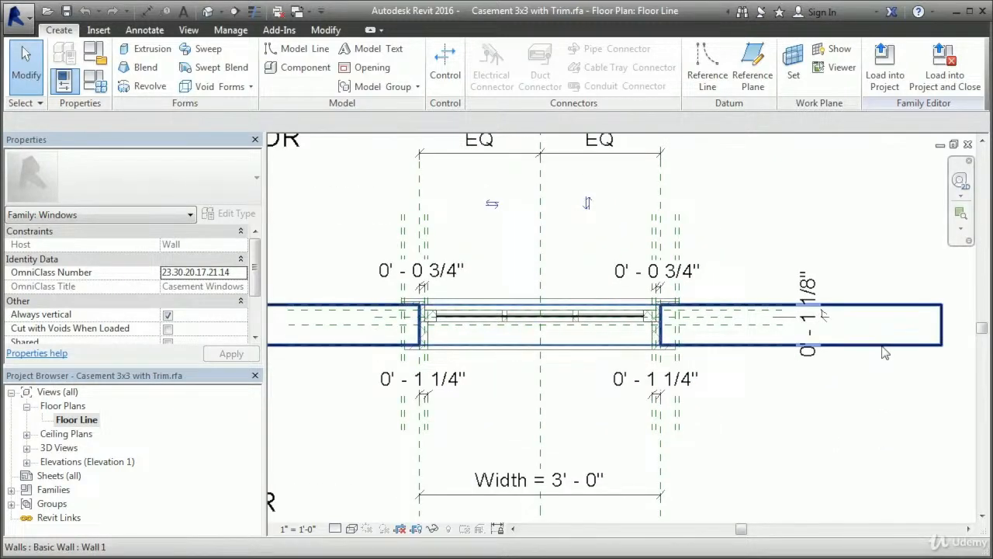
scroll(551, 401, "up", 3)
scroll(535, 313, "down", 1)
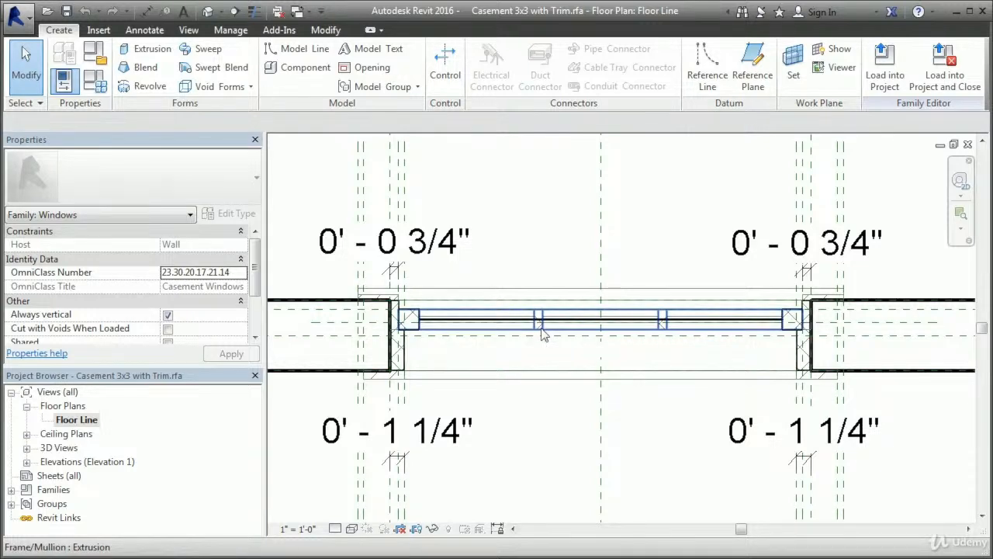
left_click(543, 333)
left_click(559, 415)
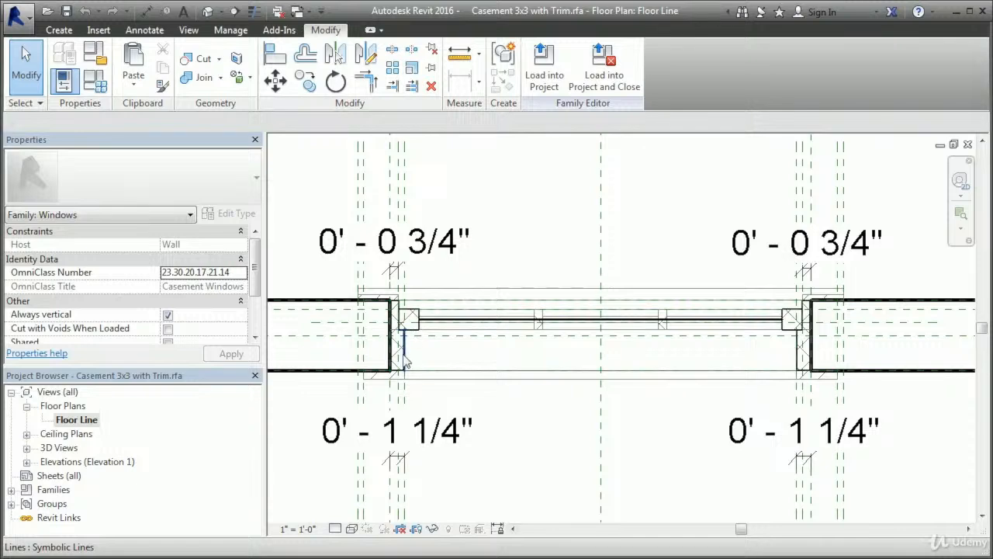
Step: Inspect the exterior trim extrusion, its extrusion properties and its locked constraints
left_click(478, 291)
scroll(535, 419, "up", 2)
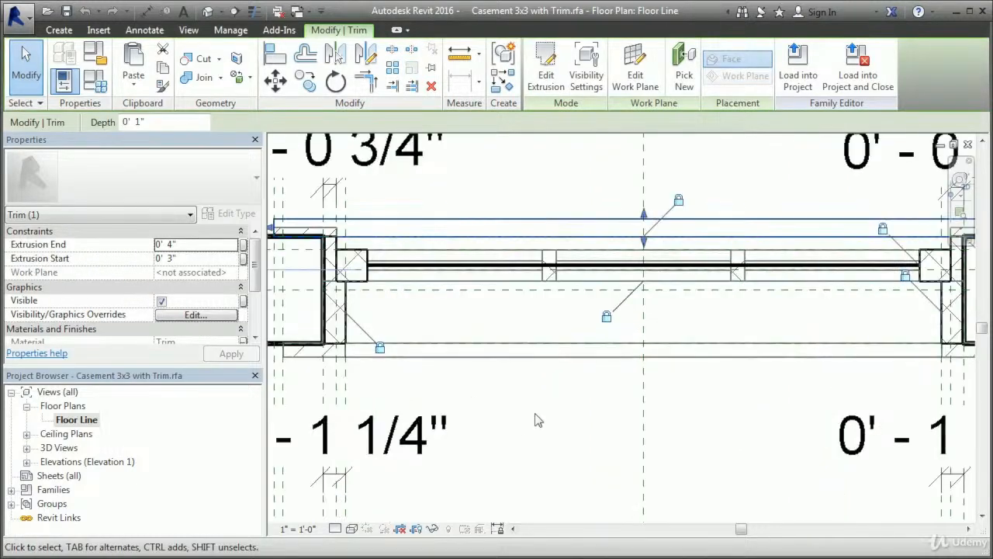
scroll(581, 466, "down", 1)
scroll(553, 446, "down", 1)
left_click(552, 446)
scroll(556, 447, "down", 1)
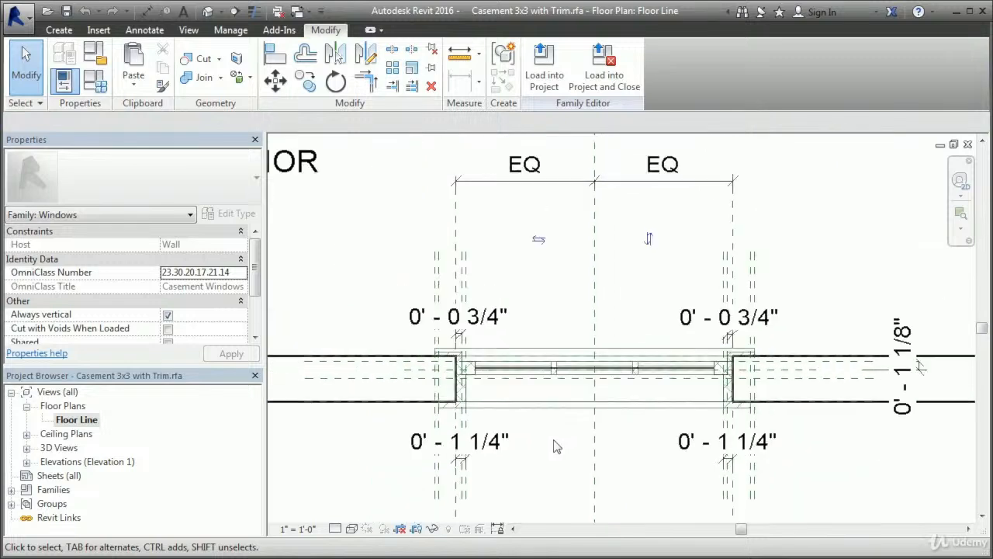
Step: Review the plan's overall layout and inspect the Width dimension with its label parameter
scroll(583, 477, "down", 1)
middle_click_drag(604, 333, 590, 329)
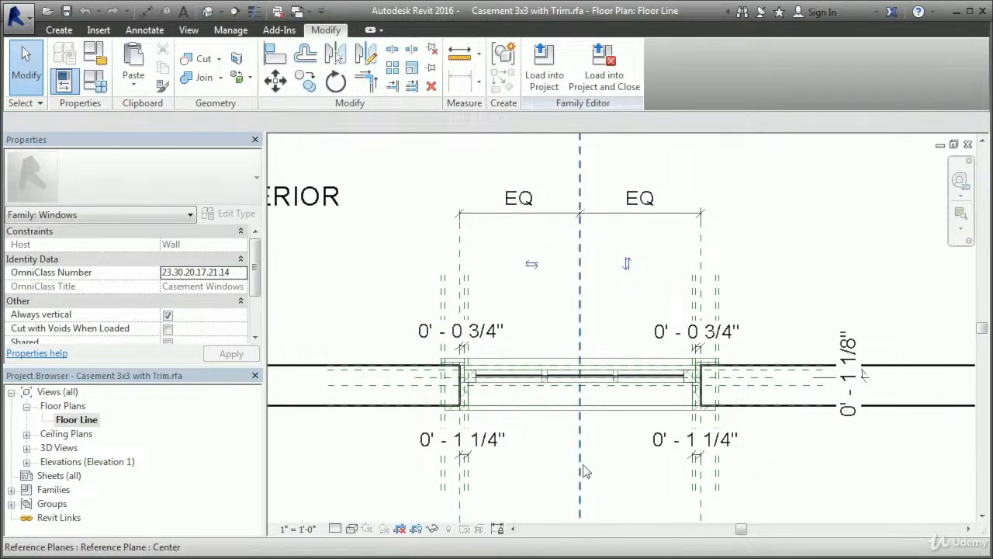
scroll(586, 469, "down", 5)
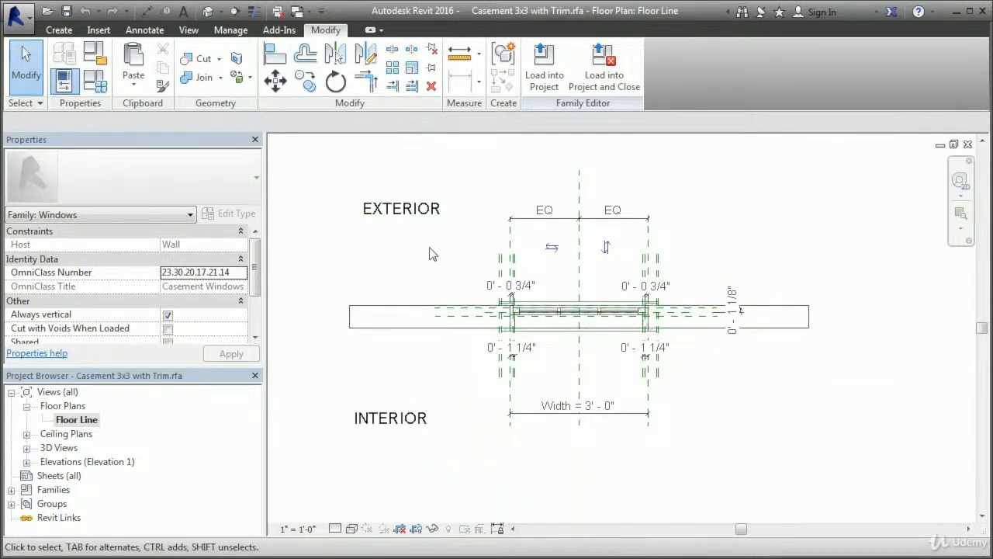
scroll(705, 436, "up", 1)
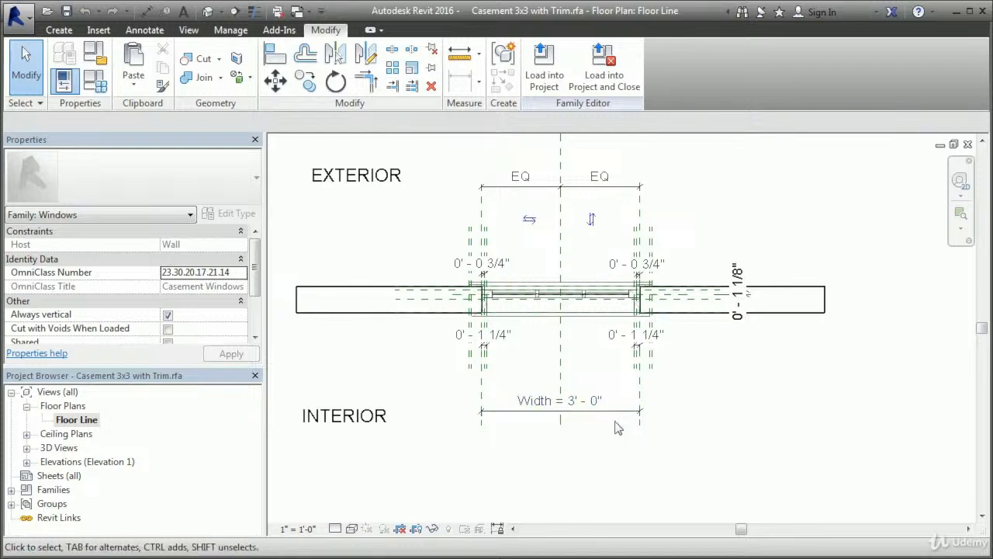
scroll(617, 427, "up", 1)
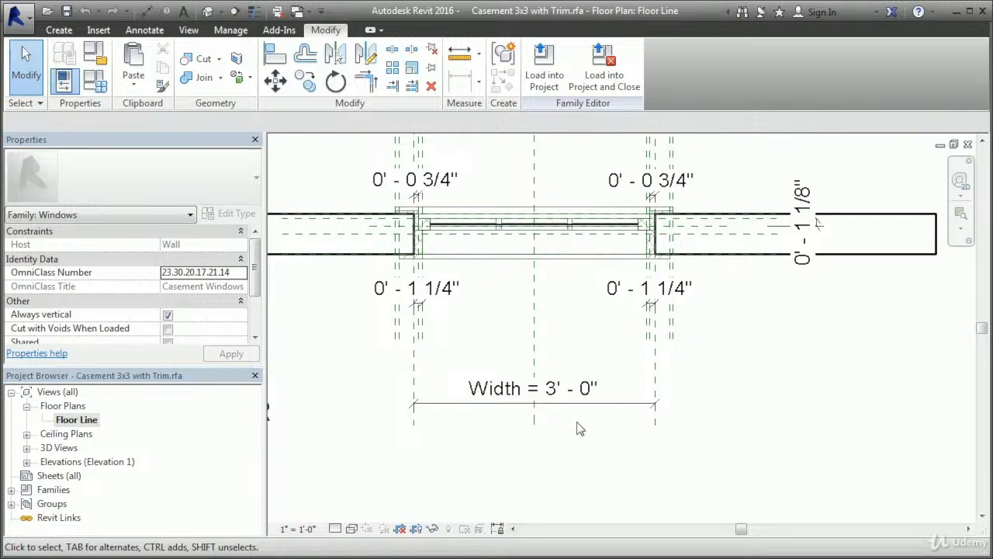
left_click(593, 403)
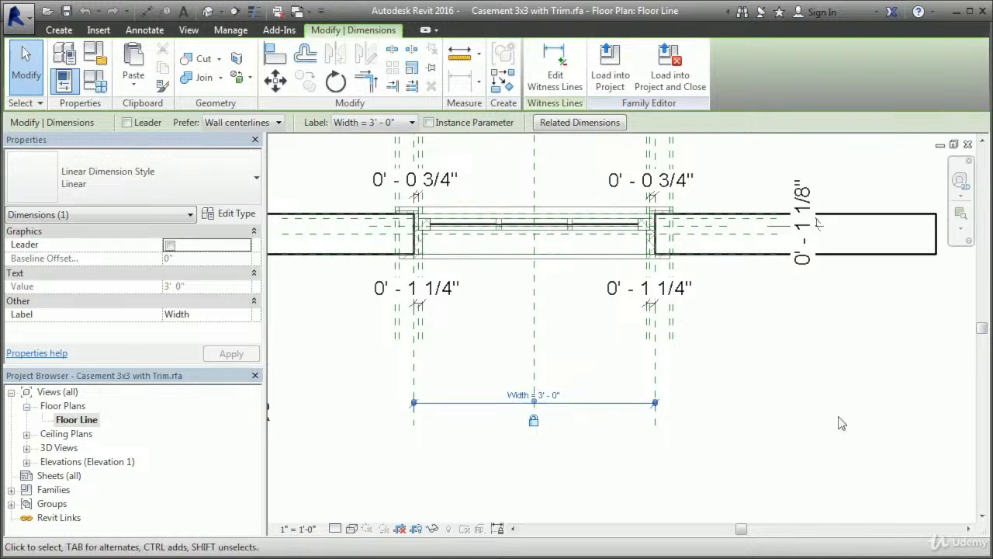
left_click(778, 413)
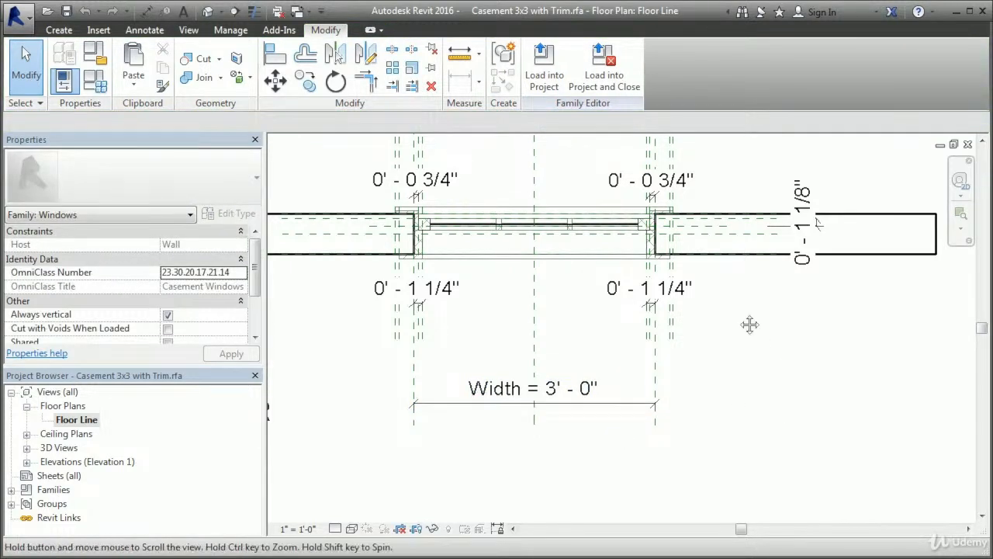
Step: Inspect the 0' - 0 3/4" dimension above the right jamb and the frame details around it
middle_click_drag(750, 326, 719, 505)
middle_click_drag(747, 272, 761, 234)
scroll(744, 329, "up", 3)
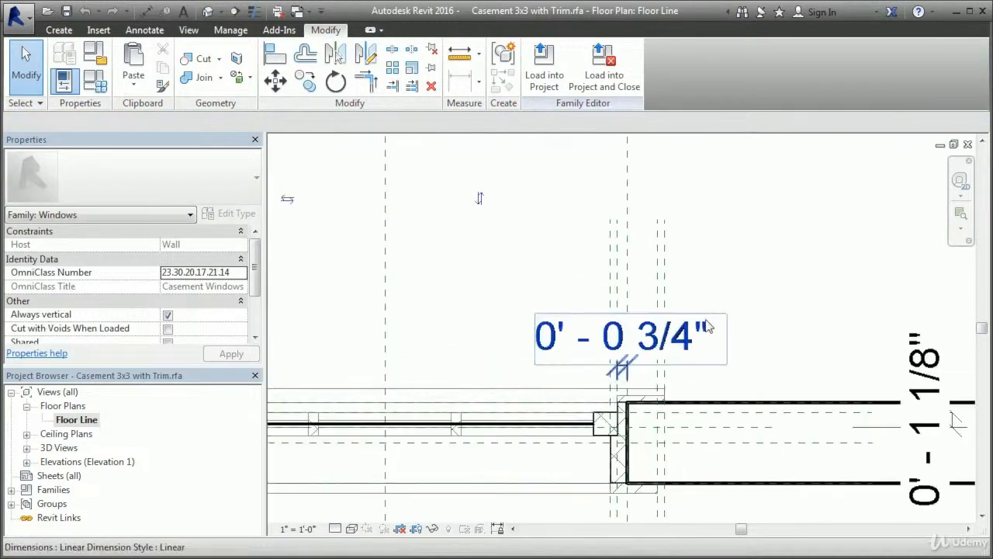
left_click(694, 350)
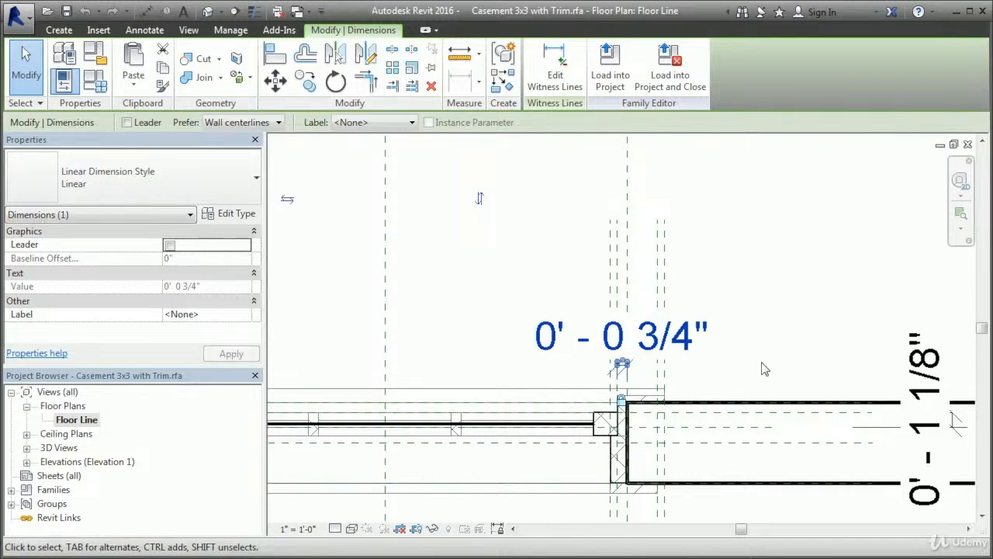
scroll(744, 371, "up", 4)
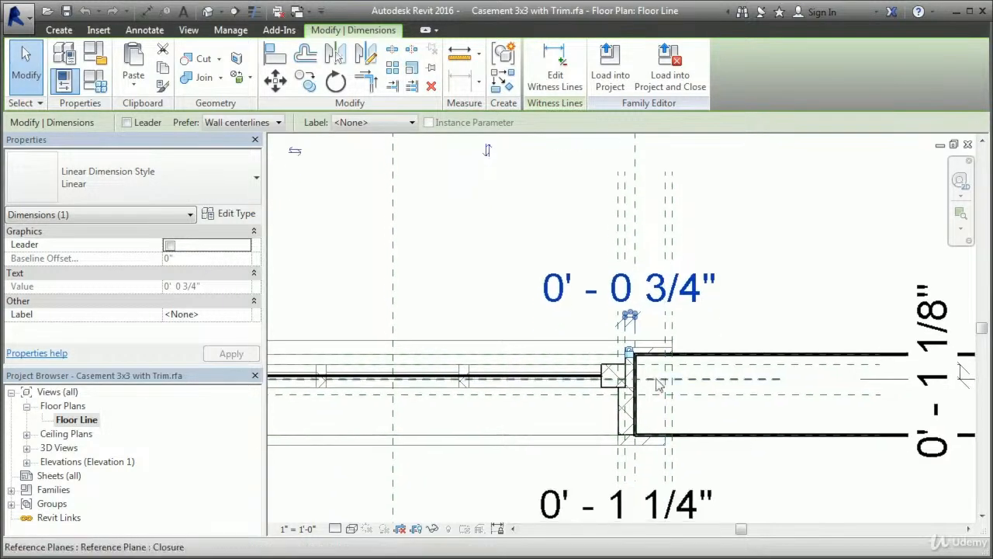
scroll(696, 330, "down", 1)
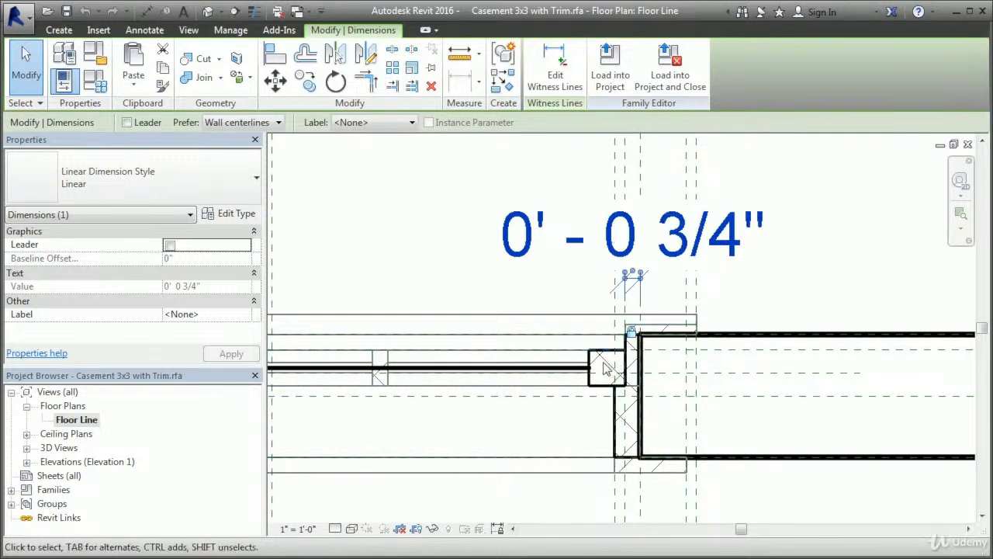
scroll(629, 371, "down", 1)
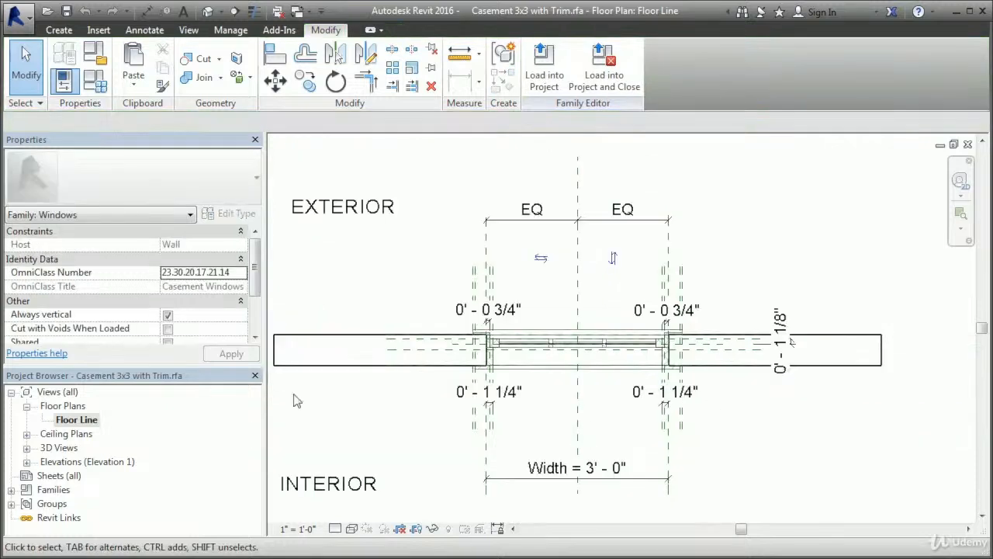
Step: Open the Exterior elevation and inspect the Default Sill Height dimension with its label parameter
left_click(27, 462)
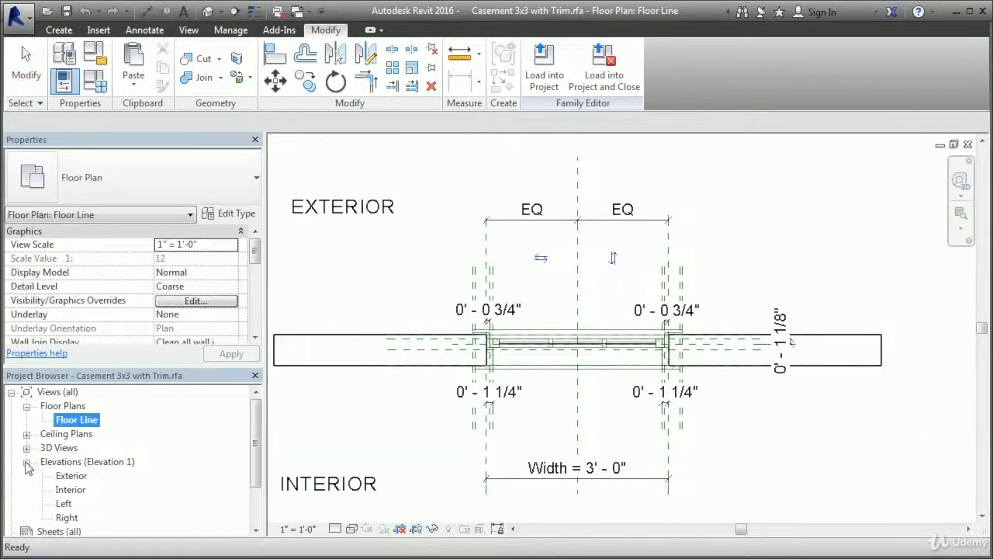
double_click(72, 476)
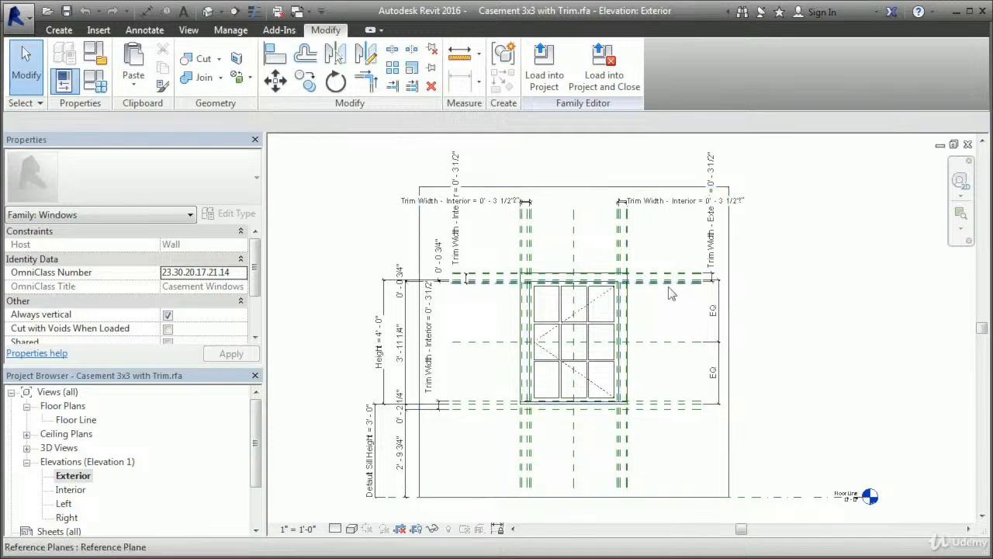
scroll(362, 450, "up", 3)
scroll(455, 374, "up", 2)
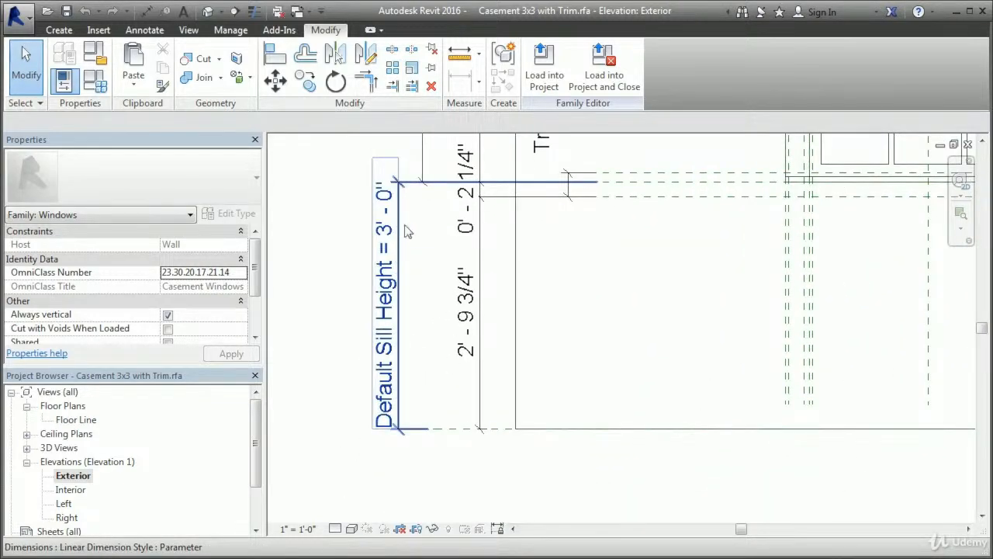
middle_click_drag(411, 303, 444, 367)
left_click(432, 361)
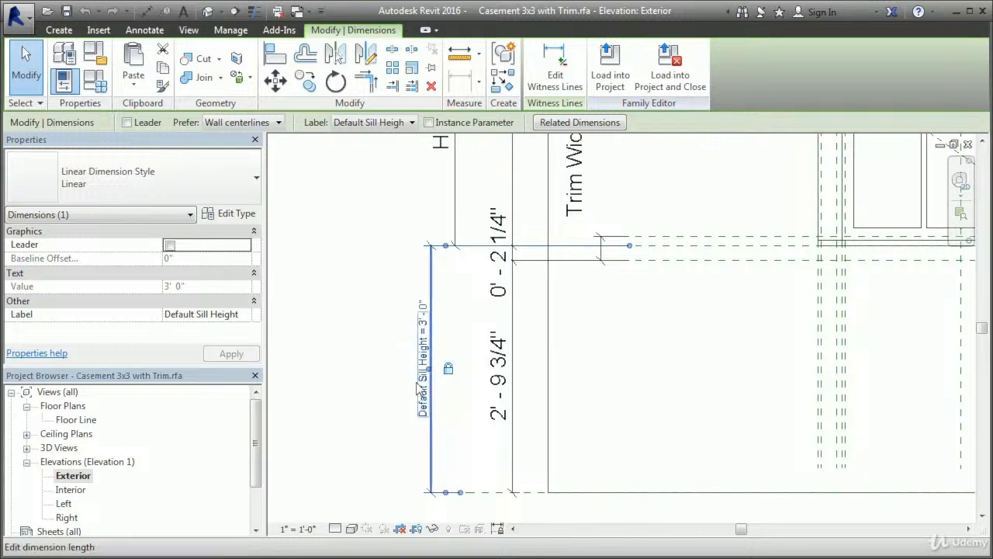
left_click(361, 351)
Step: Examine the trim width dimensions above the window and the reference planes around it in the exterior elevation
scroll(360, 352, "down", 5)
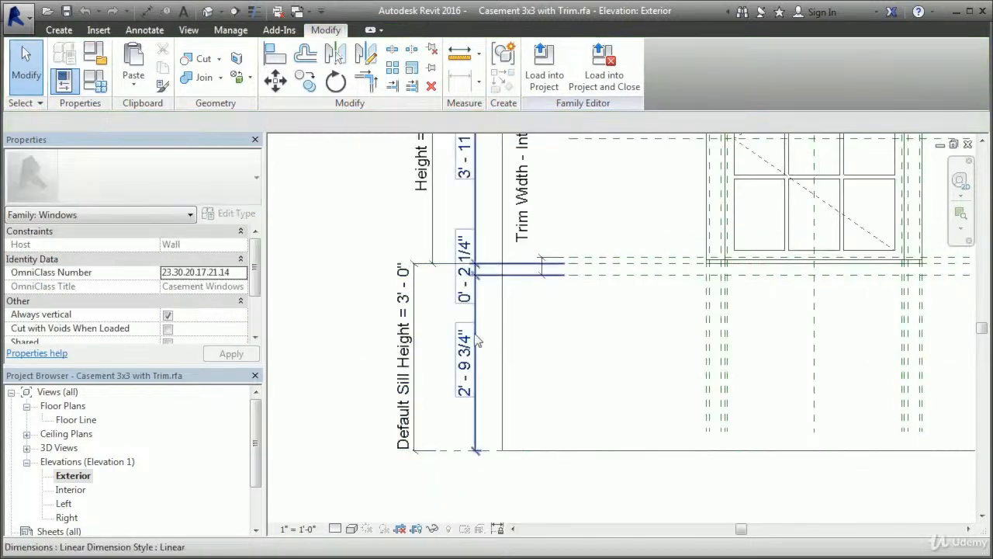
scroll(699, 326, "up", 2)
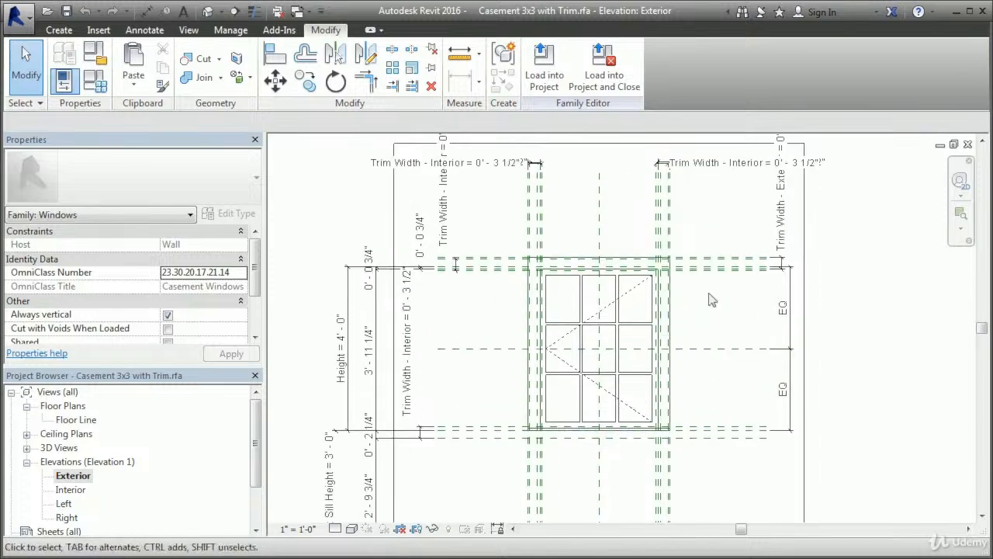
scroll(710, 179, "up", 3)
middle_click_drag(718, 167, 601, 307)
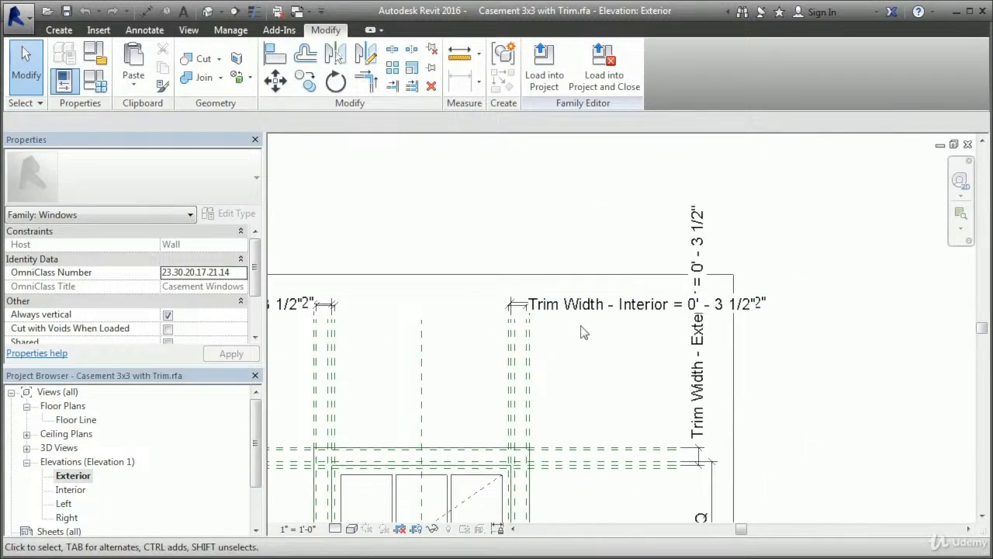
scroll(682, 407, "down", 1)
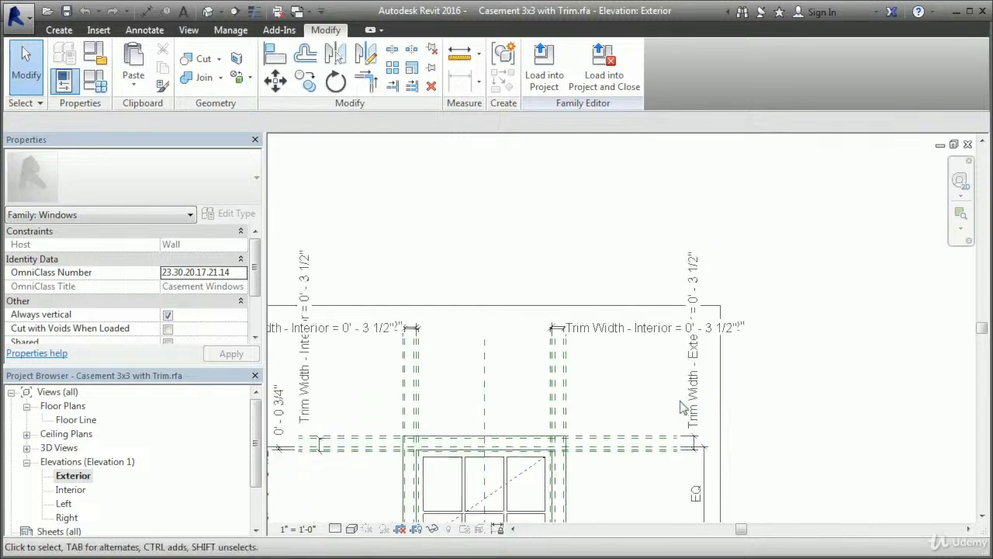
scroll(681, 406, "down", 1)
middle_click_drag(649, 447, 687, 341)
middle_click_drag(751, 417, 748, 353)
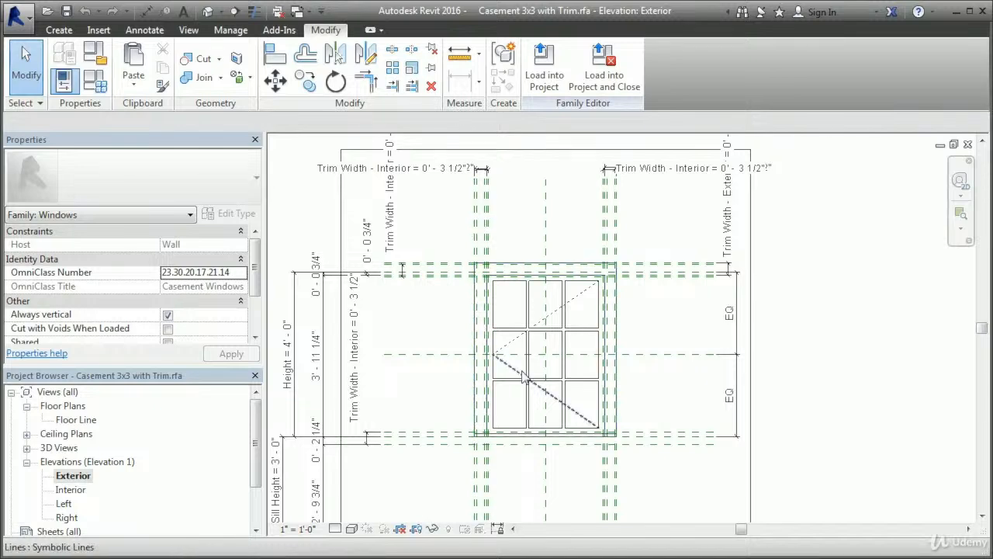
Step: Open the default 3D view of the window family, set its visual style to Realistic and view the window from the opposite side
left_click(208, 12)
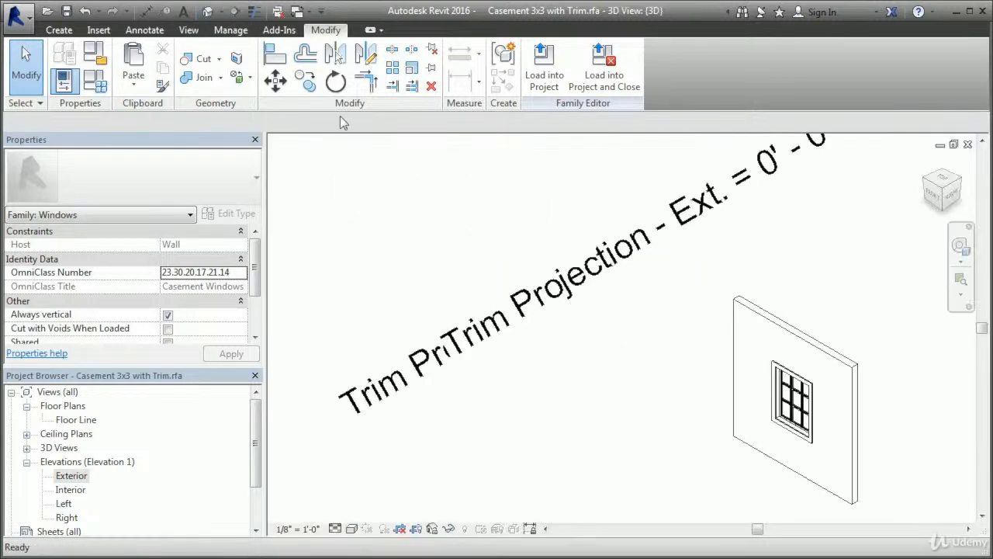
scroll(799, 399, "up", 2)
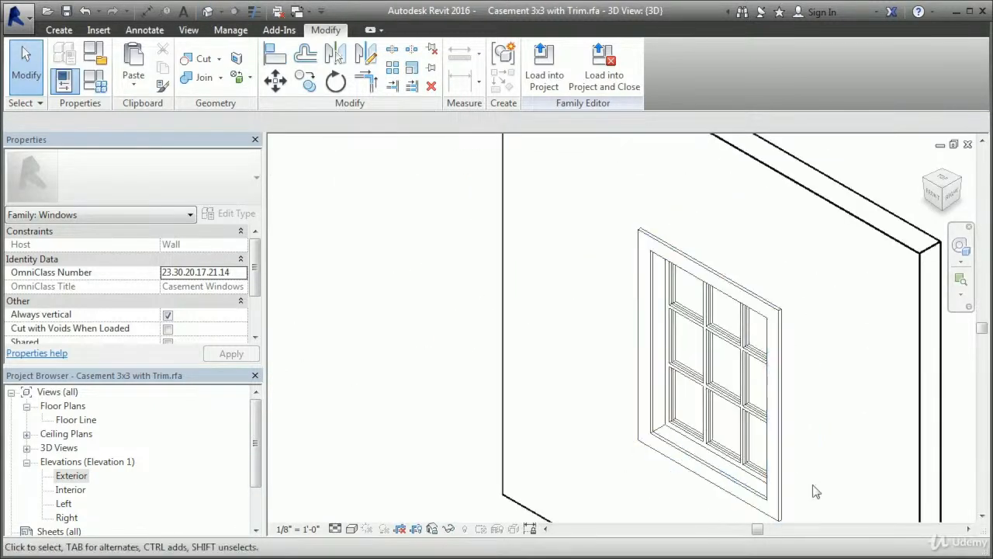
left_click(351, 529)
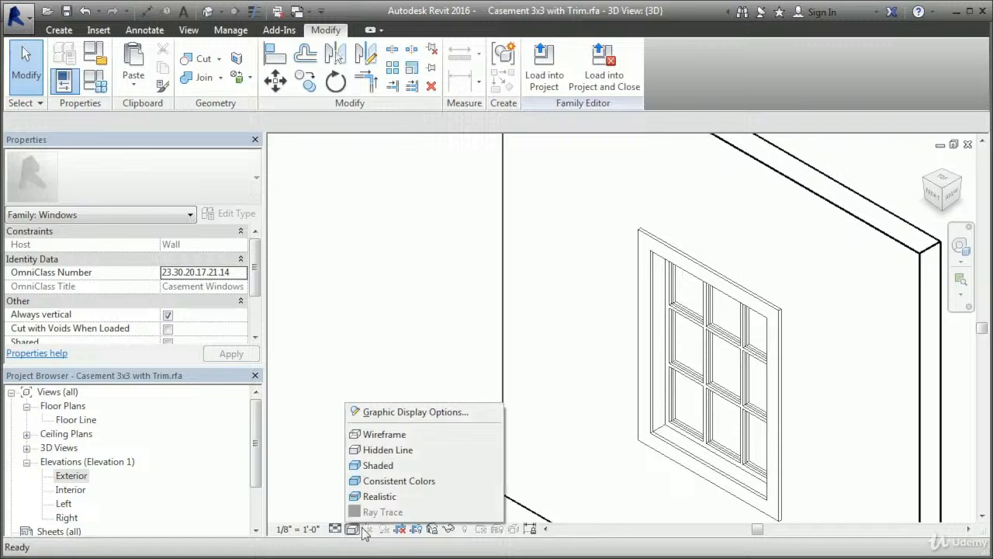
left_click(385, 492)
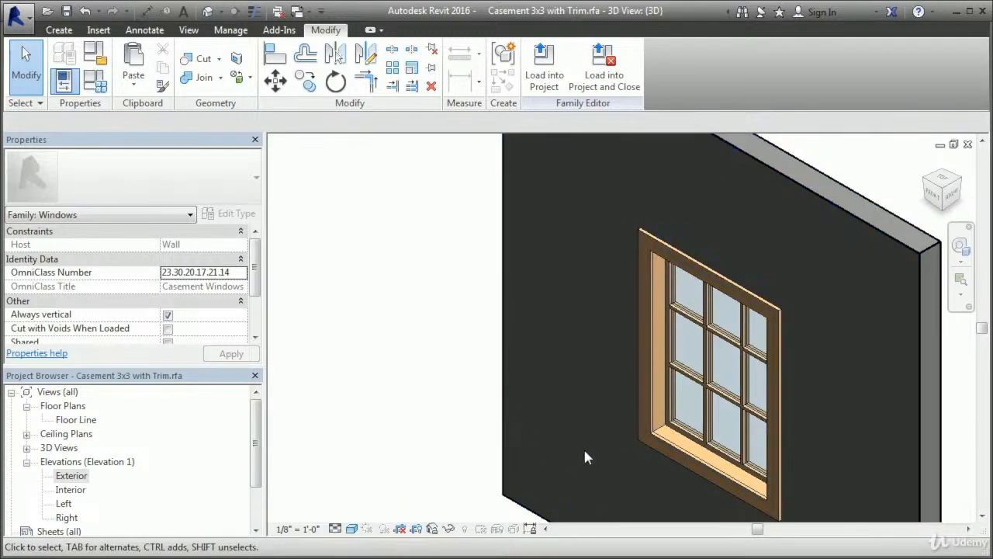
middle_click_drag(566, 450, 456, 386, "shift")
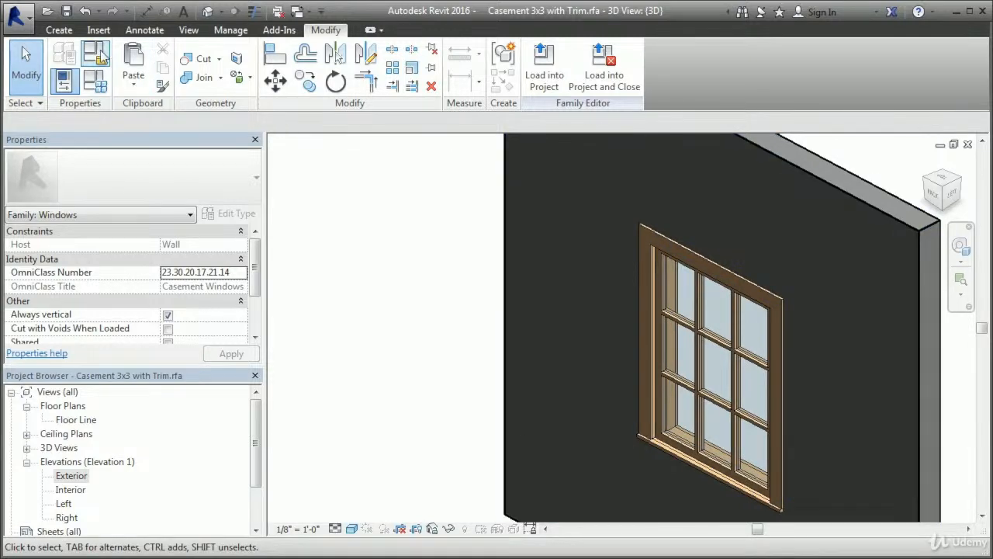
Step: Close the casement window family without saving its changes
left_click(17, 14)
left_click(78, 407)
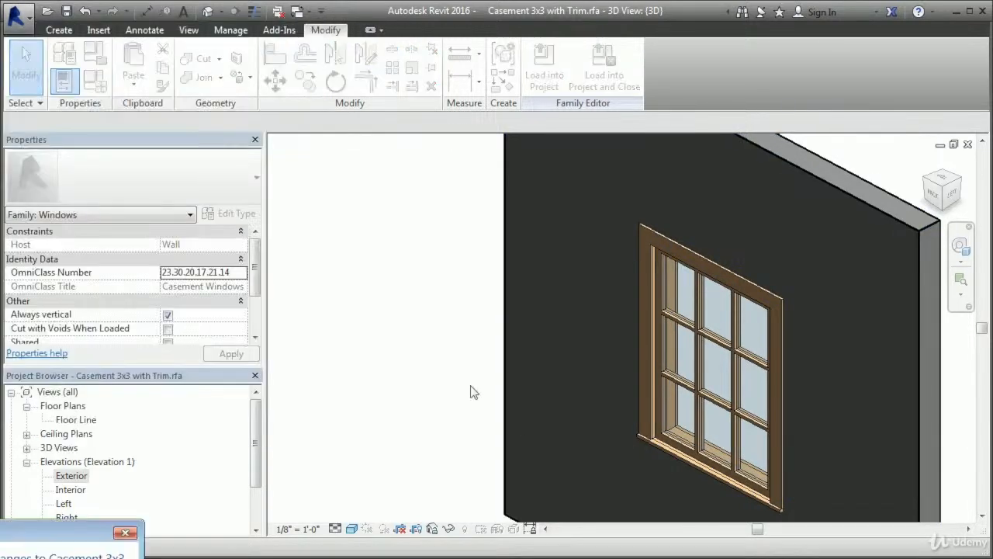
key("n")
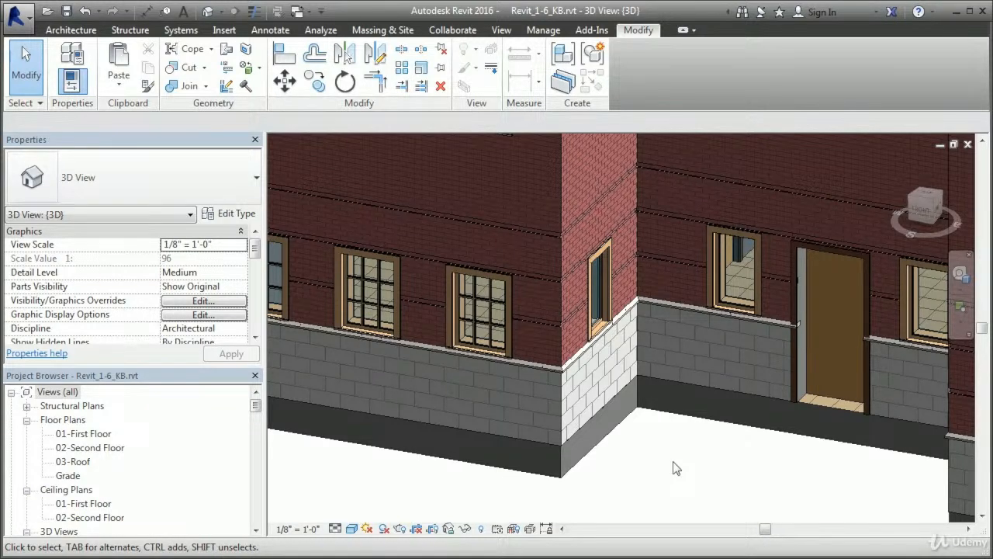
Step: Start loading a family into the project and browse from the Libraries folder into US Imperial
left_click(225, 29)
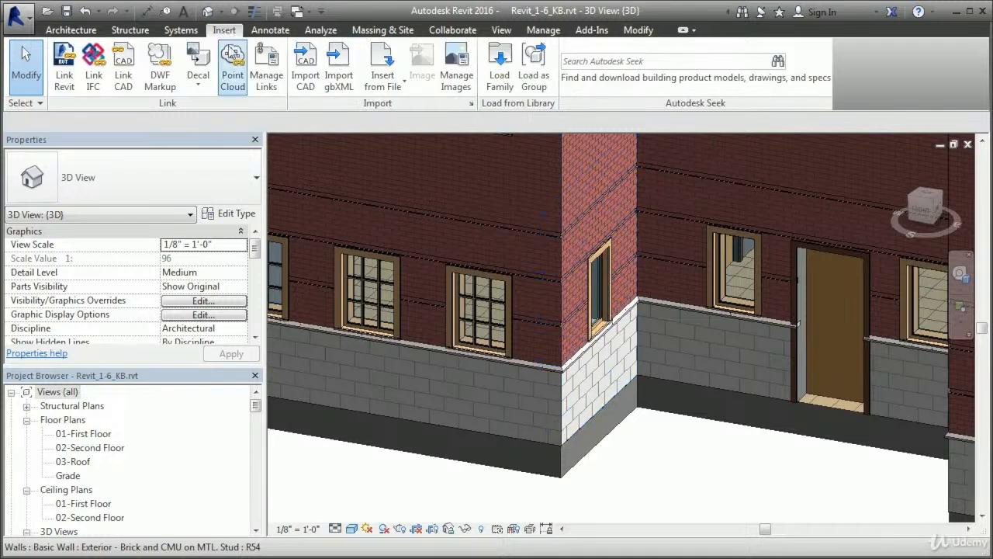
left_click(503, 82)
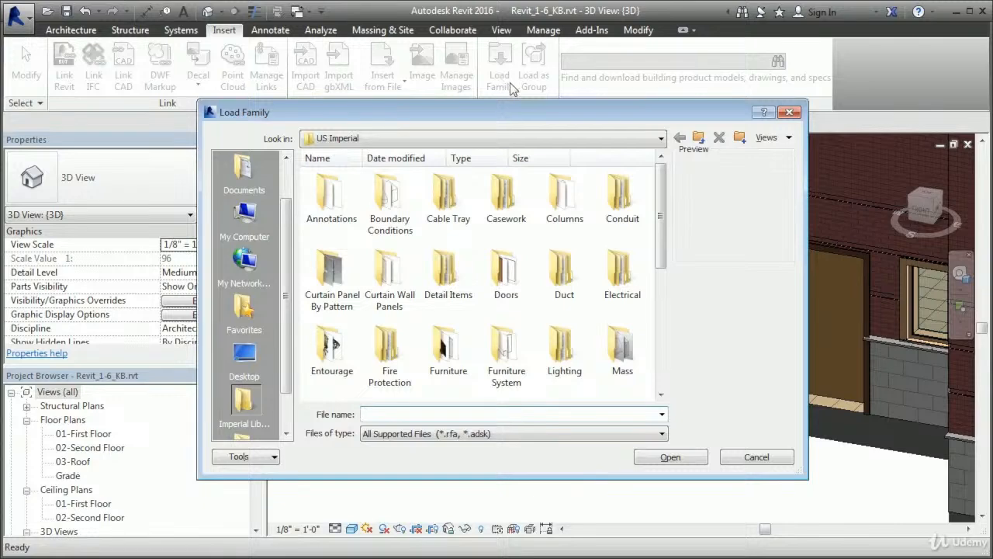
left_click_drag(465, 113, 534, 97)
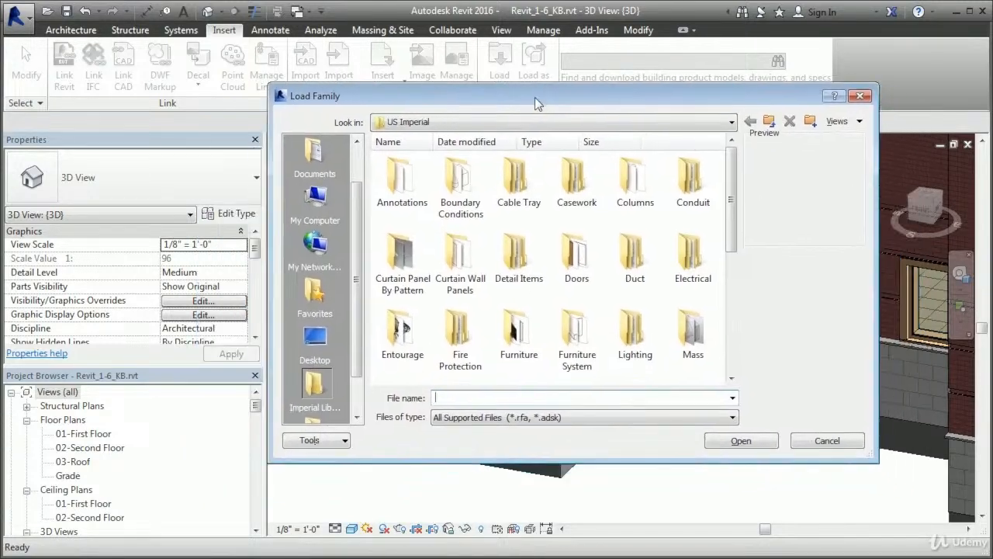
left_click(728, 124)
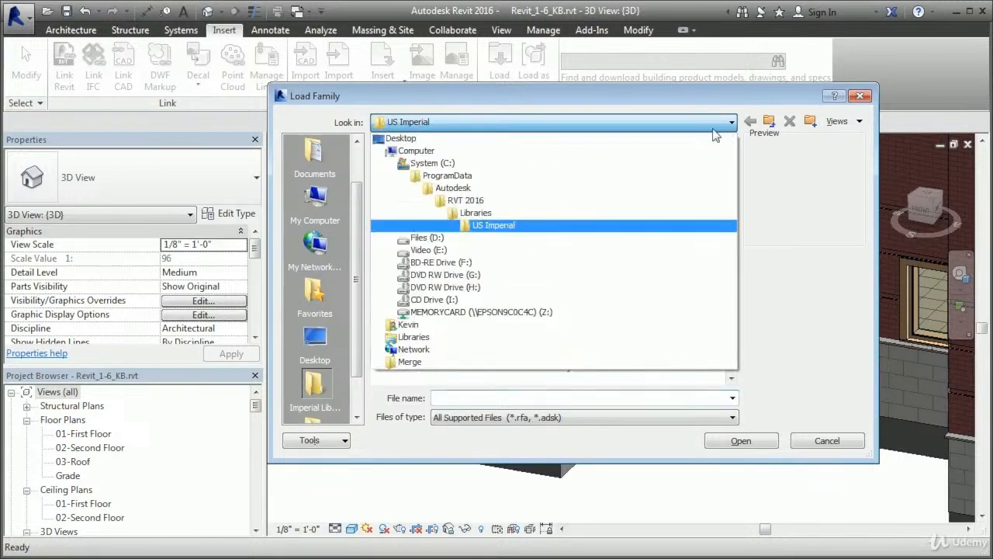
left_click(503, 214)
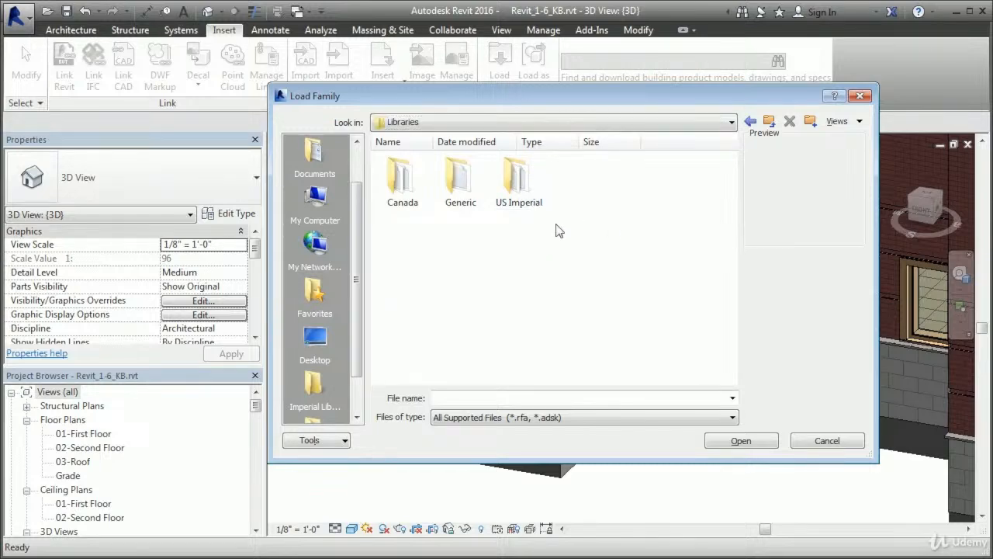
double_click(519, 182)
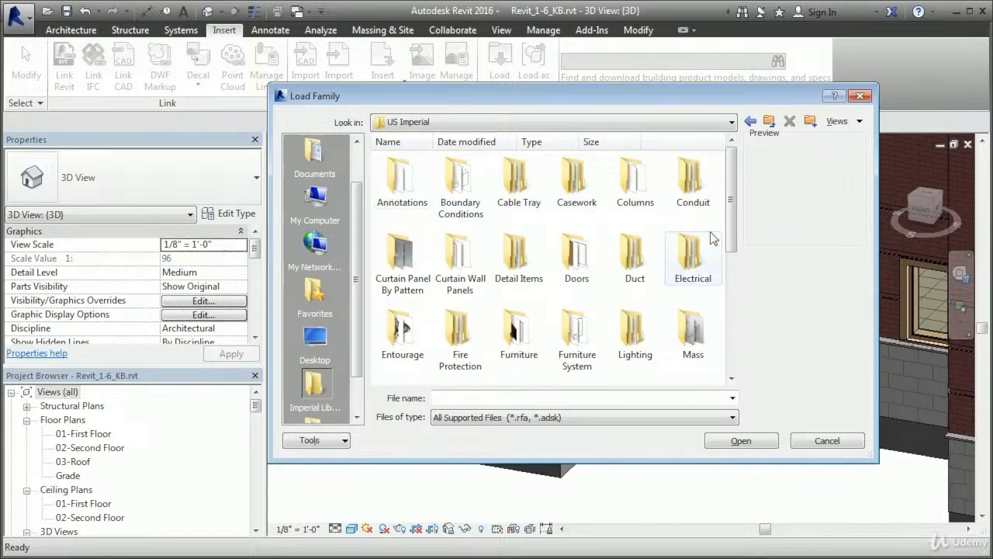
Step: Look through the family category folders in US Imperial, such as Doors, Electrical, Lighting and Furniture
left_click_drag(734, 245, 735, 288)
left_click_drag(733, 271, 733, 242)
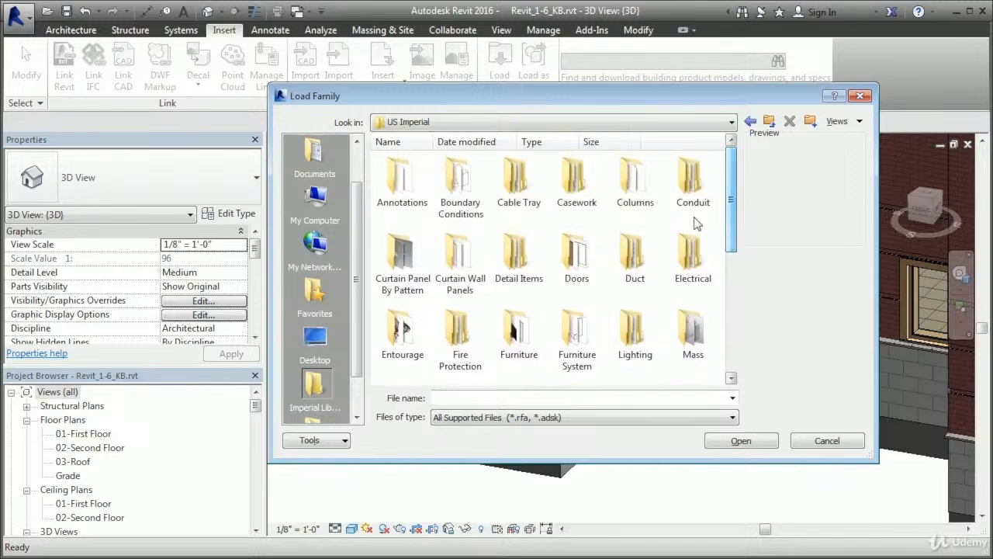
left_click(577, 256)
left_click(690, 260)
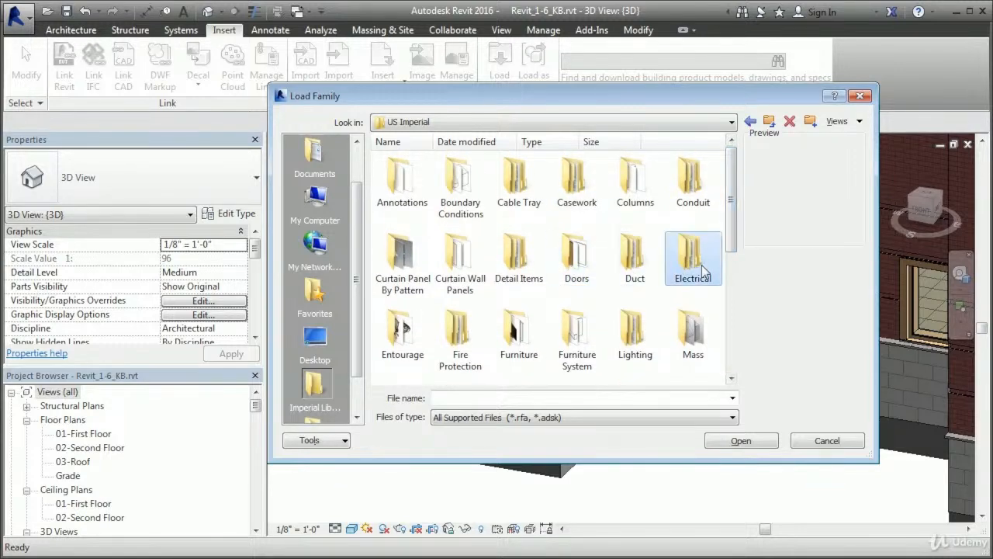
left_click_drag(733, 244, 733, 265)
left_click(633, 287)
left_click(518, 287)
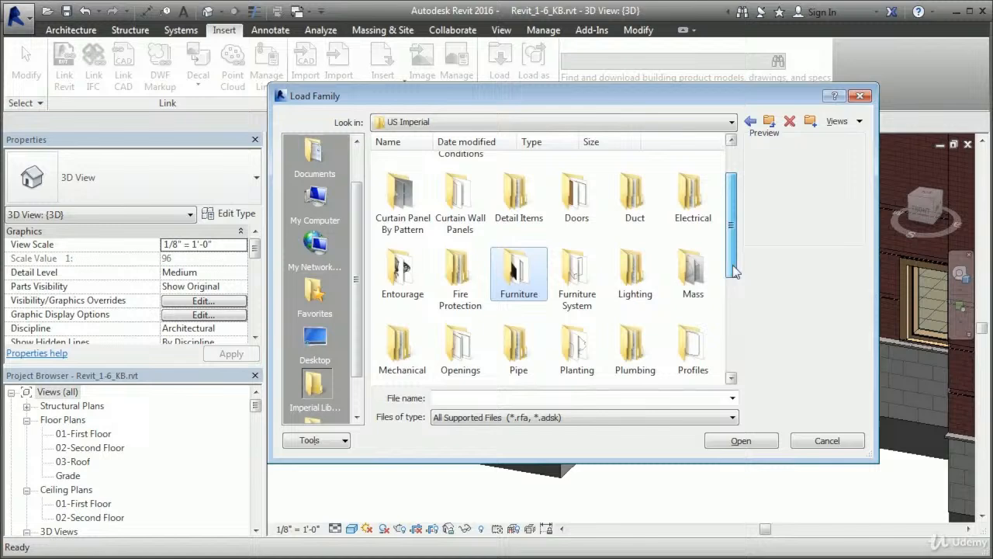
Step: Browse the Furniture folder's Seating families, preview Chair-Executive.rfa and return to the US Imperial folder
double_click(520, 277)
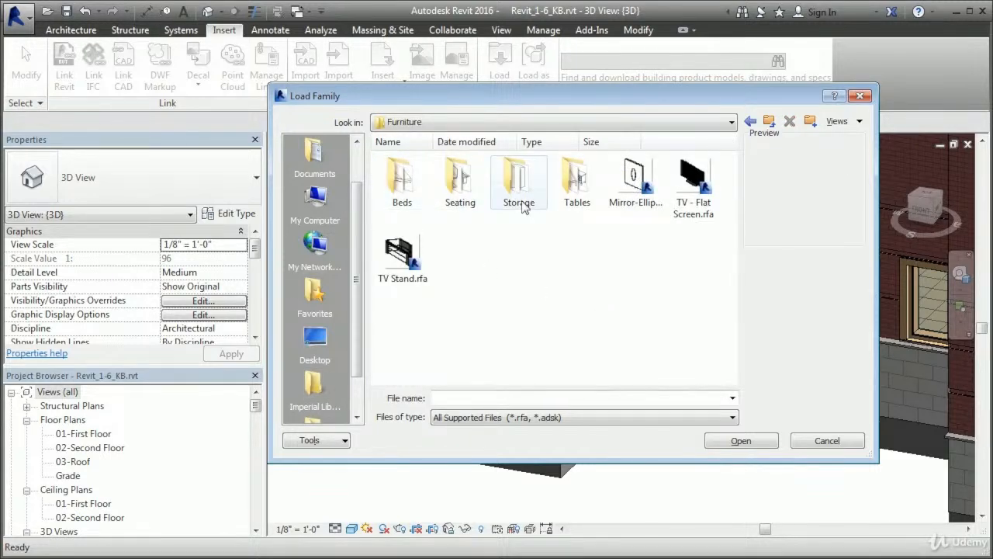
double_click(468, 201)
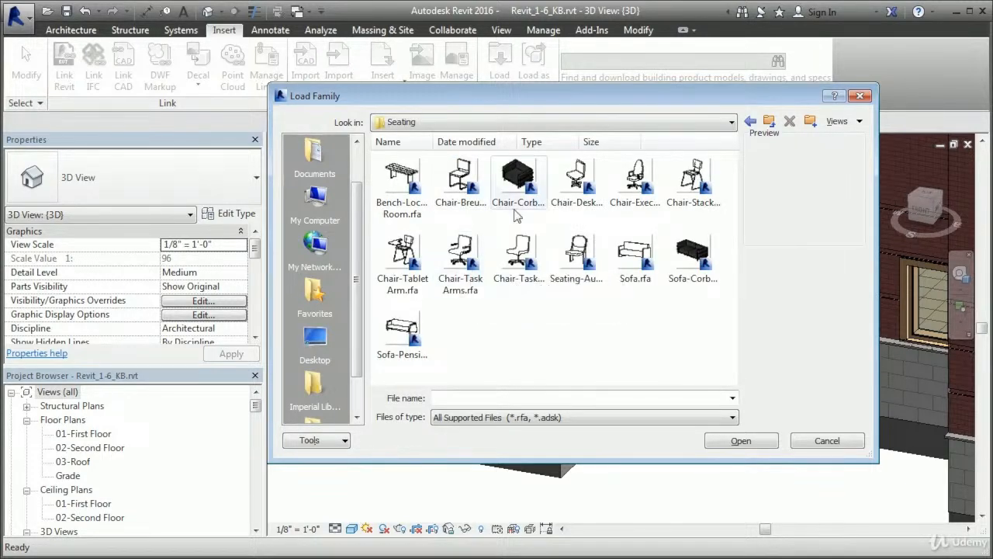
left_click(635, 179)
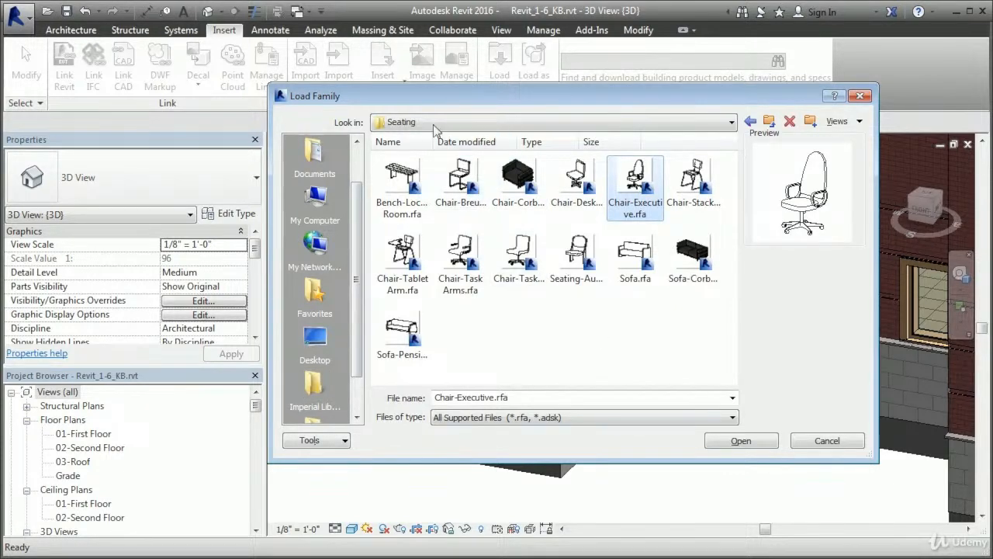
left_click(751, 121)
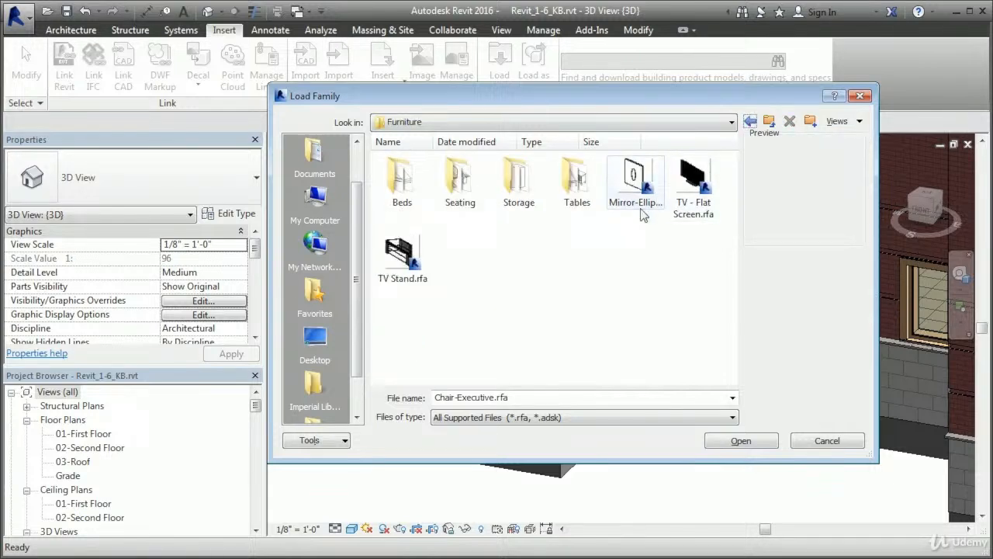
left_click(751, 122)
Step: Load the Ellipse with Trim.rfa window family from the Windows folder into the project
left_click_drag(732, 239, 725, 370)
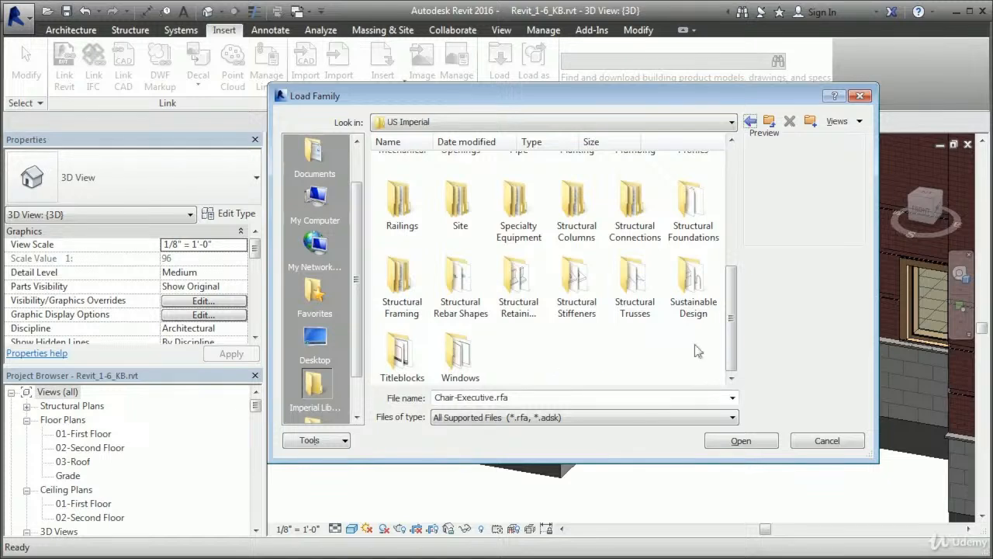
left_click_drag(739, 329, 734, 349)
double_click(460, 363)
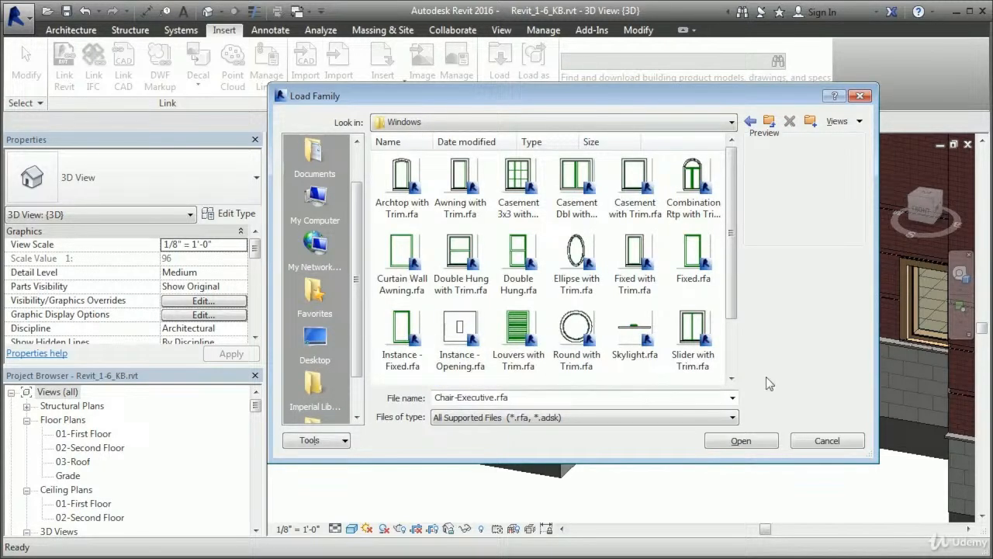
mouse_move(734, 301)
left_mouse_down()
mouse_move(731, 371)
mouse_move(733, 308)
left_mouse_up()
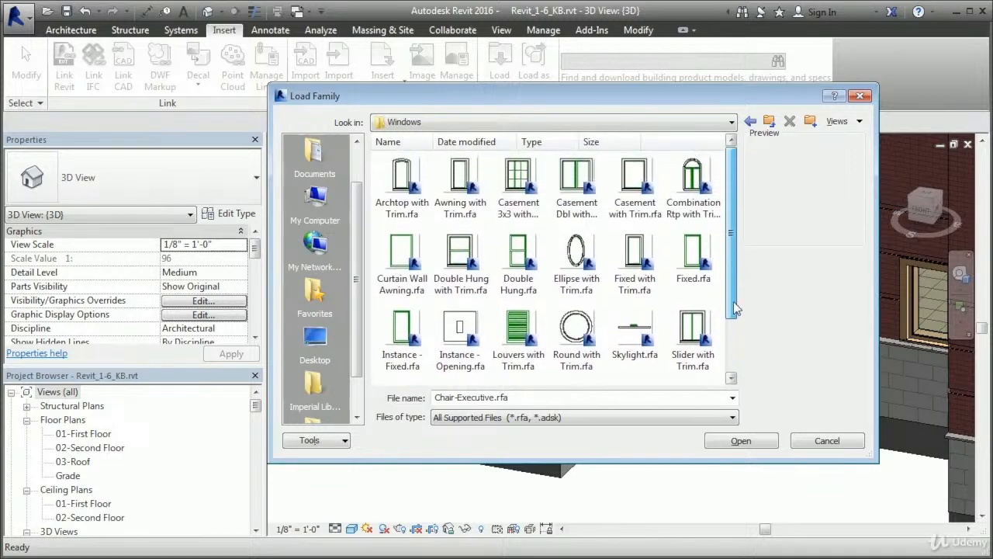
left_click(581, 282)
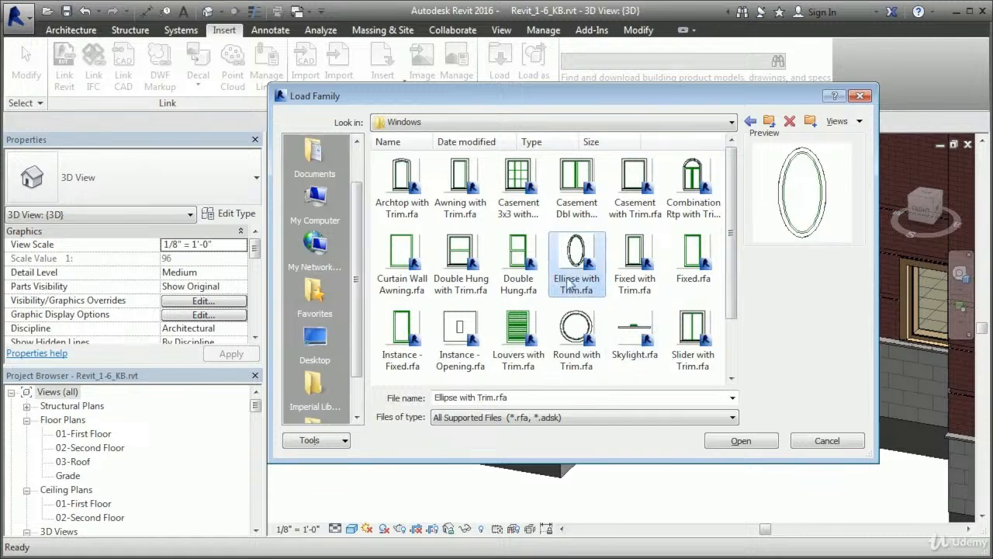
left_click(741, 441)
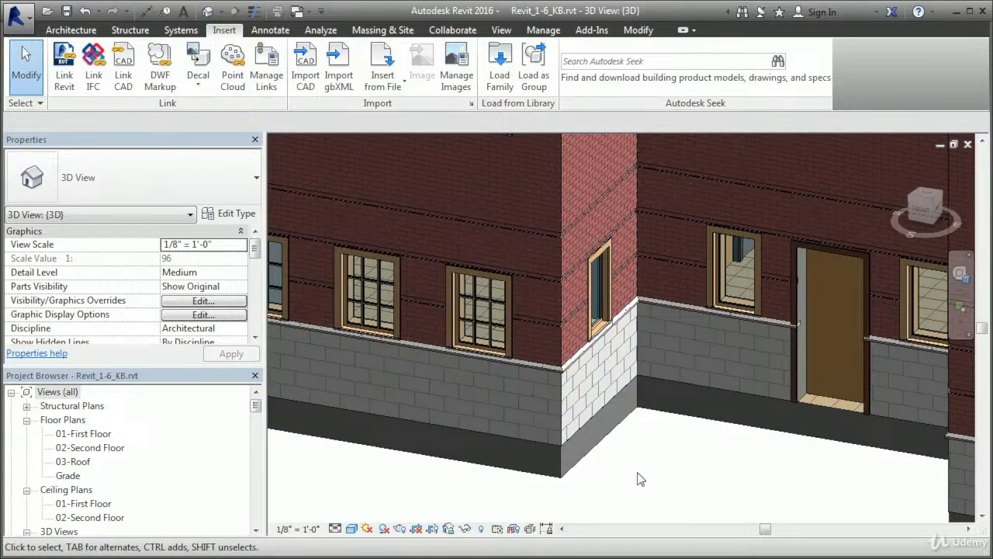
scroll(646, 479, "down", 1)
scroll(640, 481, "up", 3)
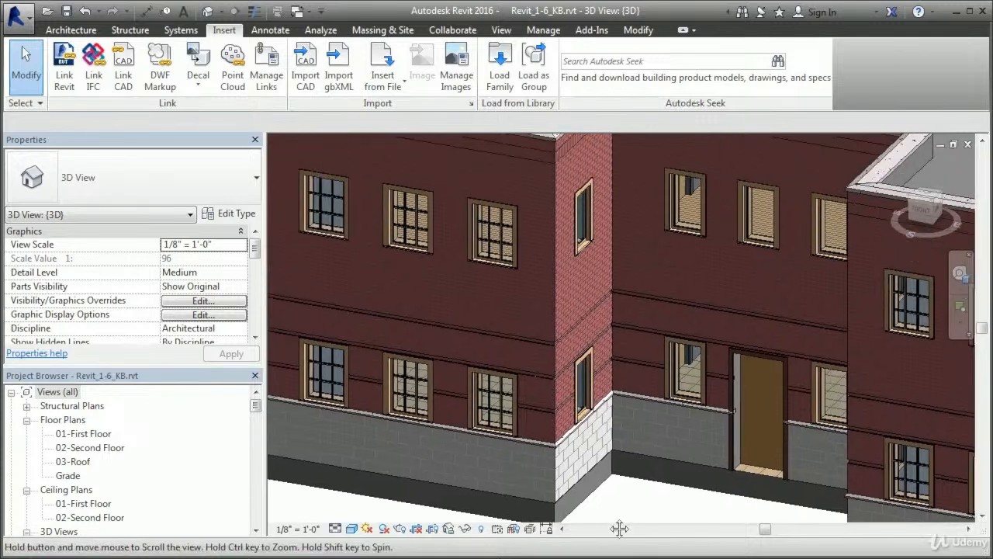
Step: Change the middle second-floor window to the Ellipse with Trim 36" x 48" type and view the result on the facade
left_click(410, 219)
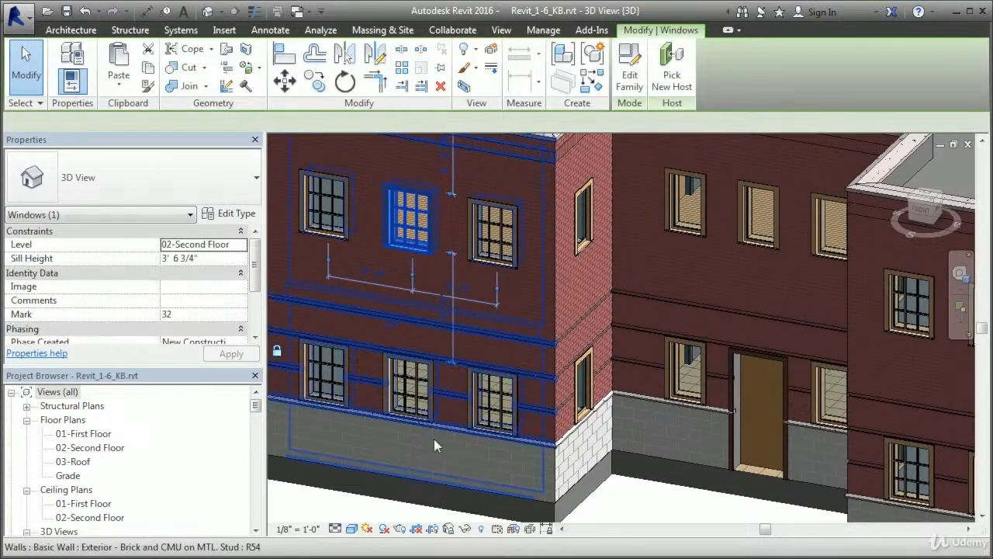
left_click(237, 195)
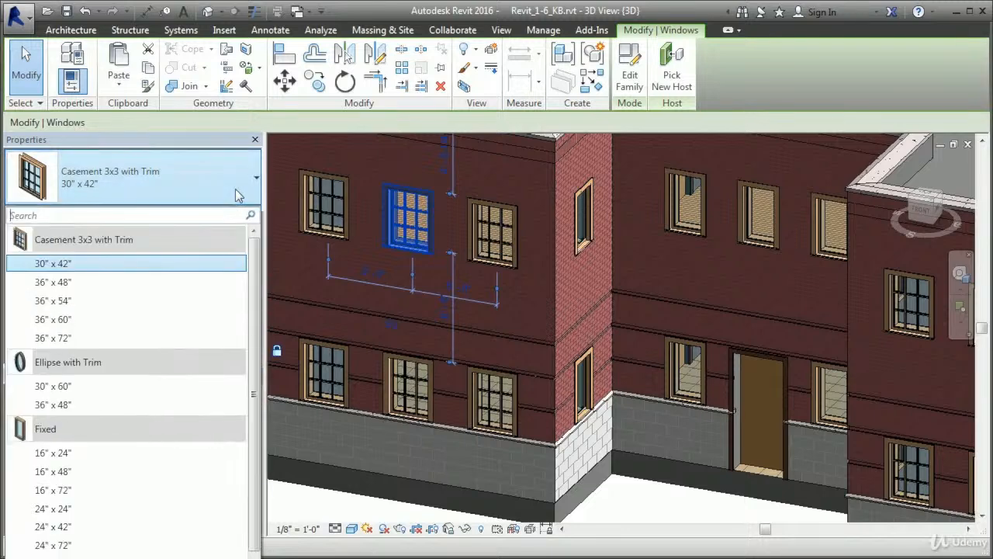
left_click(60, 405)
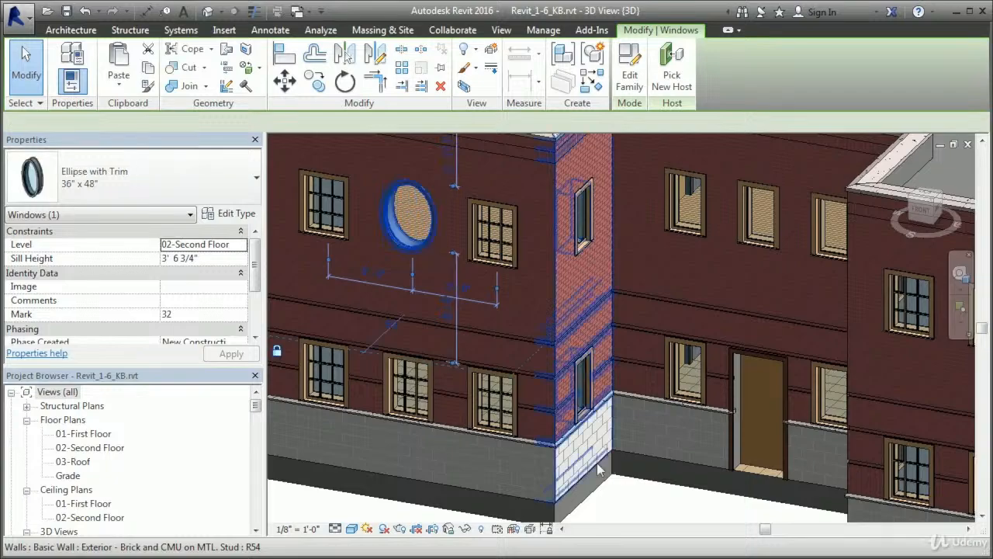
left_click(642, 511)
middle_click_drag(557, 417, 694, 465)
middle_click_drag(524, 386, 730, 494, "shift")
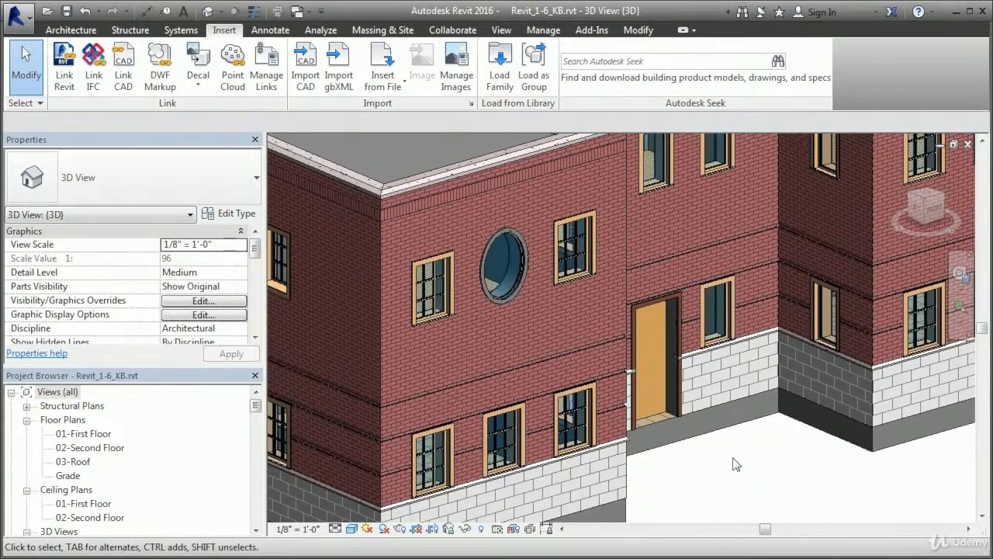
middle_click_drag(724, 457, 603, 464)
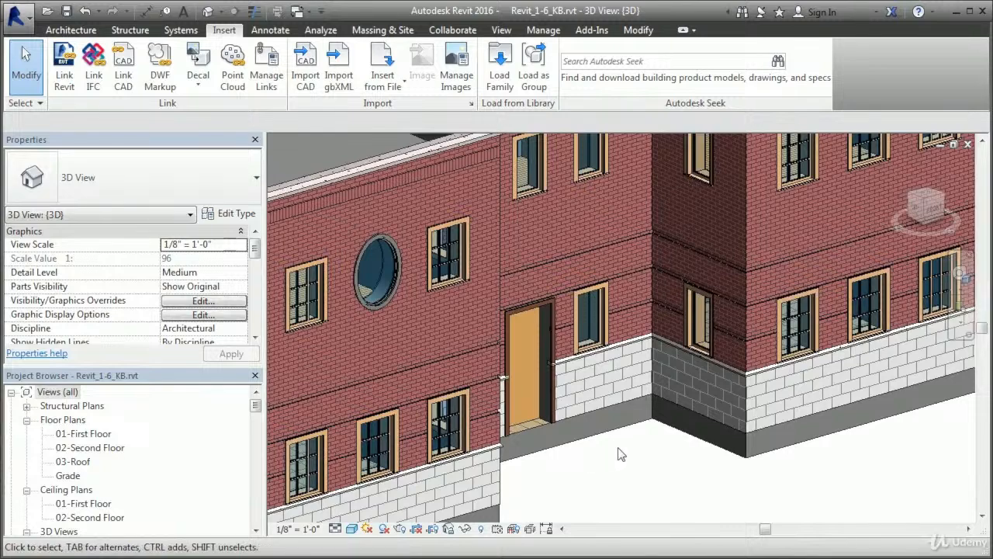
middle_click_drag(825, 482, 683, 506)
middle_click_drag(614, 481, 675, 451)
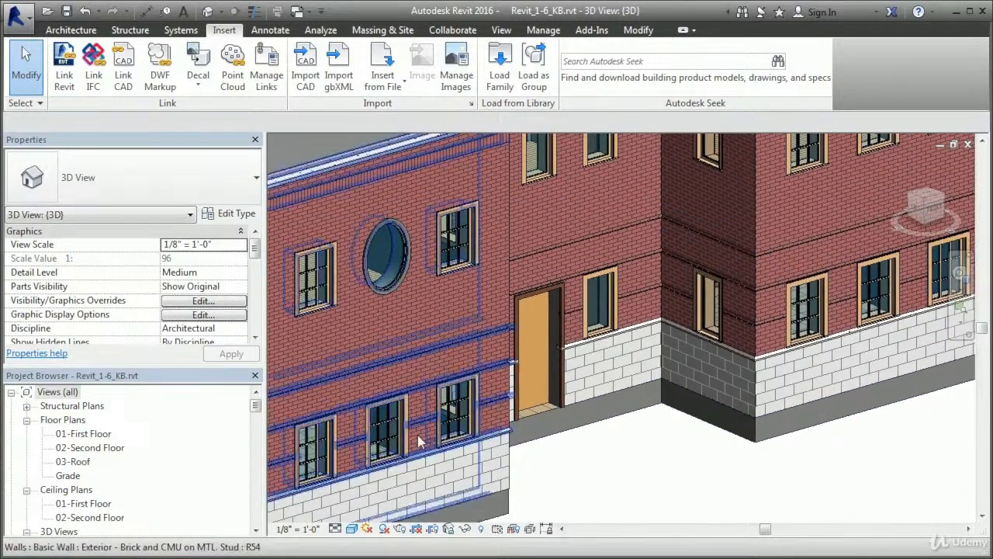
middle_click_drag(605, 476, 646, 390)
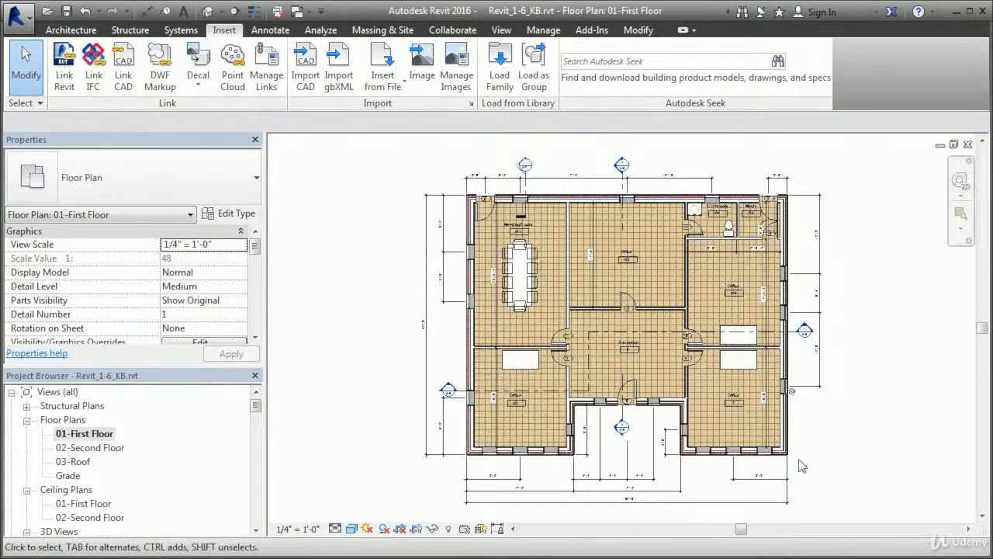
Step: Delete the Reception's exterior entrance door in the 01-First Floor plan
scroll(598, 371, "up", 5)
middle_click_drag(598, 372, 616, 421)
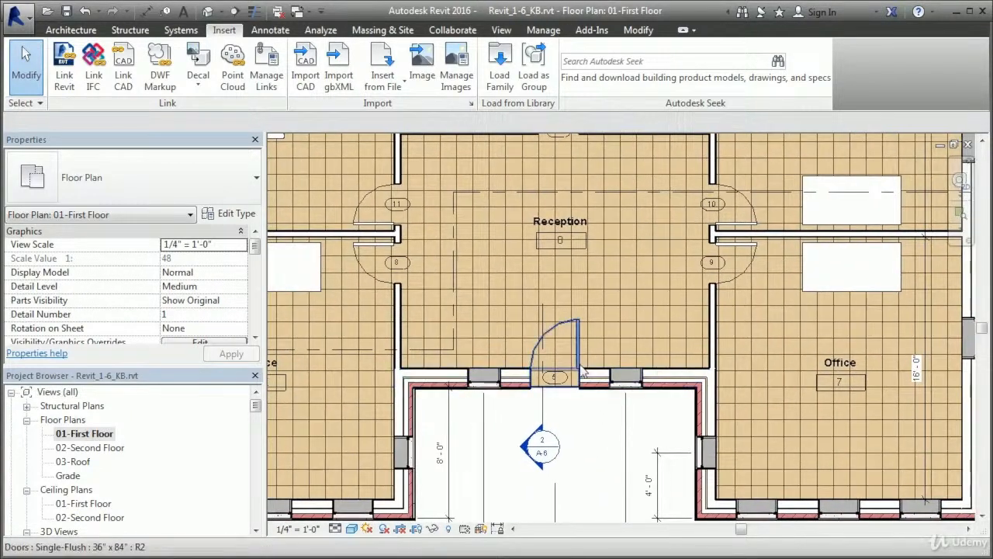
left_click(579, 359)
left_click(592, 448)
left_click(582, 360)
key("Delete")
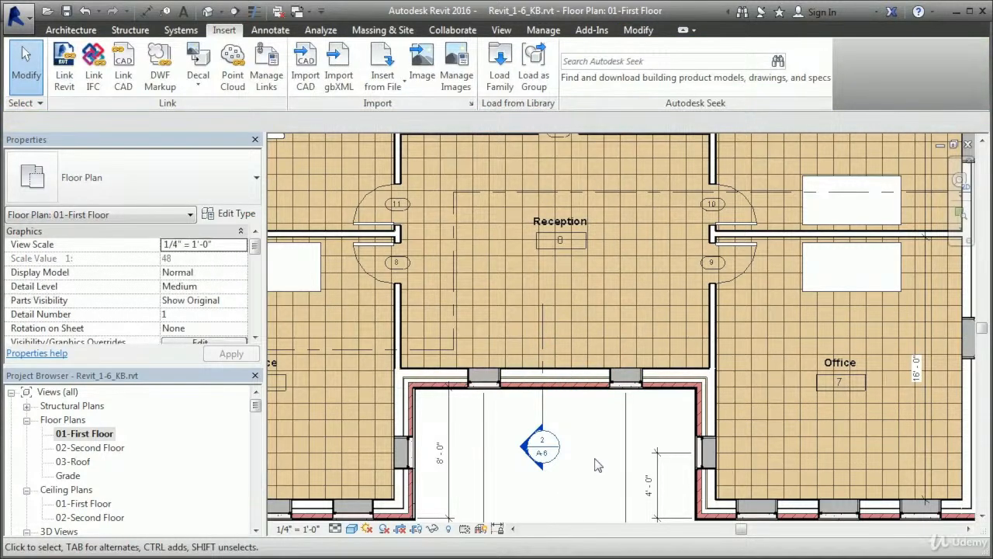
Step: Start placing a door, review the loaded door types and choose Single-Flush 30" x 84"
left_click(71, 30)
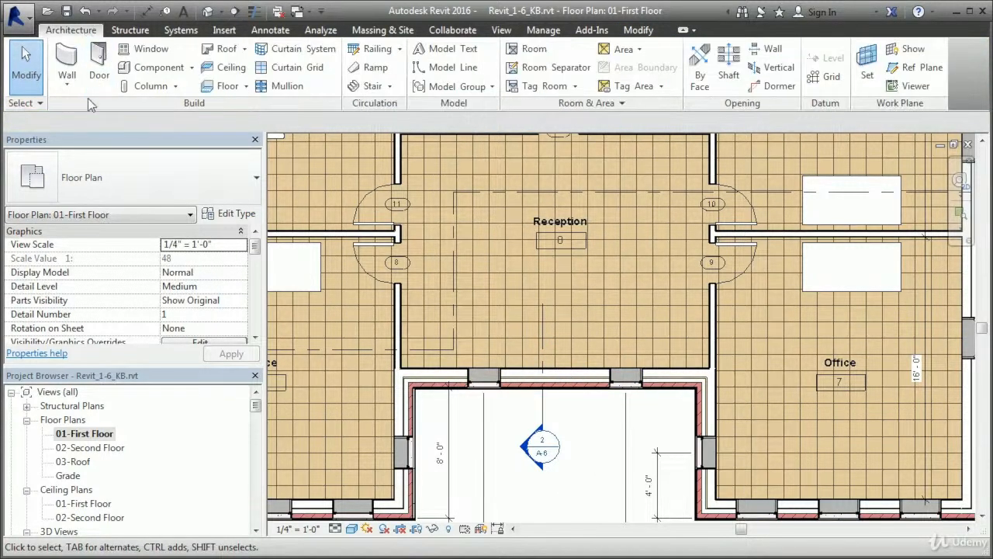
left_click(109, 85)
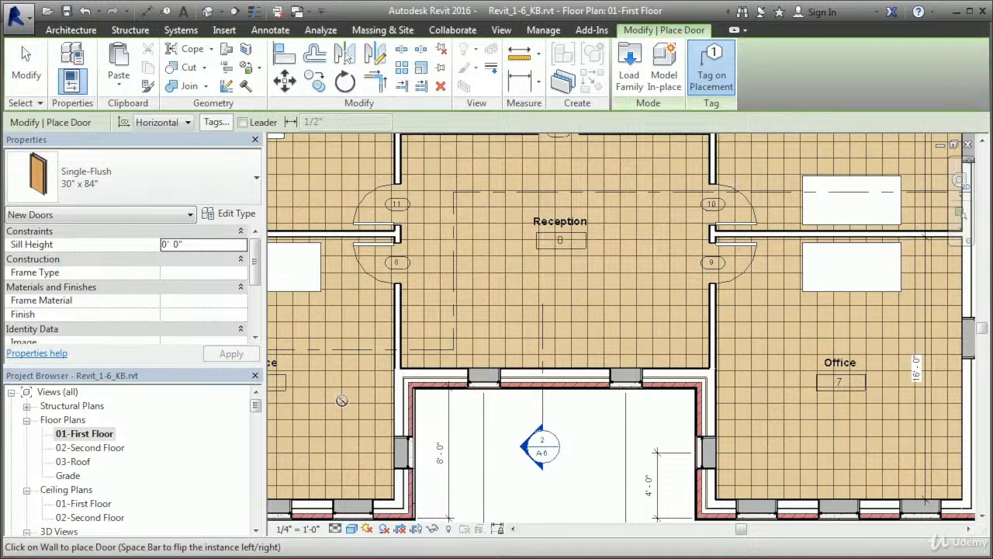
left_click(200, 192)
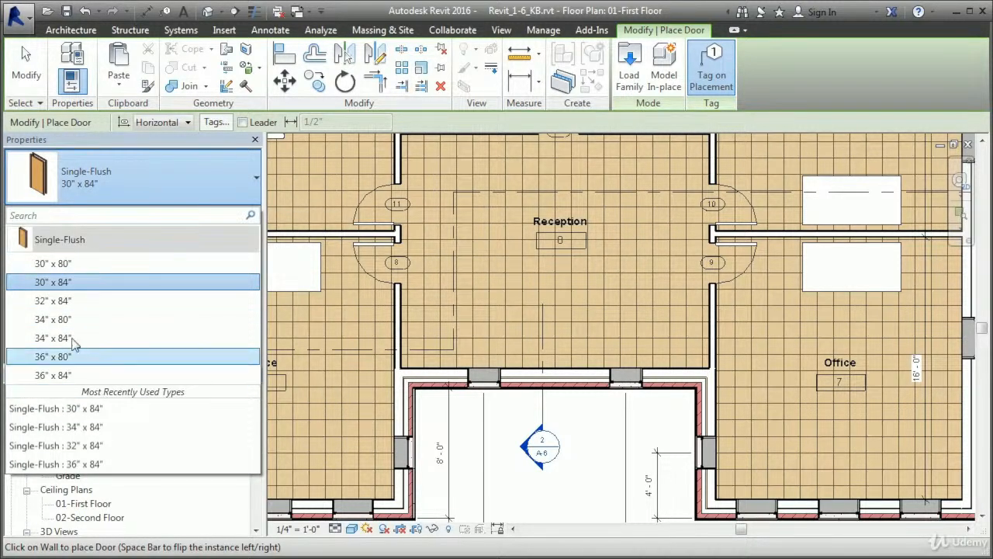
left_click(112, 287)
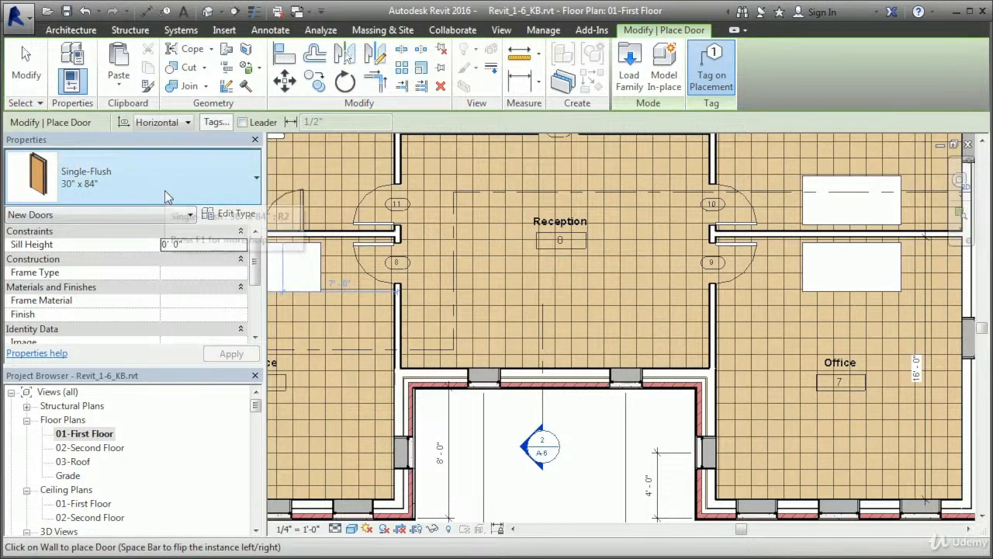
Step: While placing the door, choose Door-Exterior-Single-Two_Lite.rfa from the library's Doors > Commercial folder for loading
left_click(631, 80)
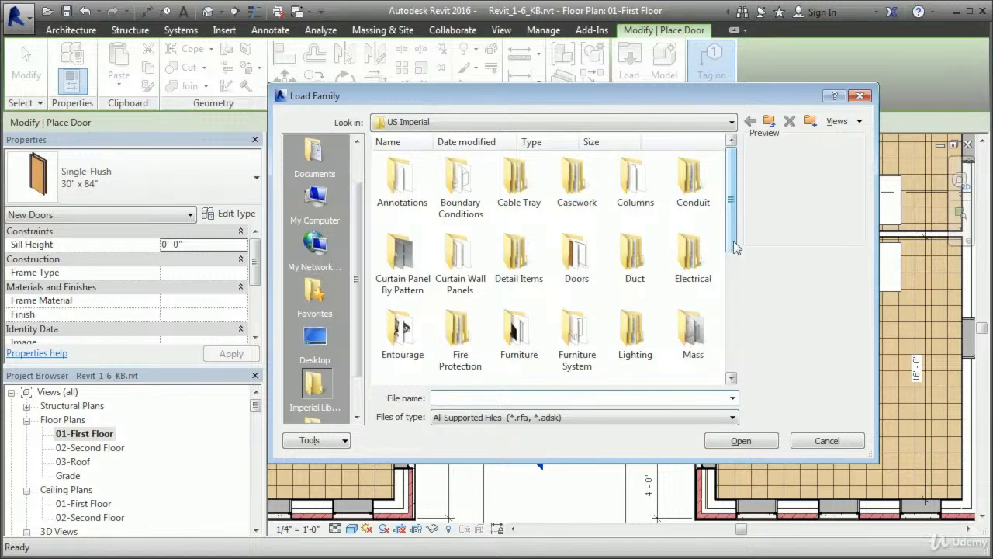
scroll(575, 227, "down", 1)
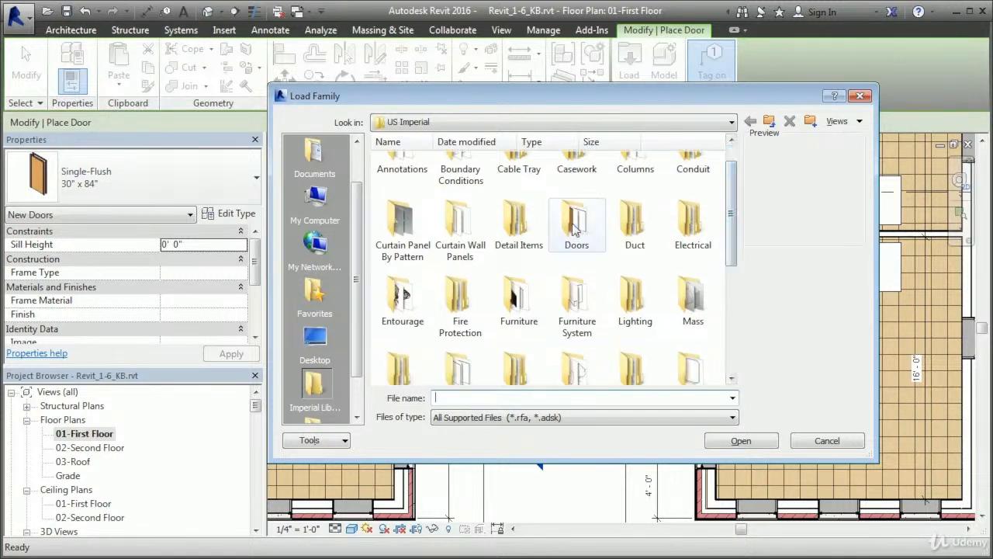
double_click(574, 227)
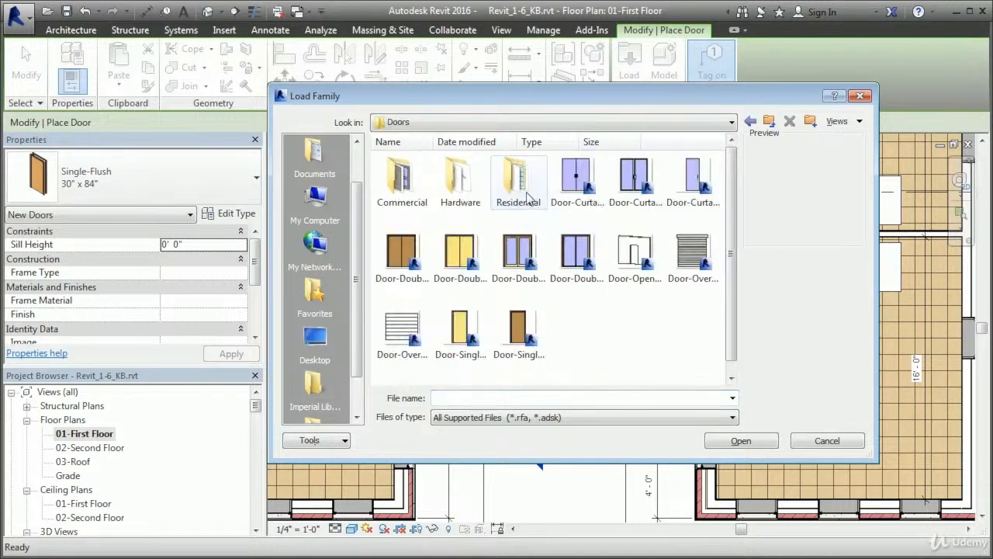
double_click(404, 201)
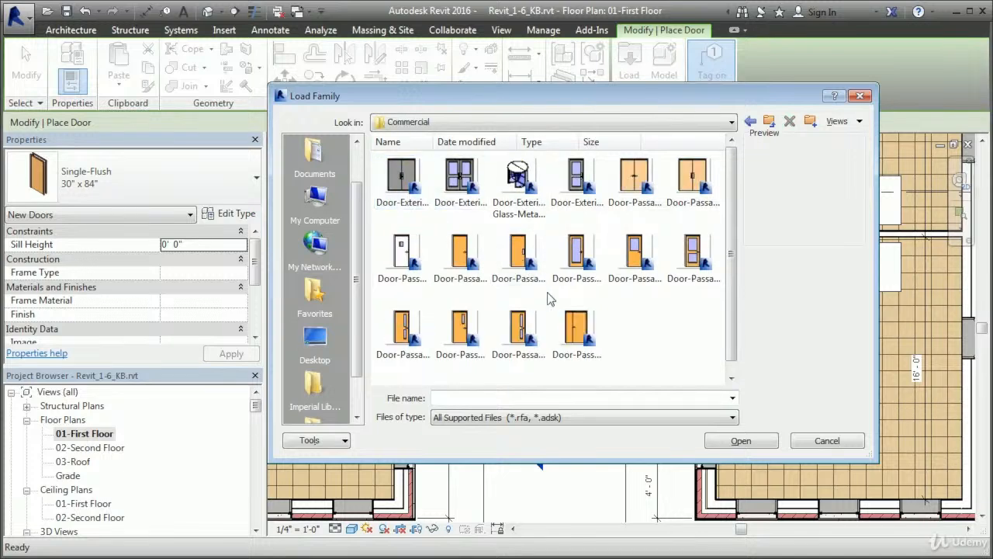
left_click(586, 194)
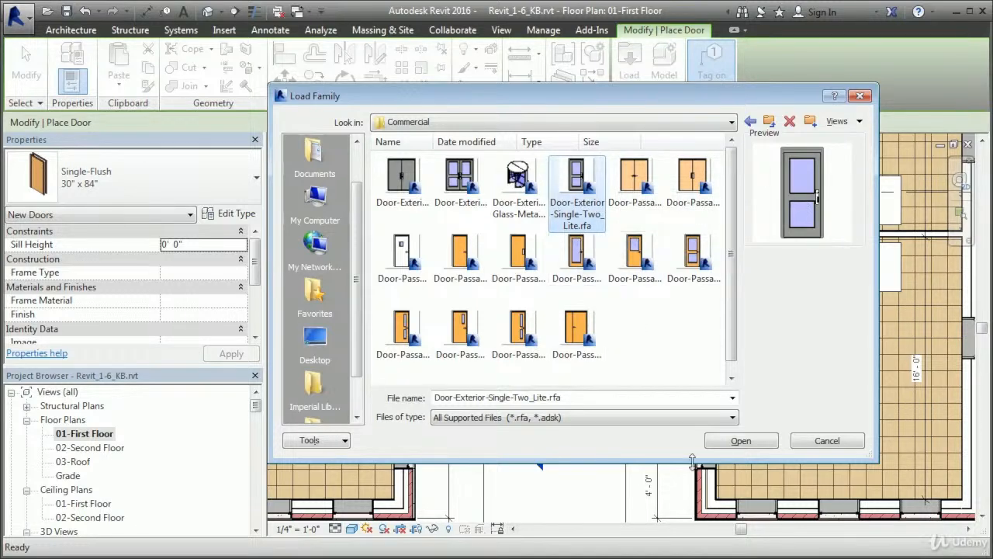
left_click(741, 442)
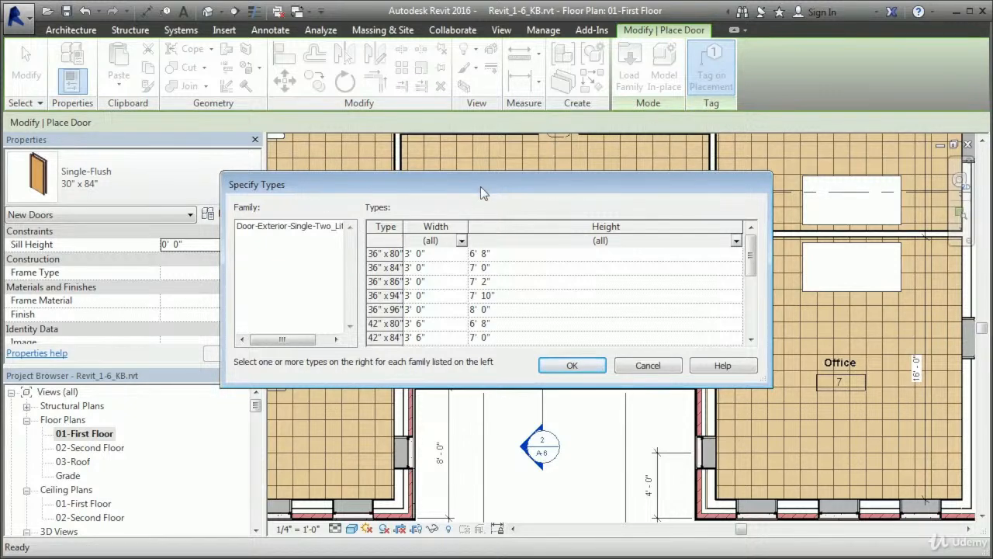
Step: Widen the Type and Width columns and load only the 36" x 84" and 36" x 96" types of the door family
left_click_drag(481, 186, 522, 160)
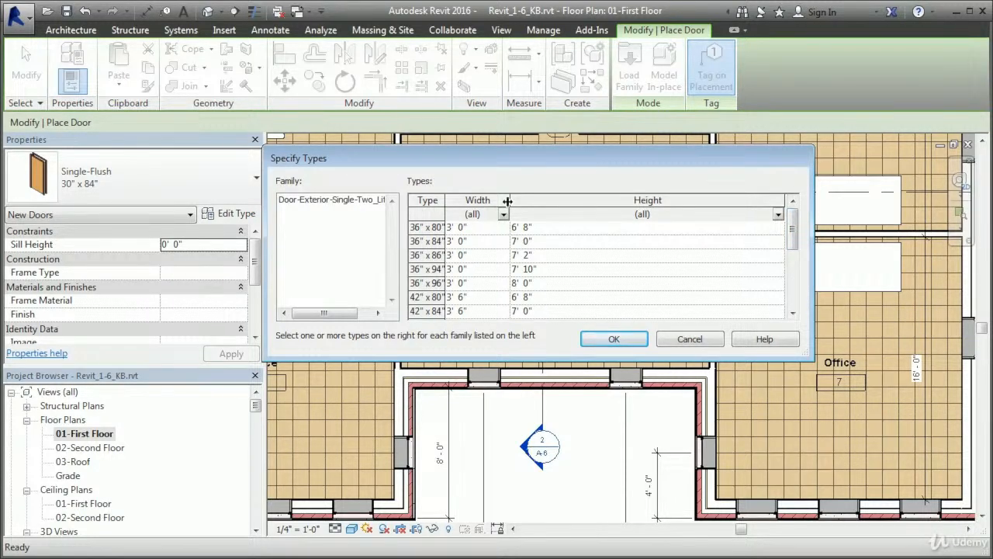
left_click_drag(507, 201, 540, 201)
left_click_drag(447, 201, 484, 202)
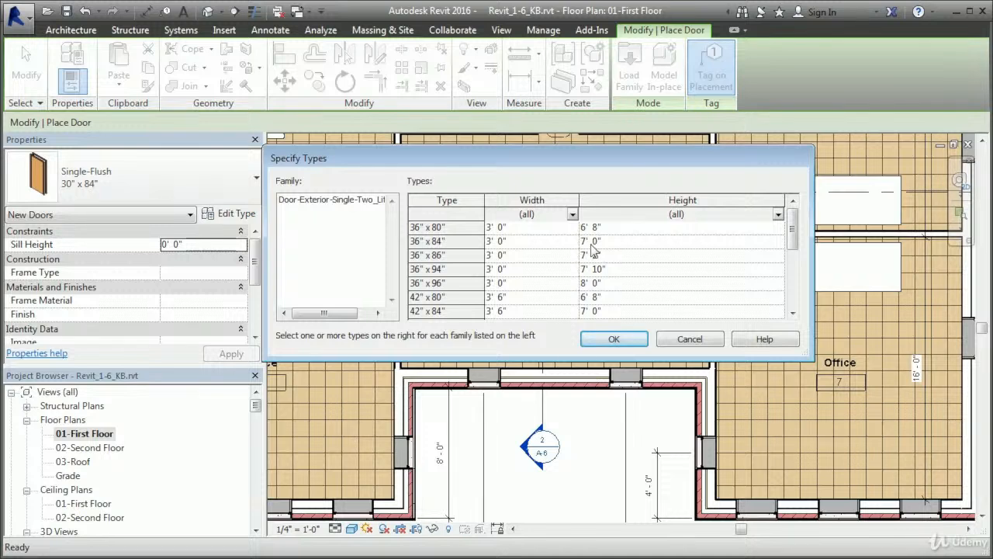
left_click(458, 242)
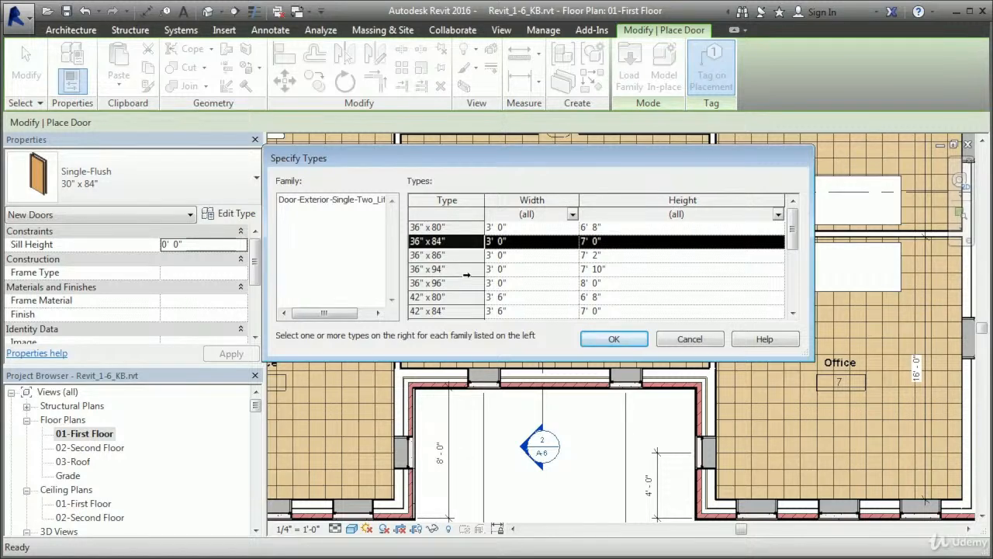
left_click(460, 284, "ctrl")
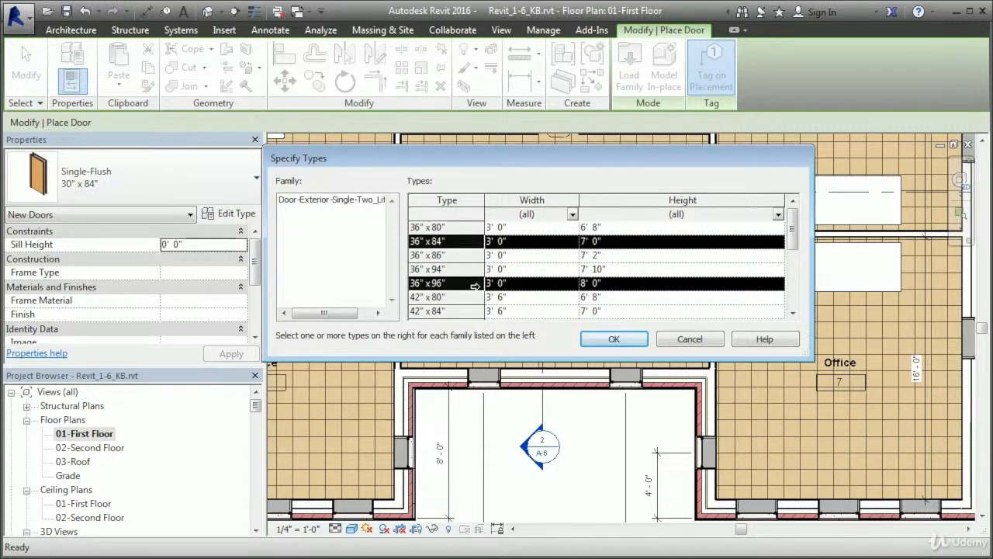
left_click(477, 269, "ctrl")
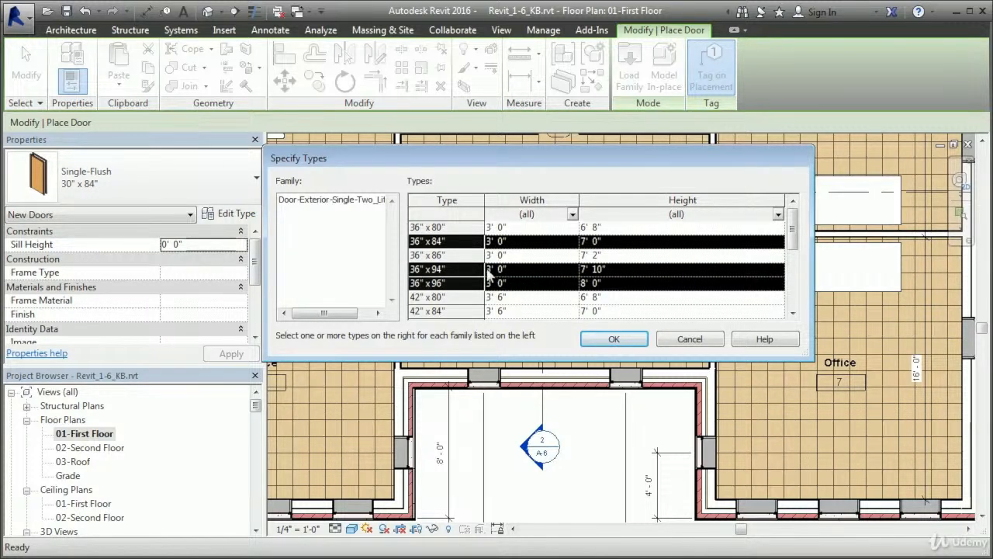
left_click(475, 267, "ctrl")
left_click(475, 268, "ctrl")
left_click(473, 268, "ctrl")
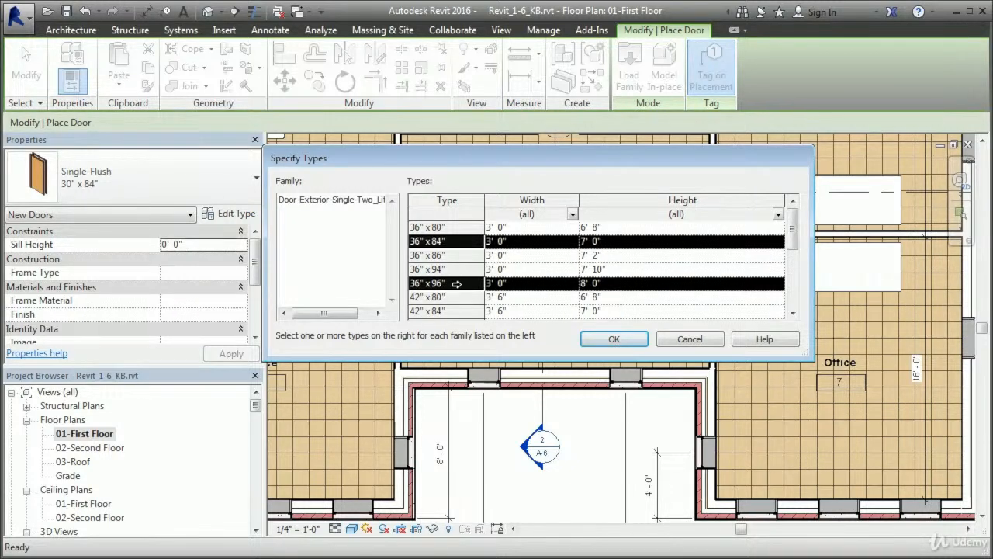
left_click(613, 340)
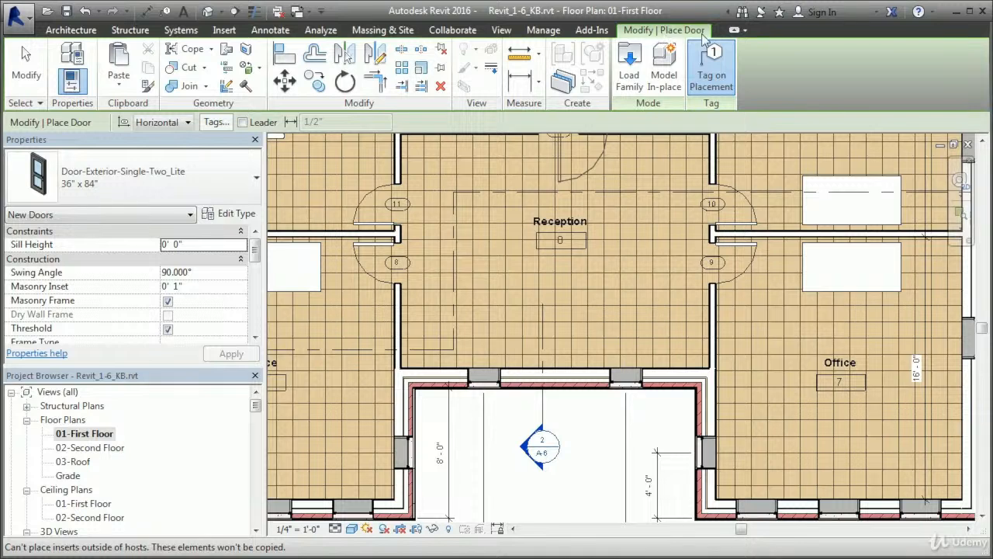
Step: Place the Door-Exterior-Single-Two_Lite 36" x 84" door in the Reception's exterior wall, centred between the two windows, and end door placement
left_click(554, 379)
right_click(599, 439)
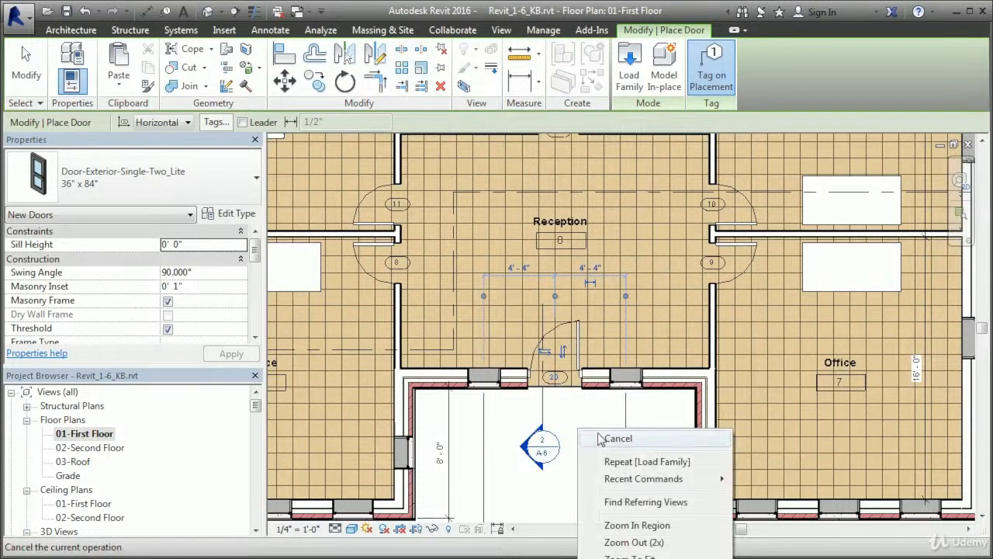
key("Escape")
right_click(599, 440)
left_click(613, 440)
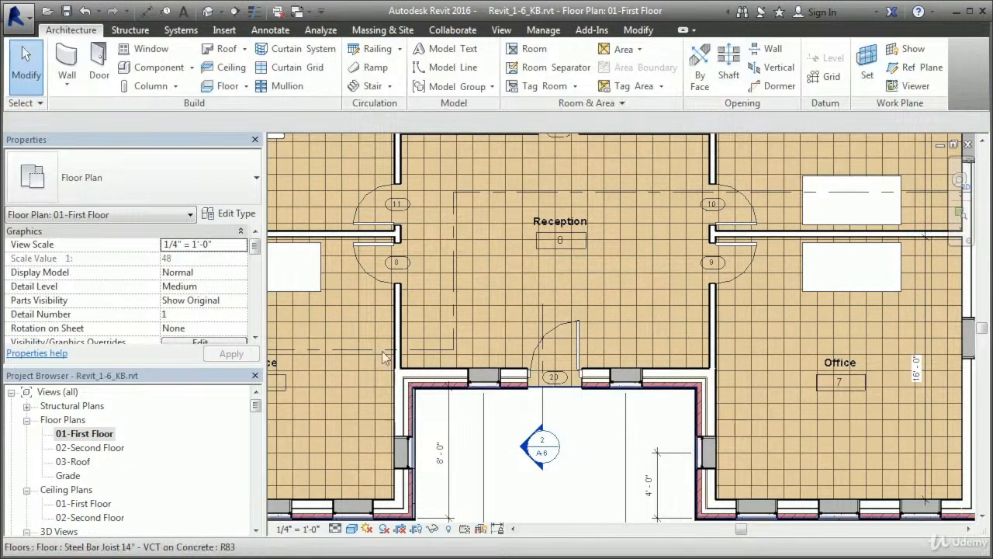
Step: Examine the new entrance door and its surrounding facade in the 3D view
left_click(208, 14)
scroll(638, 370, "up", 5)
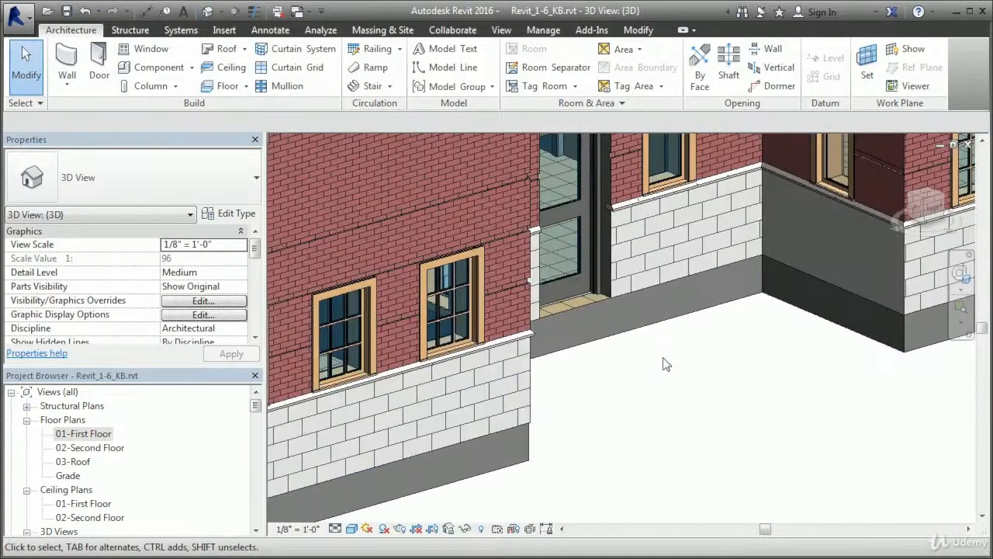
middle_click_drag(664, 358, 653, 500, "shift")
scroll(638, 472, "up", 1)
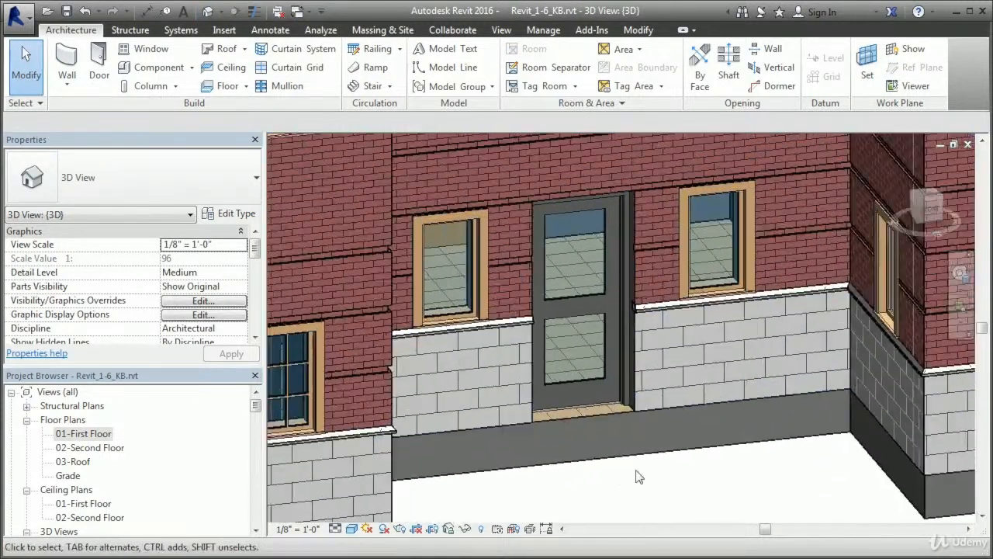
middle_click_drag(713, 468, 764, 482)
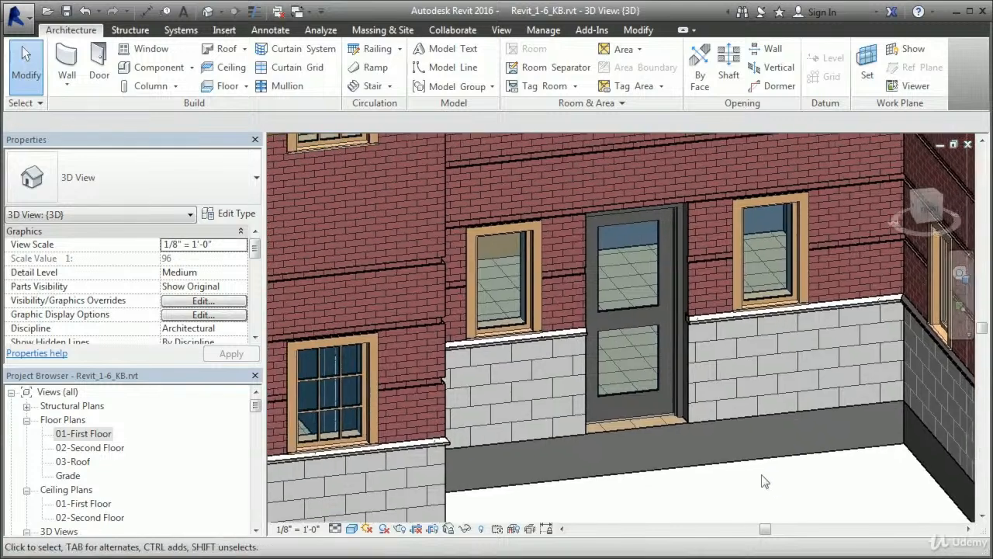
scroll(760, 470, "down", 2)
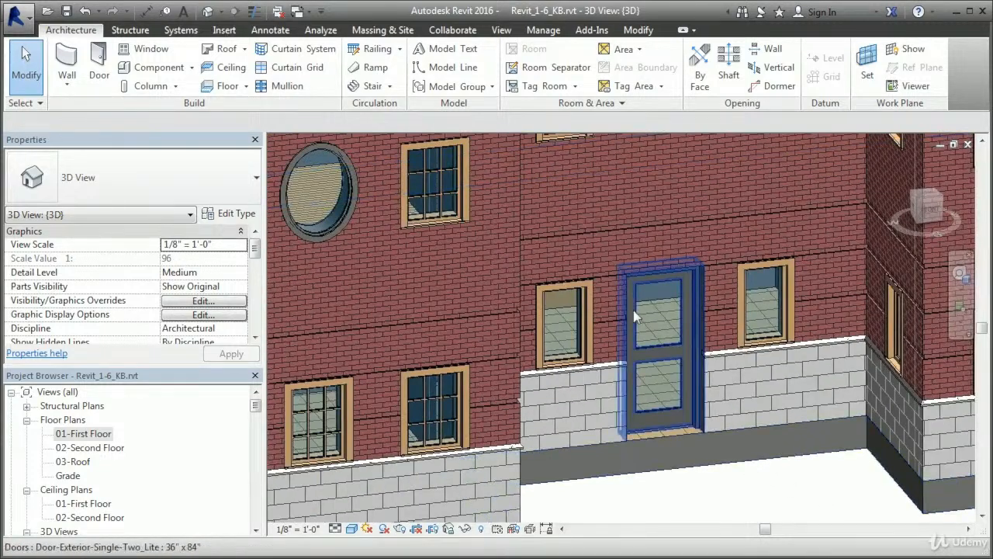
Step: Examine the door types available for the entrance door, including the family and type choices in its type properties
left_click(679, 351)
left_click(776, 492)
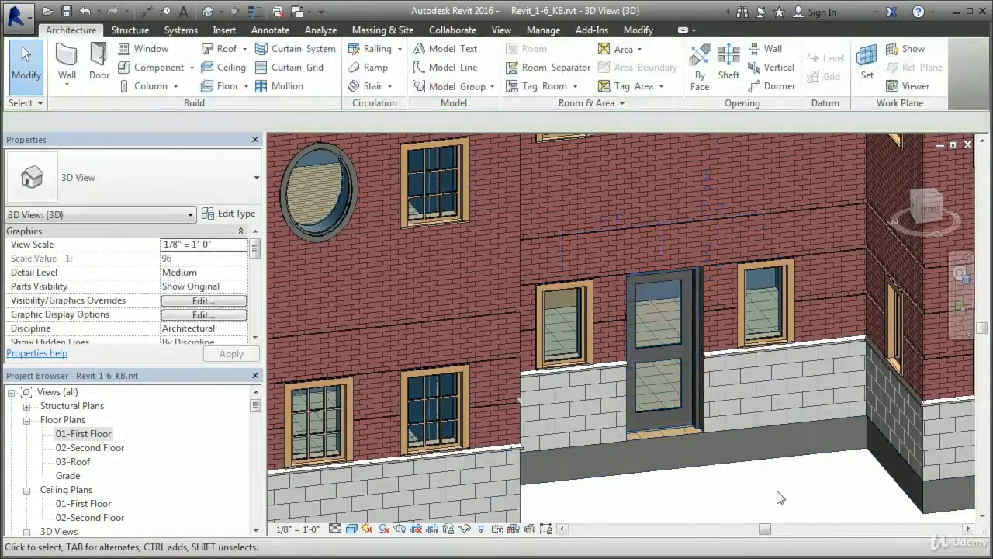
left_click(675, 349)
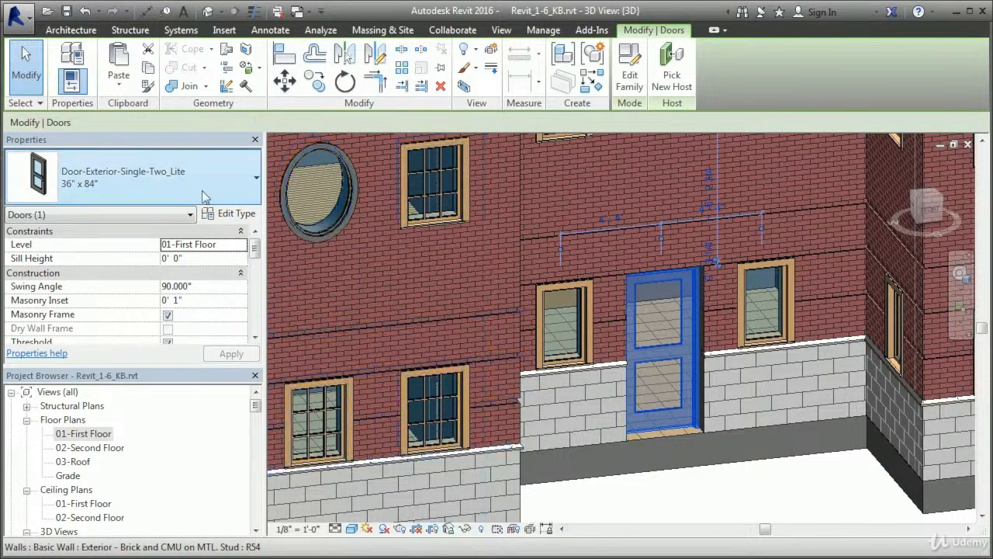
left_click(201, 191)
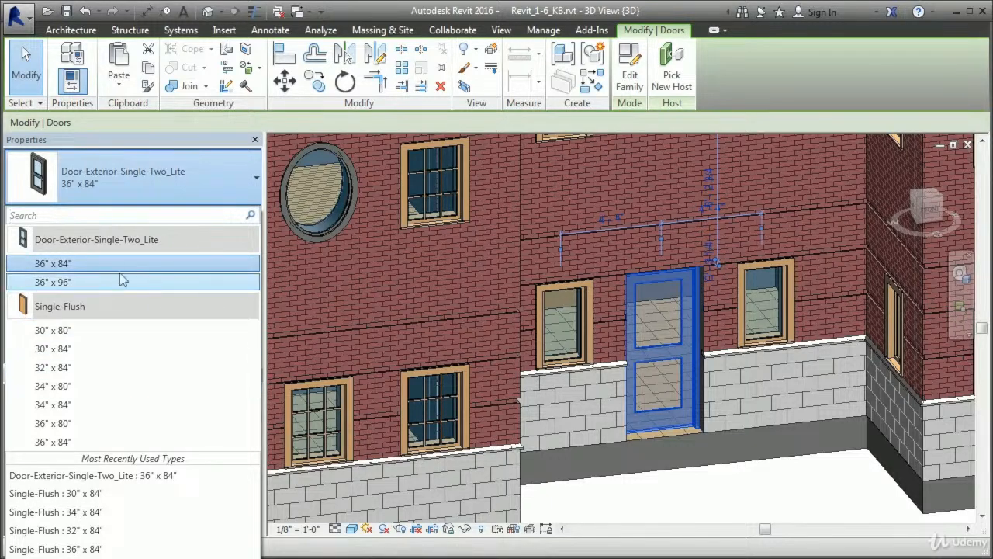
left_click(205, 190)
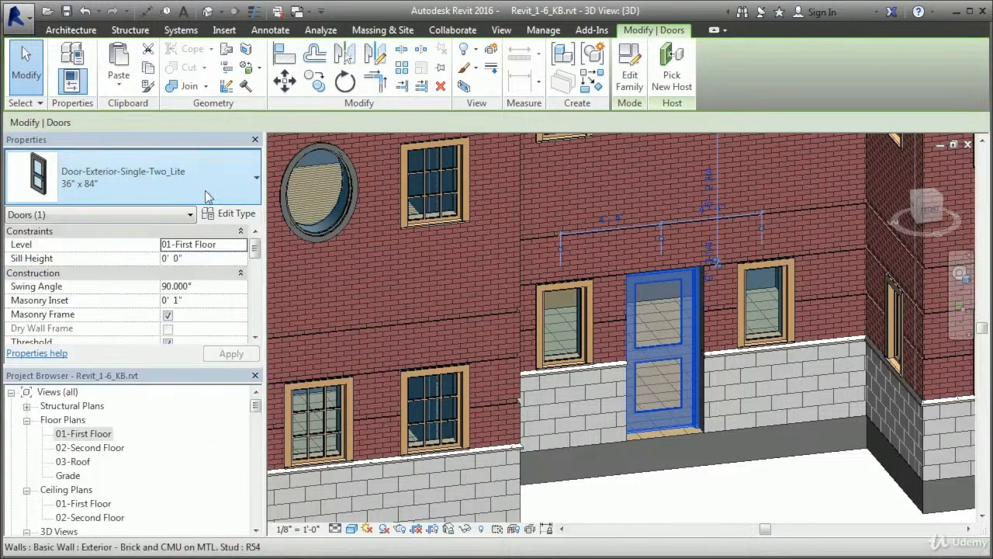
left_click(237, 214)
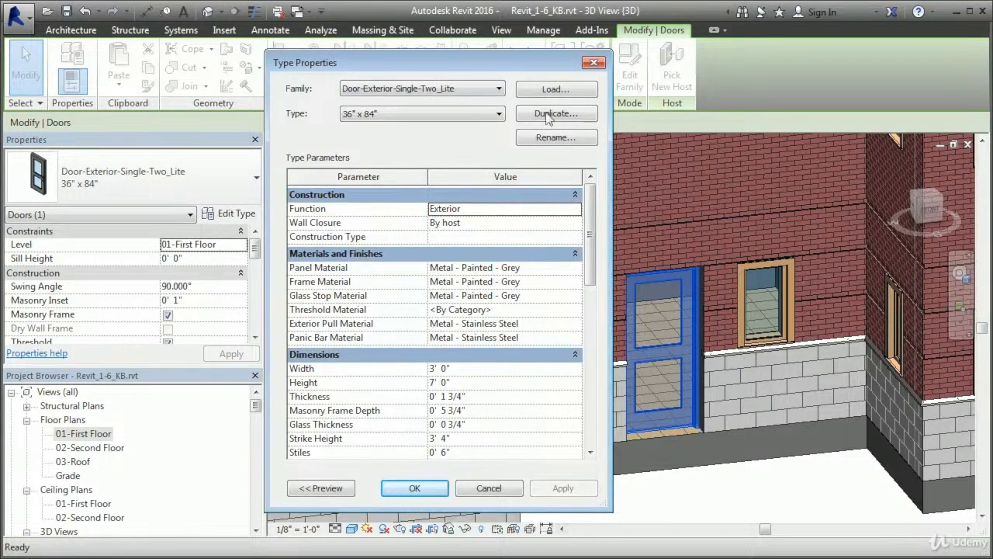
left_click(496, 91)
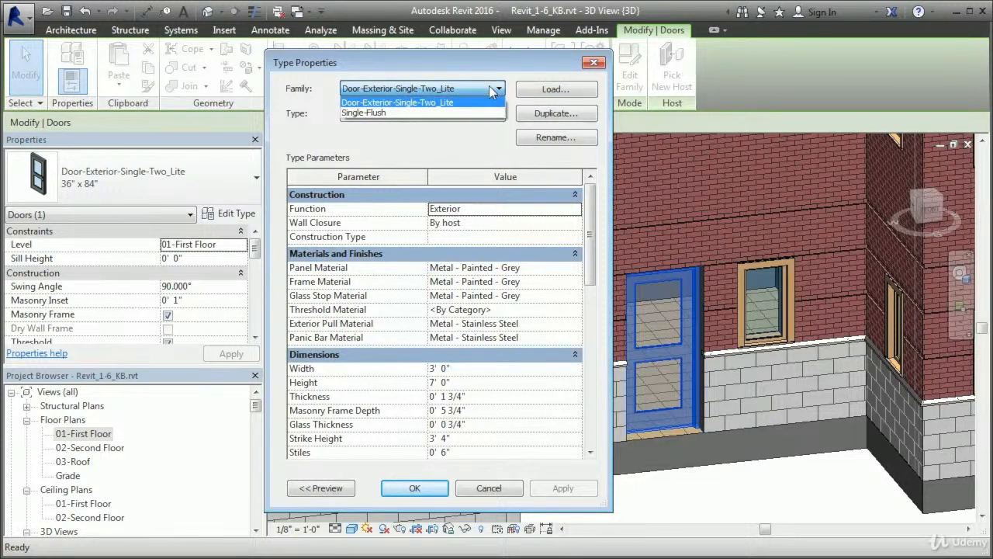
left_click(475, 102)
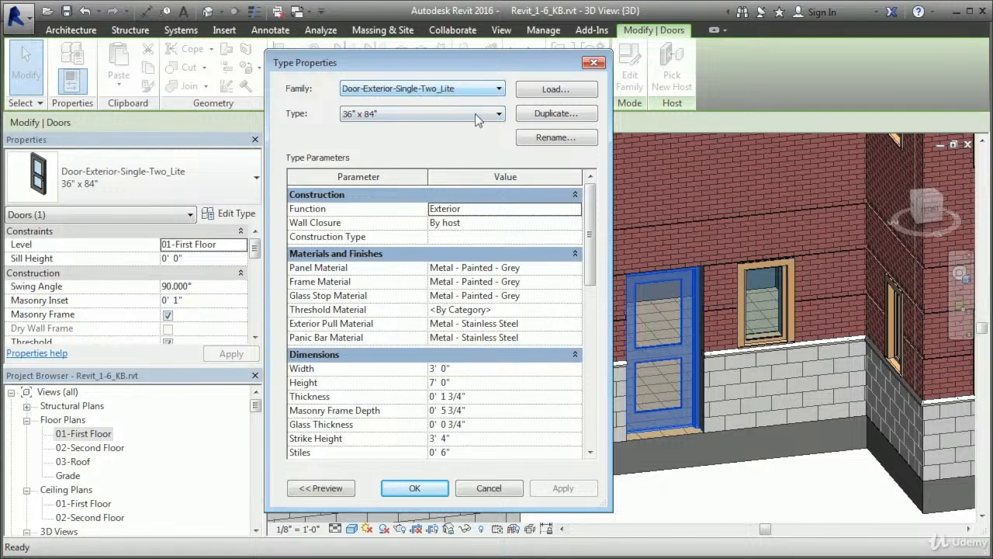
left_click(481, 114)
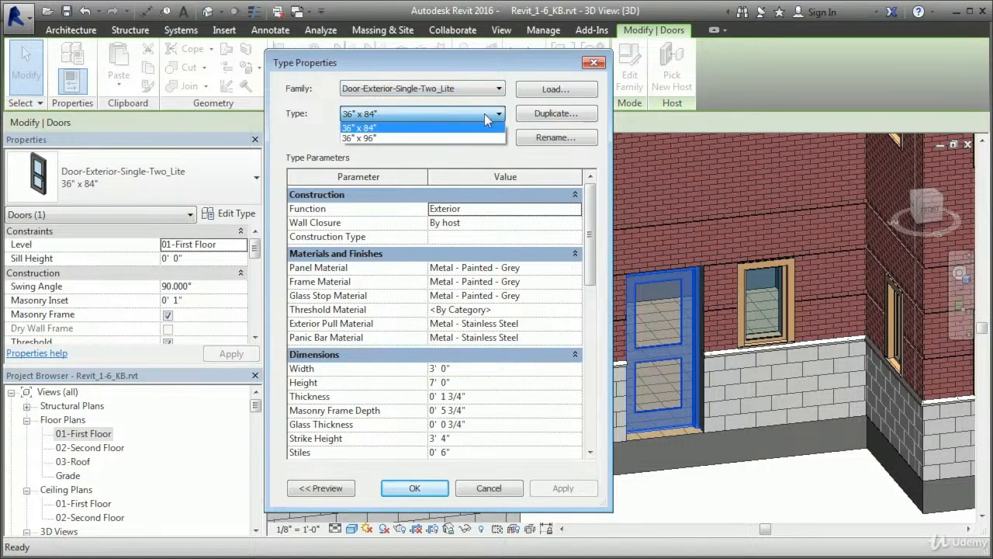
left_click(485, 113)
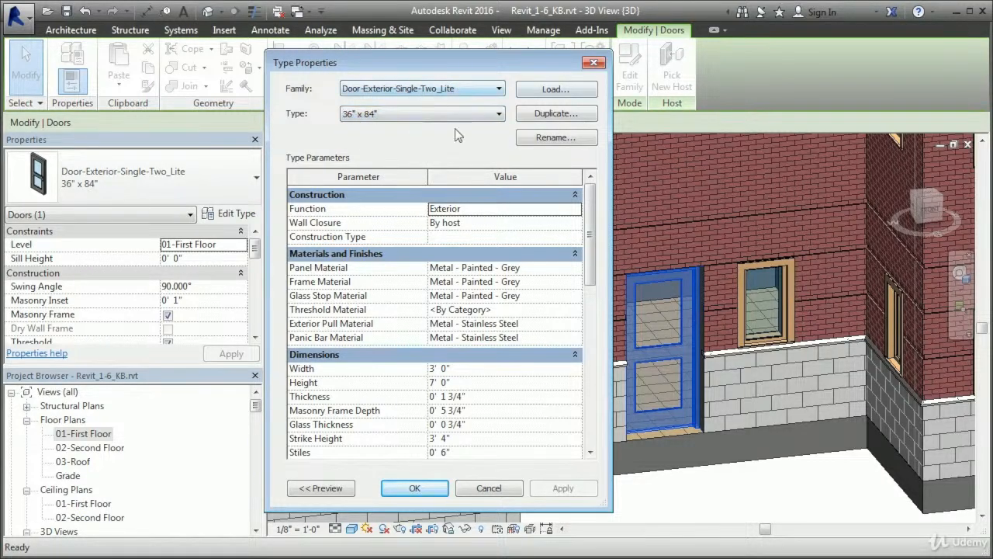
Step: From the door's type properties, choose Door-Passage-Single-Full_Lite.rfa in the library's Doors > Commercial folder for loading
left_click(556, 89)
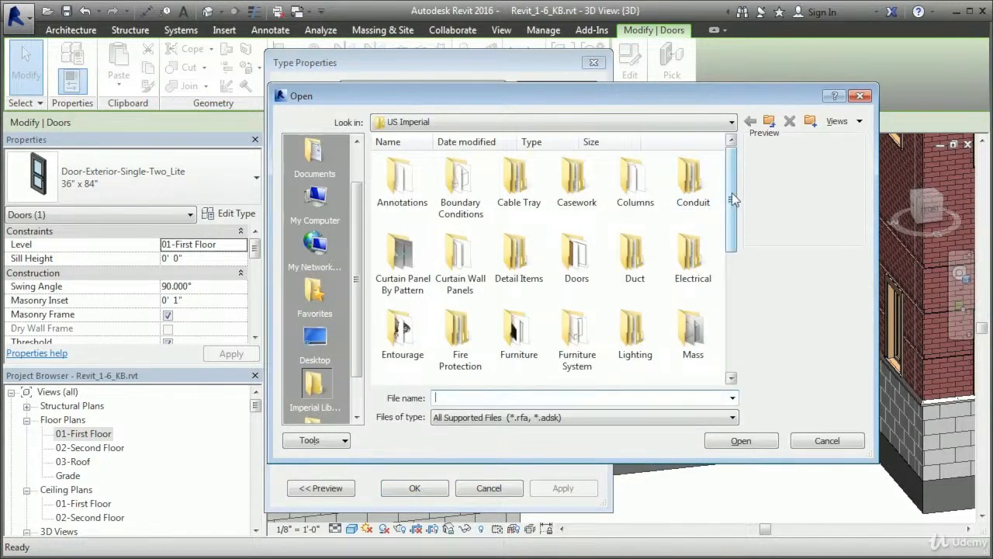
double_click(603, 248)
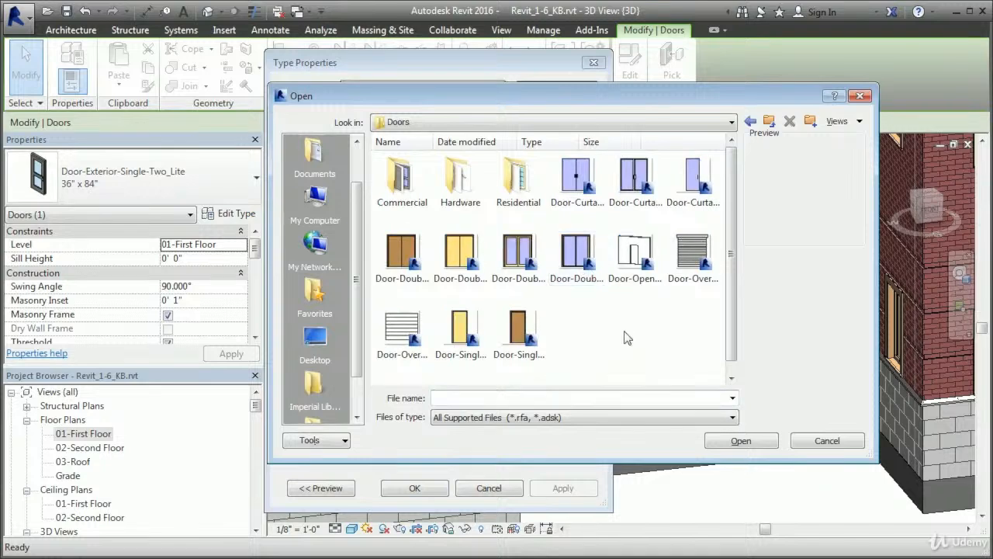
double_click(402, 183)
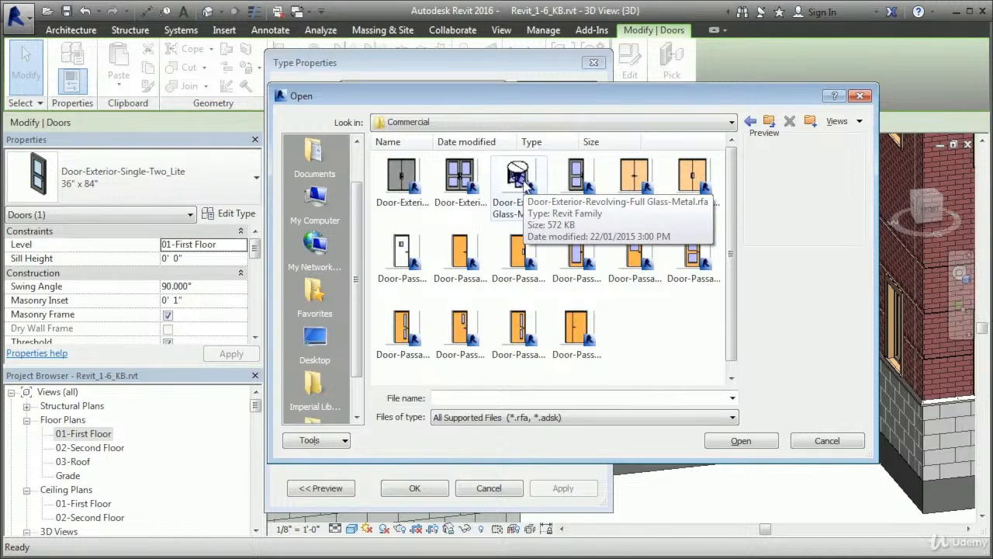
left_click(576, 263)
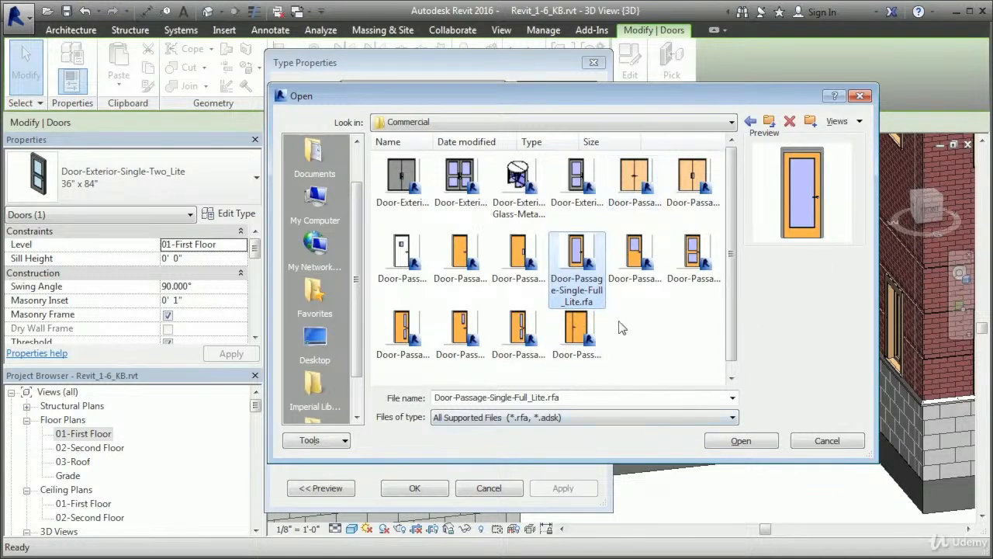
left_click(739, 441)
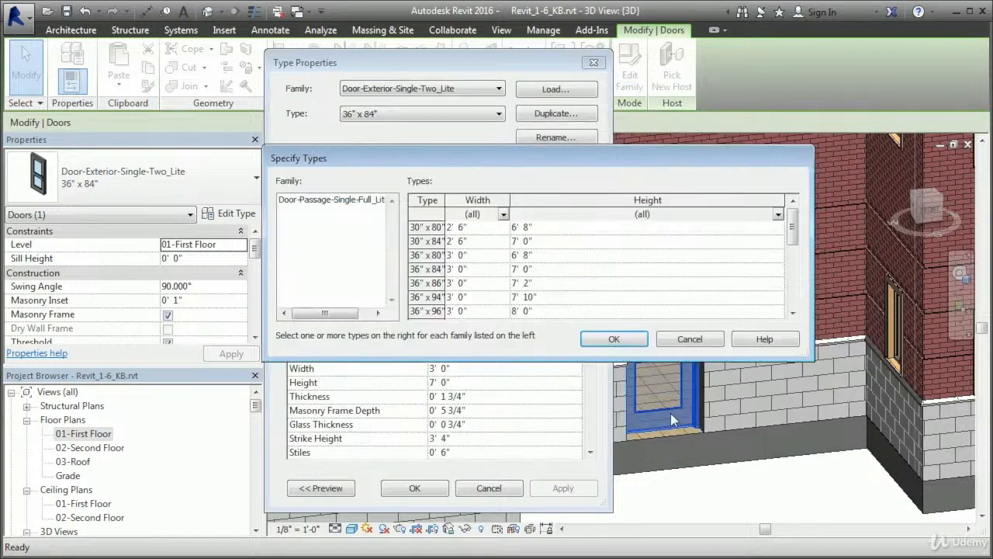
Step: Load only the 36" x 84" type of Door-Passage-Single-Full_Lite, apply it to the entrance door and deselect the door
left_click(437, 255)
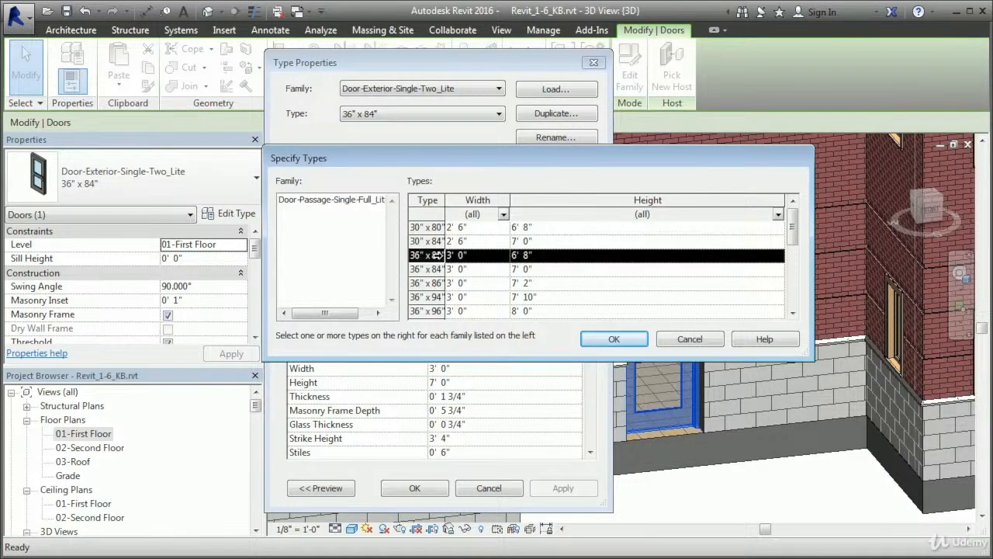
left_click(438, 269)
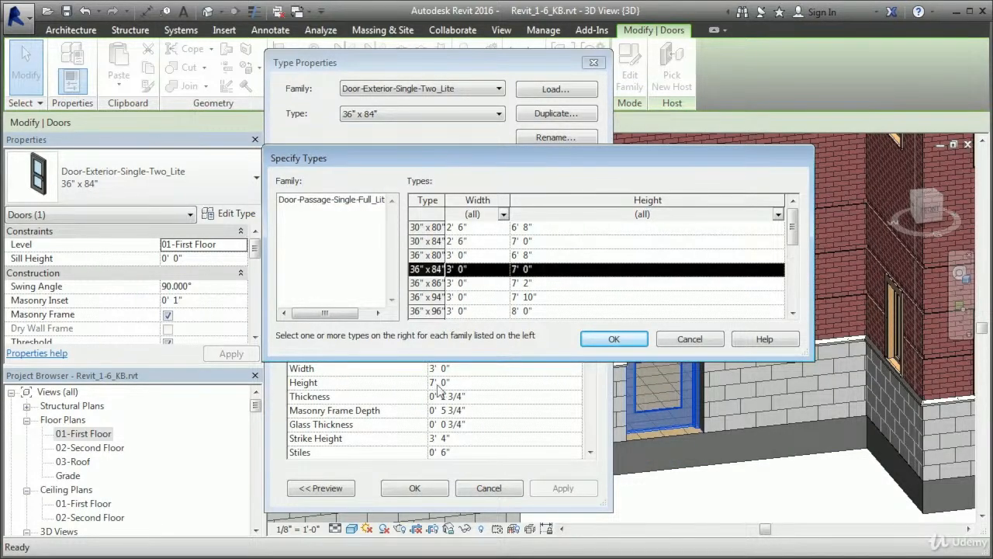
left_click(613, 340)
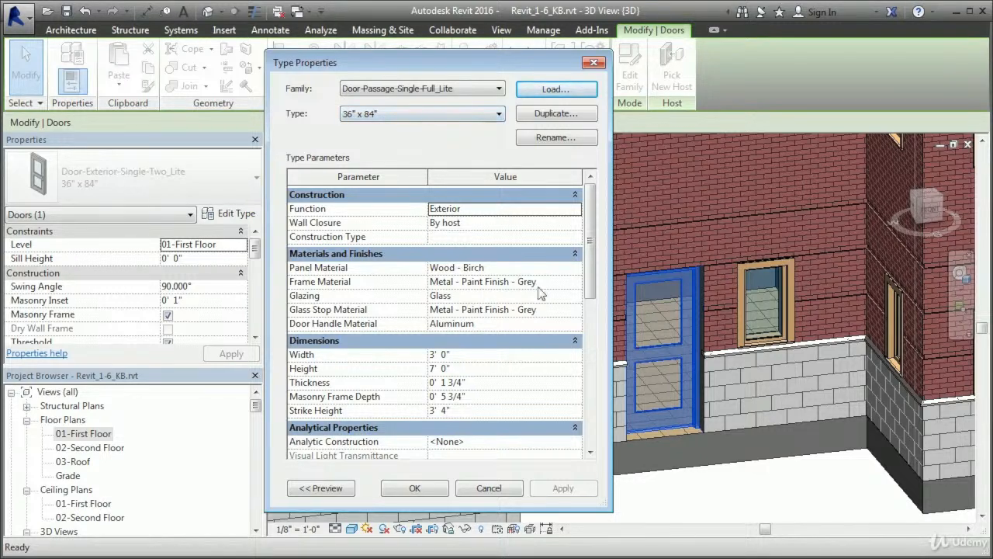
left_click(415, 488)
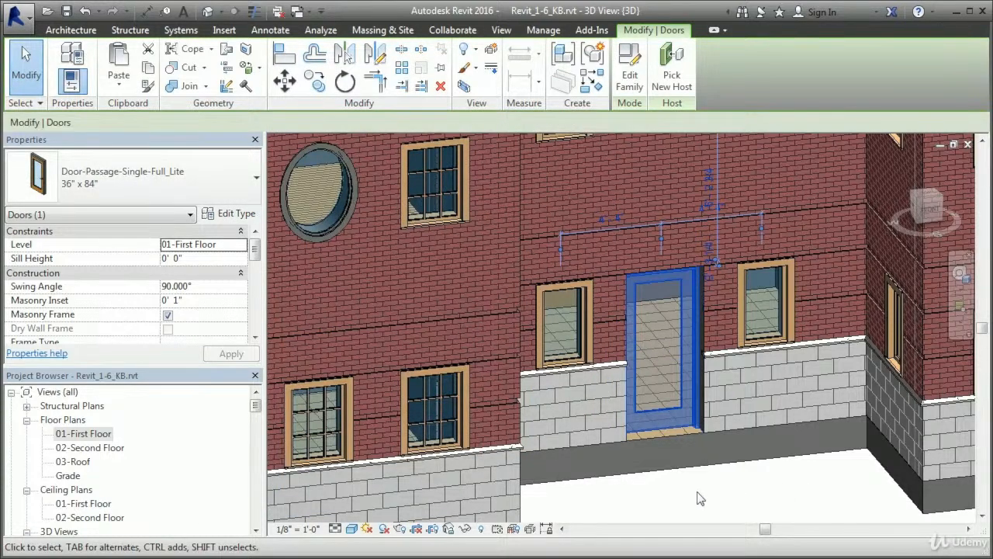
left_click(697, 498)
Step: Inspect the full-lite entrance door up close and within the surrounding facade in the 3D view
scroll(747, 515, "up", 3)
middle_click_drag(743, 455, 757, 522)
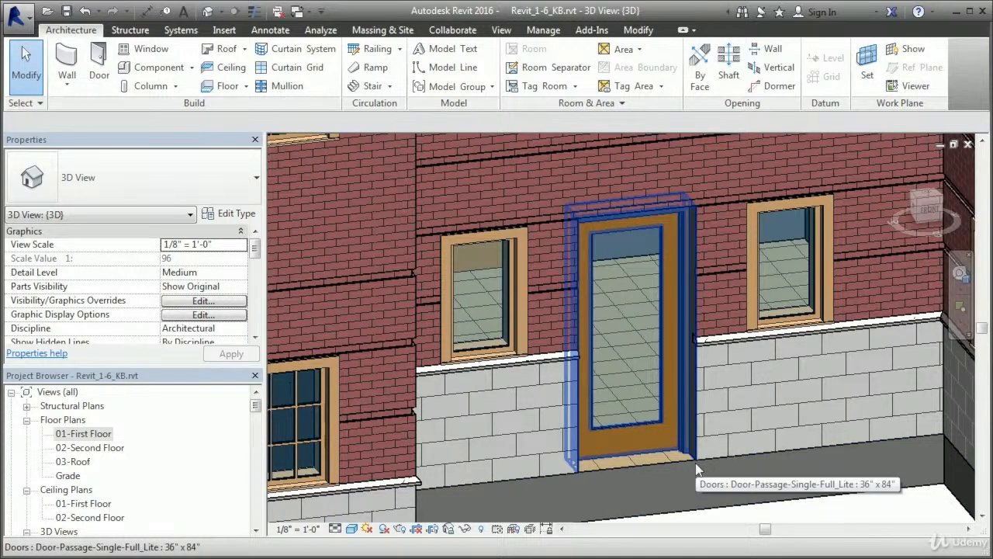
scroll(644, 465, "down", 3)
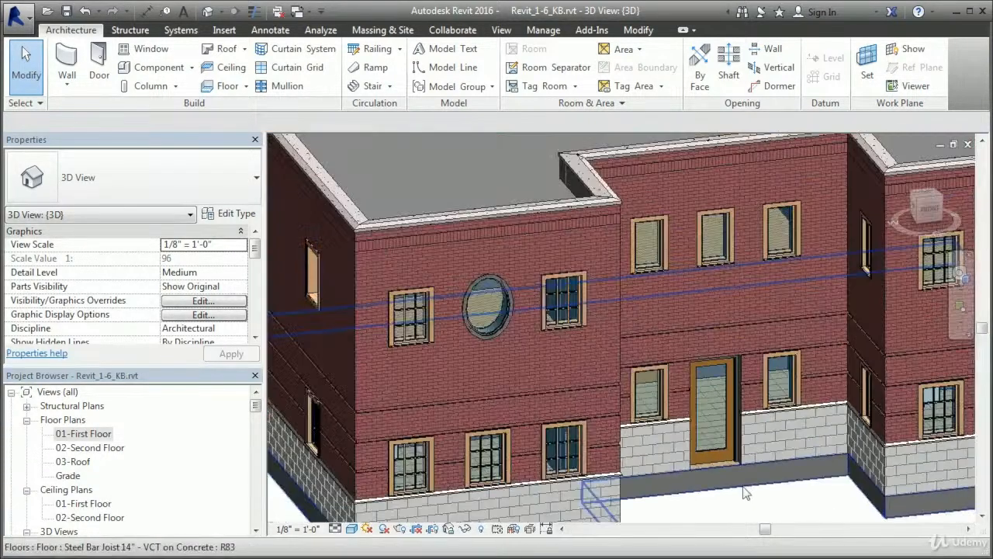
middle_click_drag(643, 485, 743, 478)
scroll(682, 427, "down", 1)
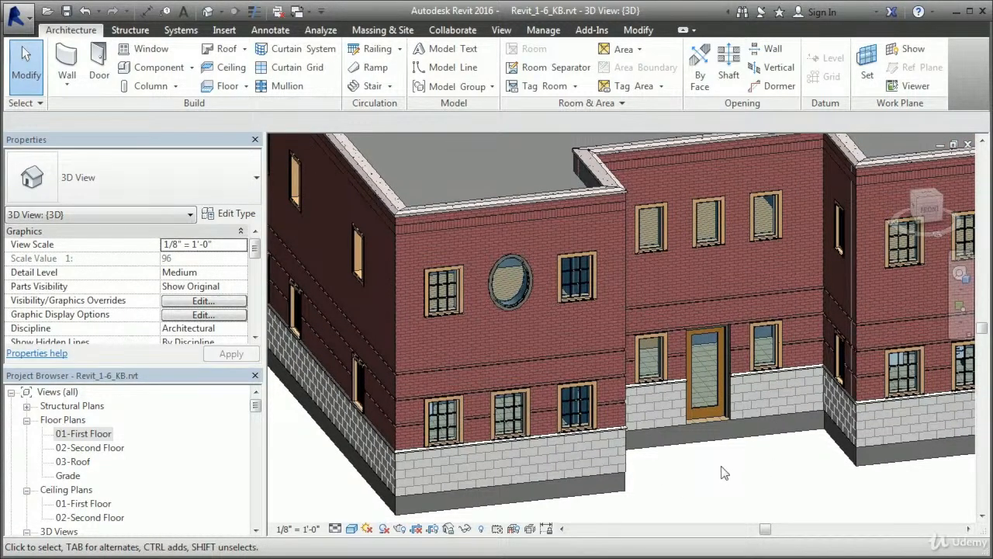
Step: Open the 01-First Floor plan and bring Office 103 into view
double_click(93, 434)
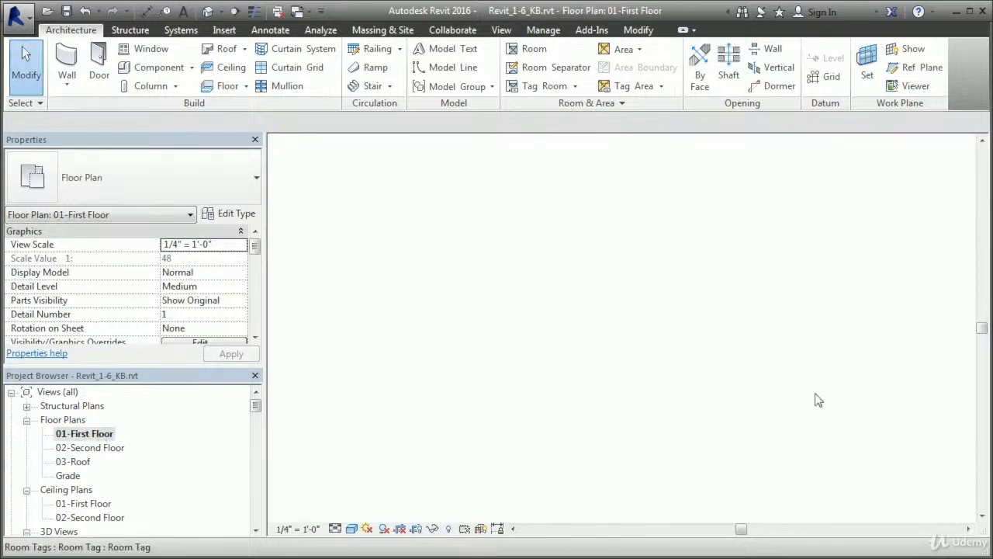
scroll(686, 367, "down", 3)
scroll(626, 340, "up", 3)
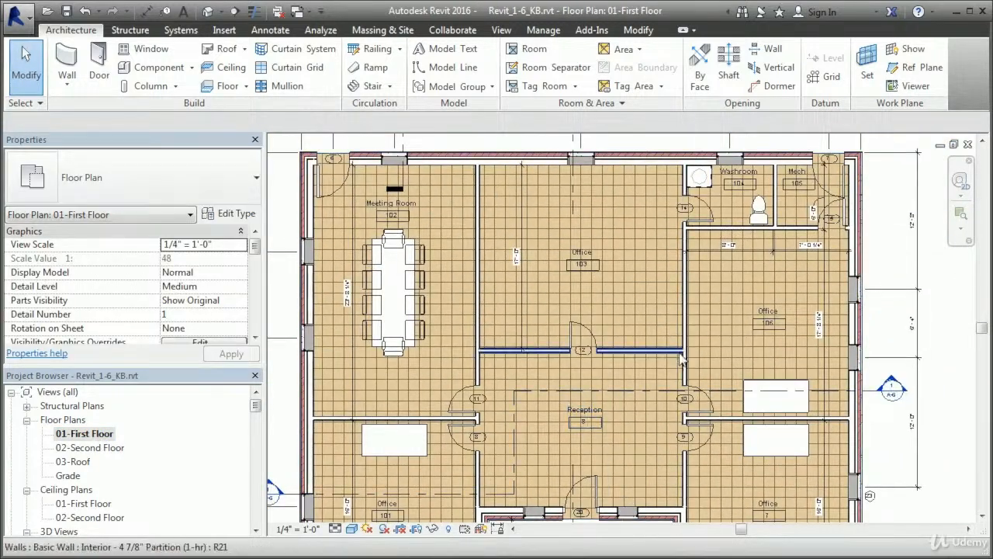
middle_click_drag(628, 274, 595, 434)
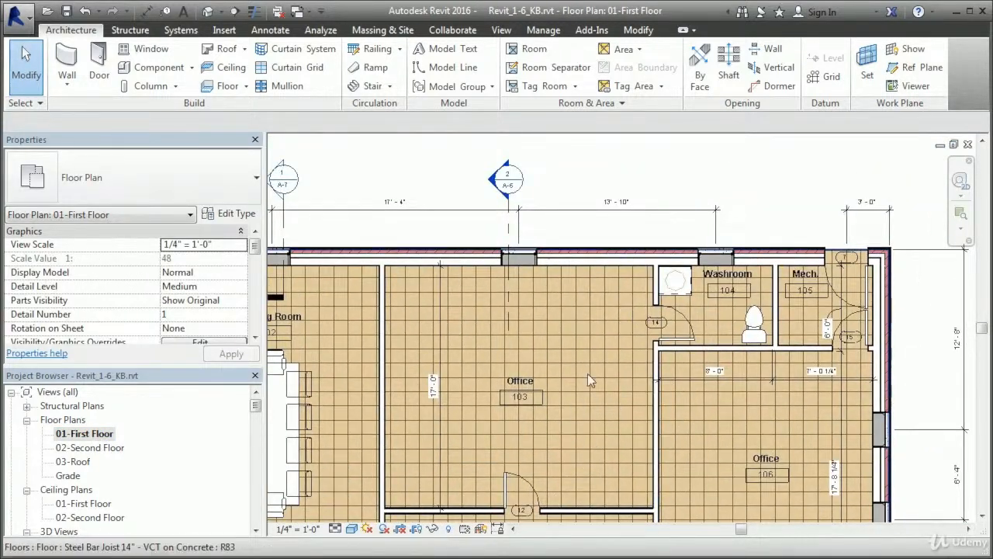
middle_click_drag(584, 394, 591, 351)
scroll(589, 350, "up", 1)
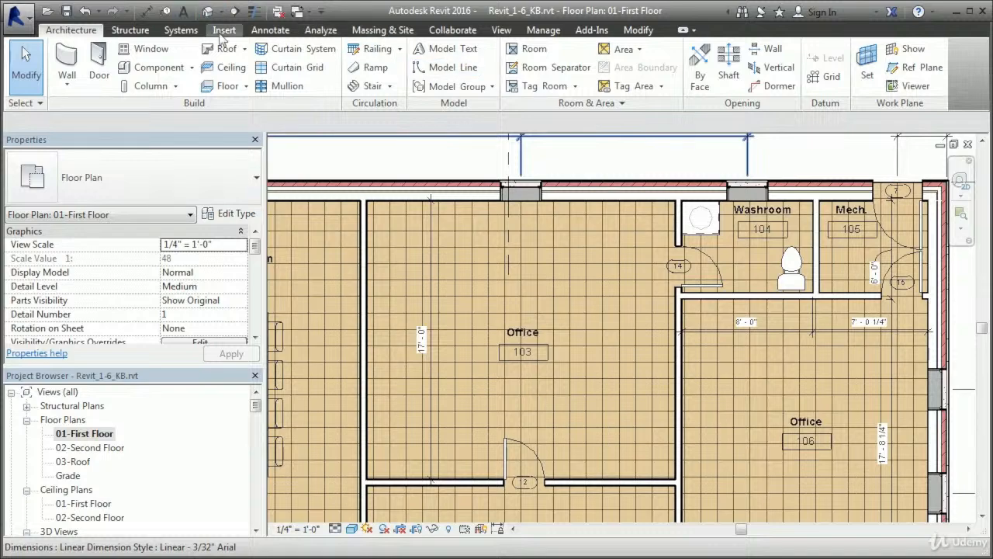
Step: Start placing a component and load Chair-Executive.rfa from the library's Furniture > Seating folder
left_click(164, 67)
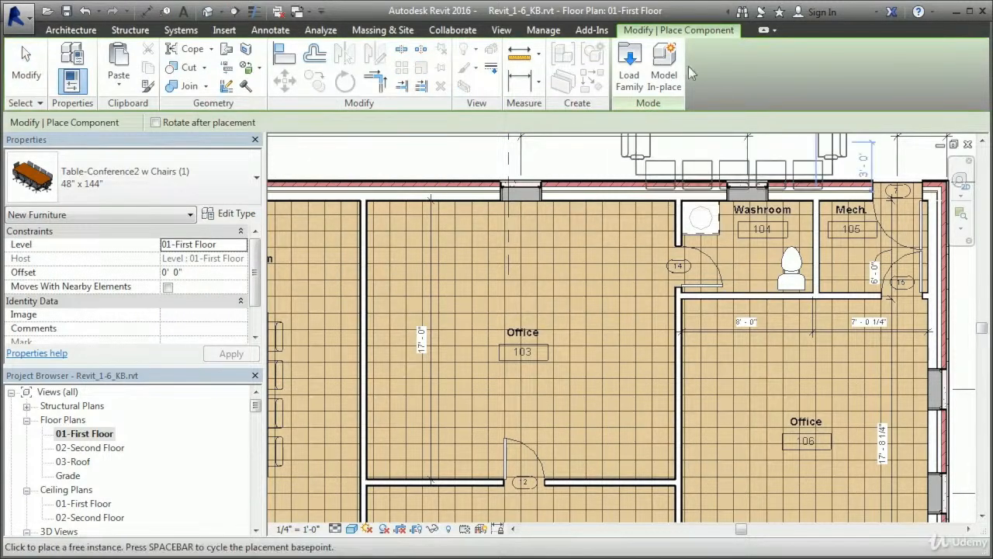
left_click(629, 68)
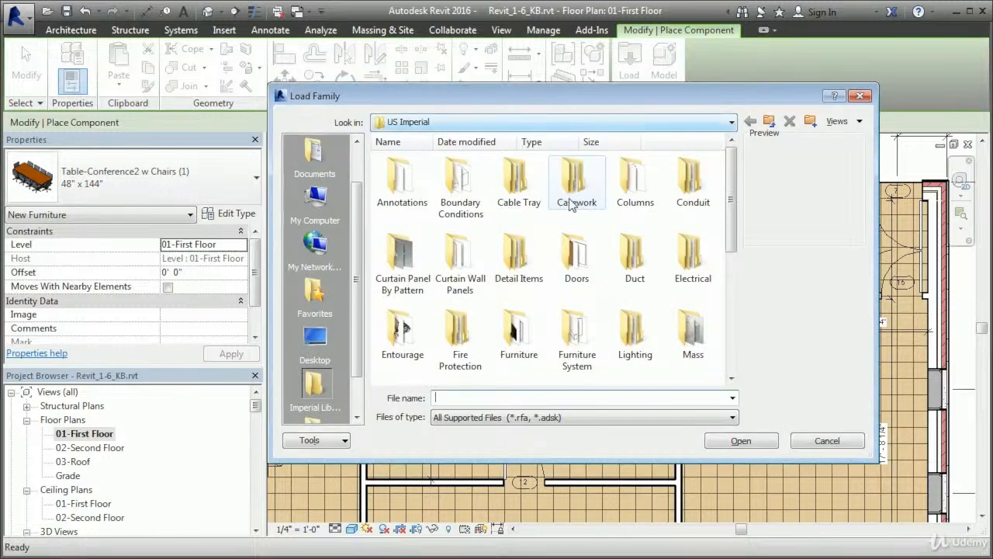
left_click_drag(734, 238, 734, 274)
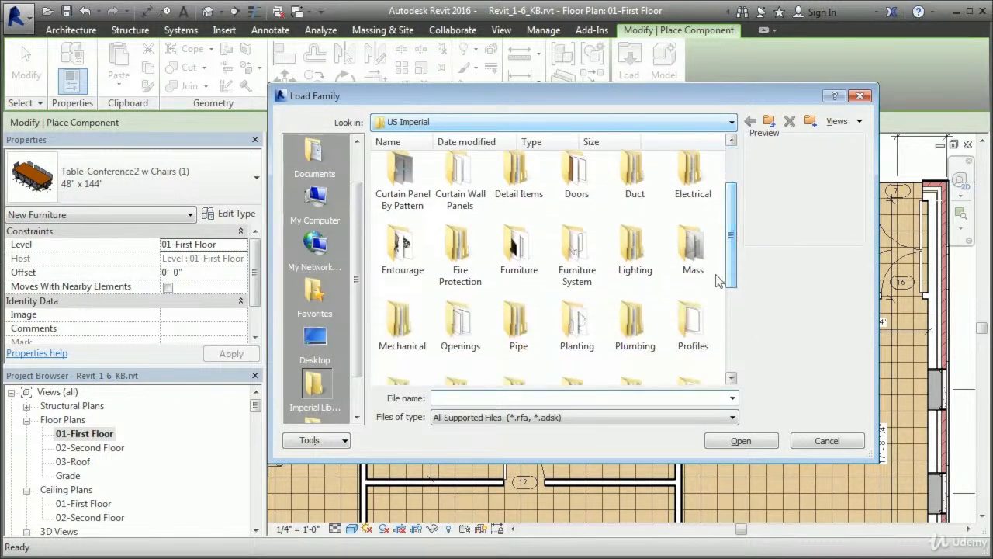
double_click(518, 252)
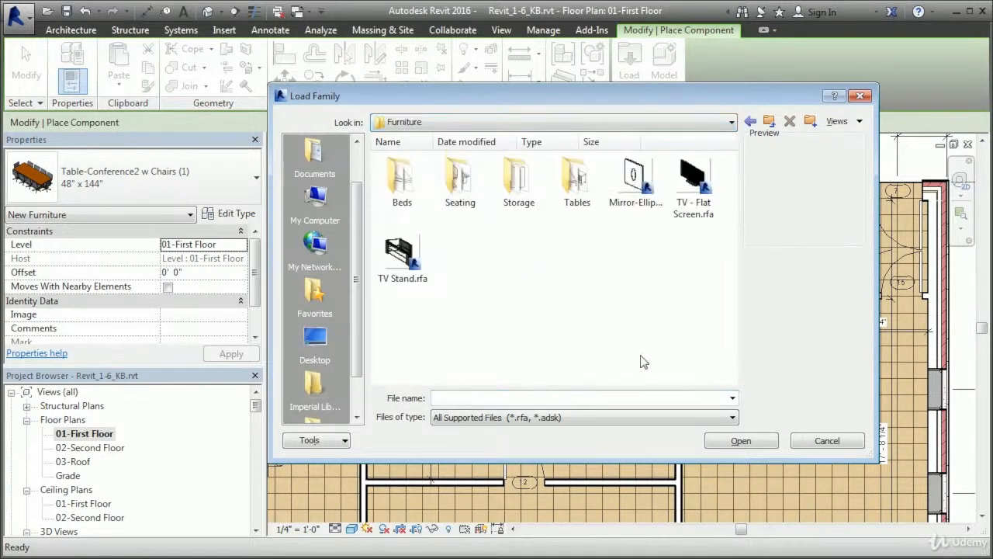
double_click(461, 179)
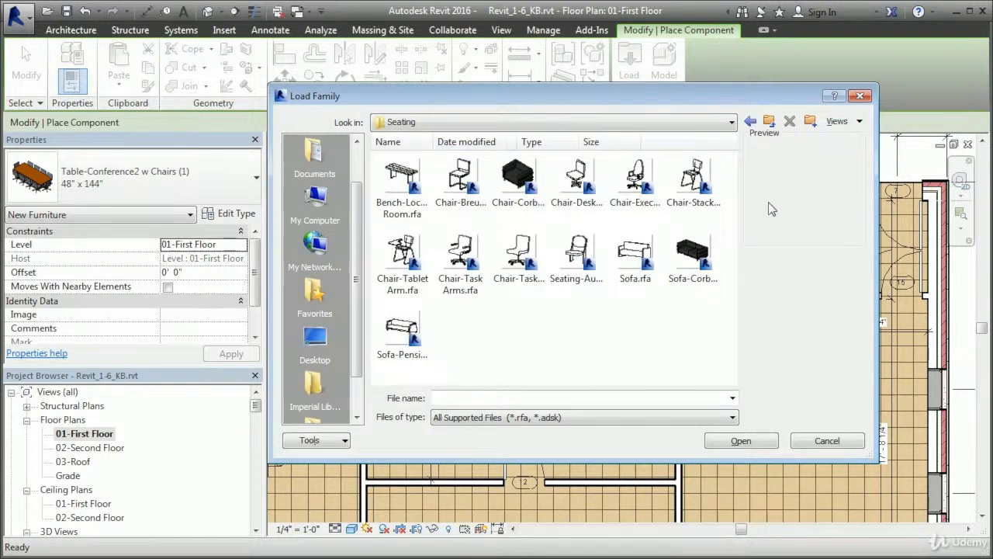
left_click(403, 194)
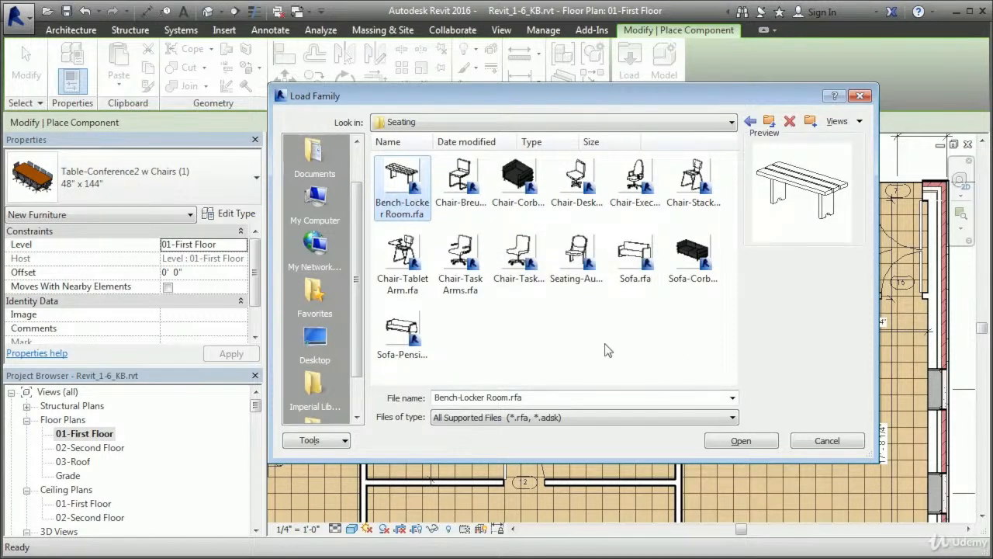
left_click(630, 190)
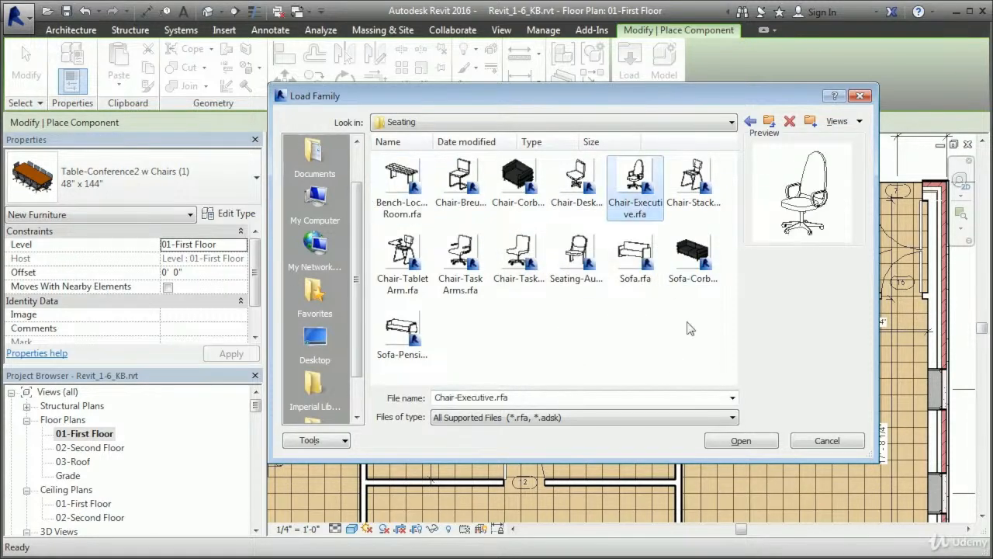
left_click(741, 441)
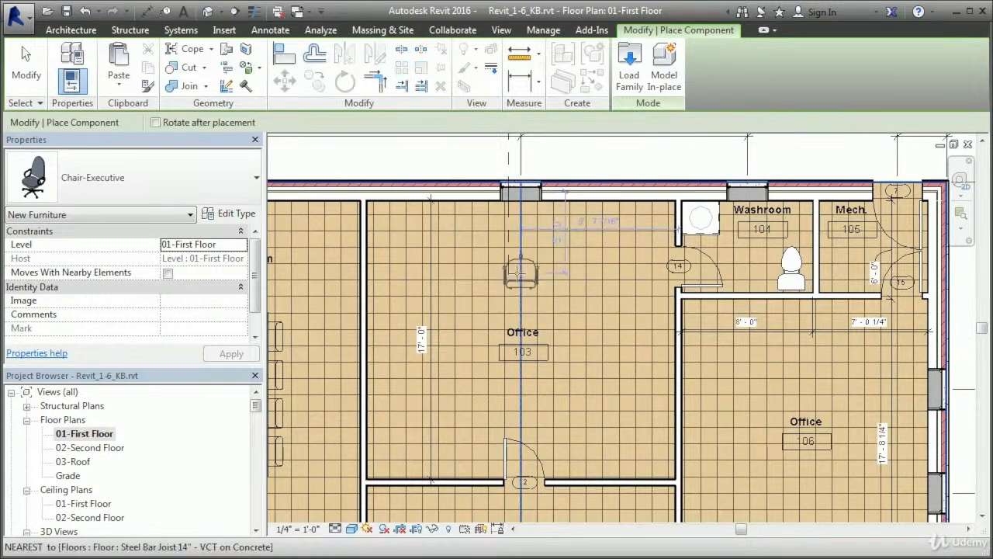
Step: Place one Chair-Executive in Office 103, about 3'-7" from the Meeting Room wall, and end component placement
middle_click_drag(417, 340, 517, 397)
left_click(492, 314)
right_click(512, 324)
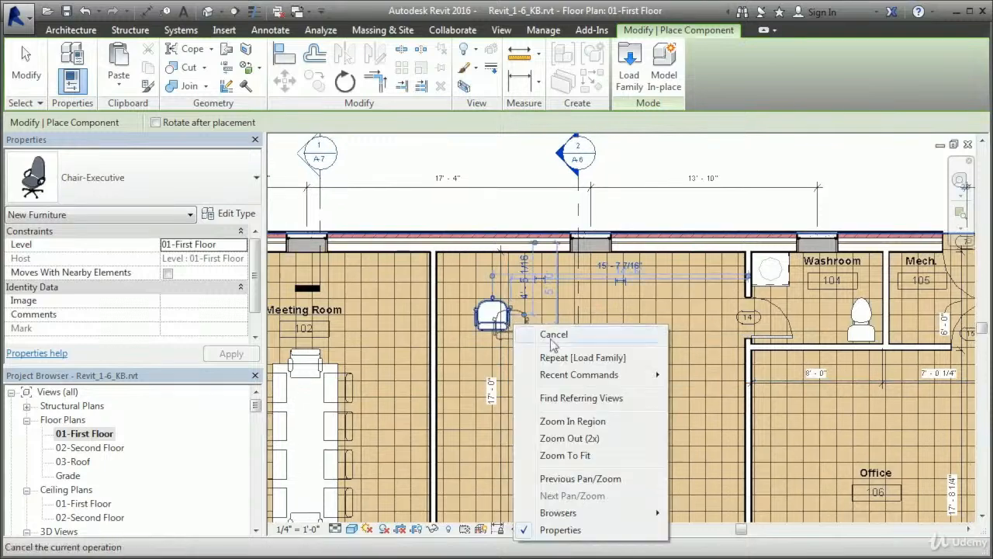
left_click(552, 336)
right_click(558, 339)
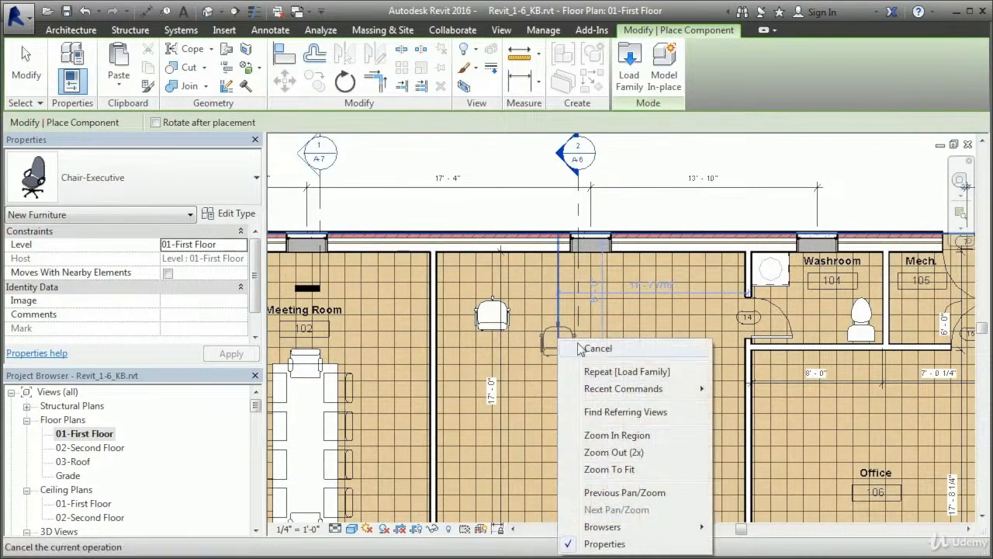
left_click(578, 348)
Step: Rotate the executive chair in Office 103 by 180 degrees and deselect it
scroll(525, 311, "up", 5)
middle_click_drag(525, 302, 652, 322)
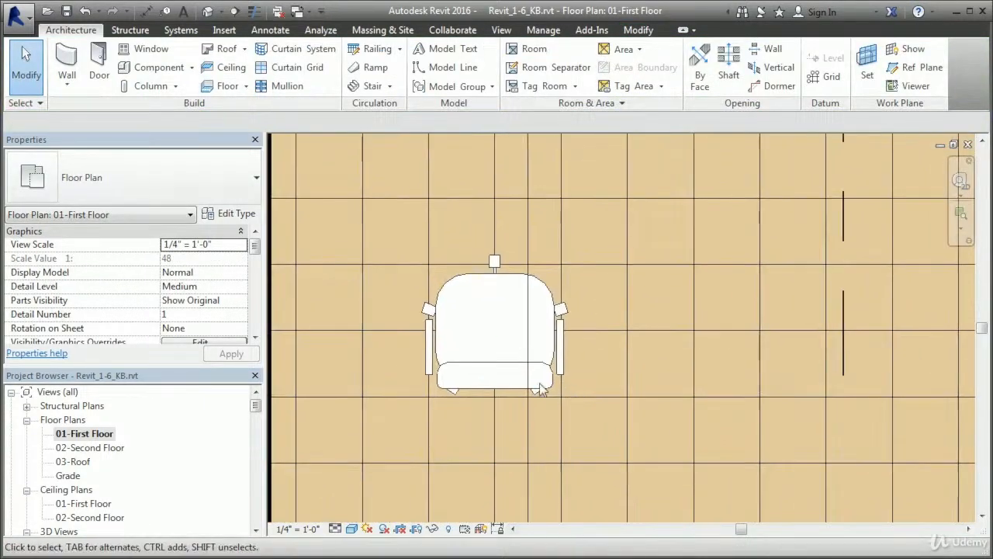
left_click(507, 373)
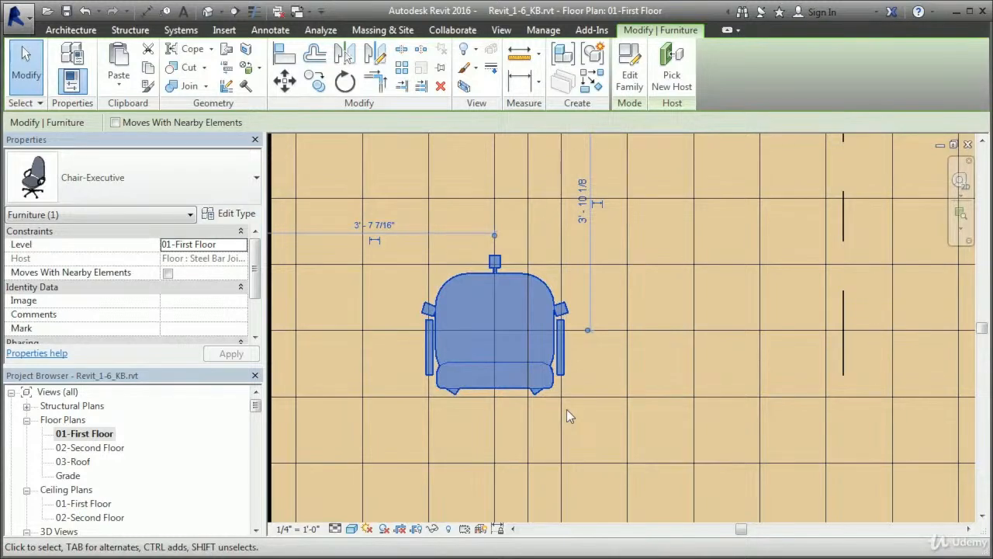
key("space")
key("space")
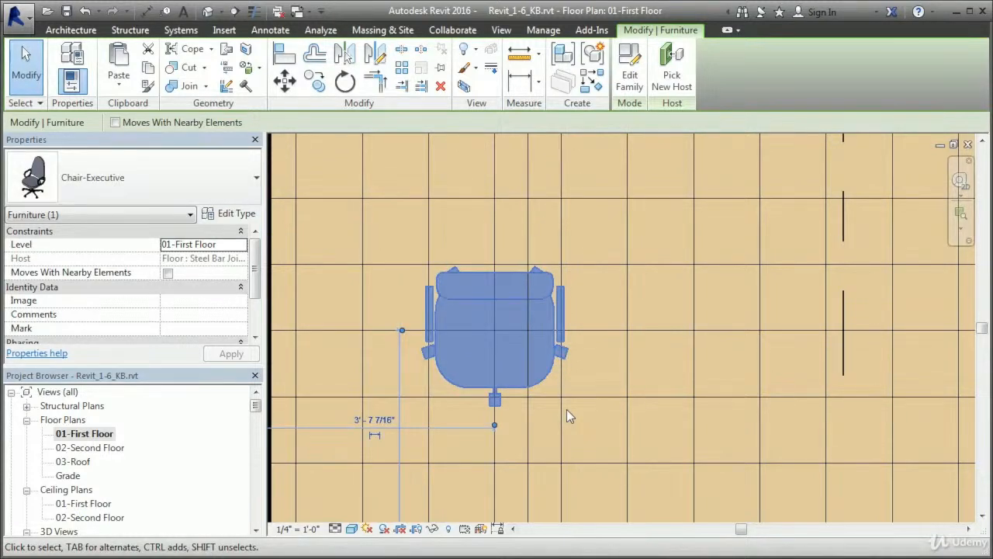
left_click(583, 420)
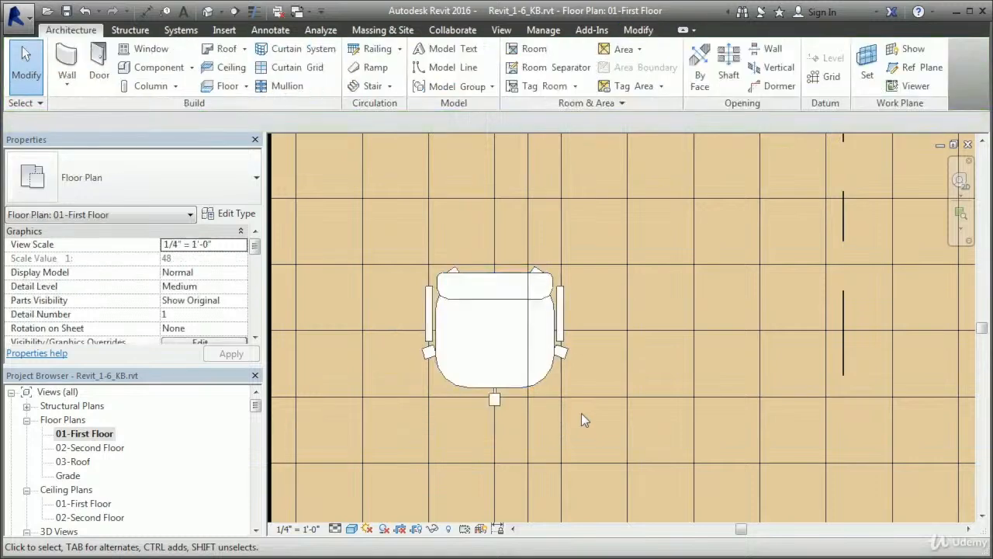
Step: Move the executive chair out of Office 103 to the empty area west of the building and deselect it
scroll(534, 381, "down", 2)
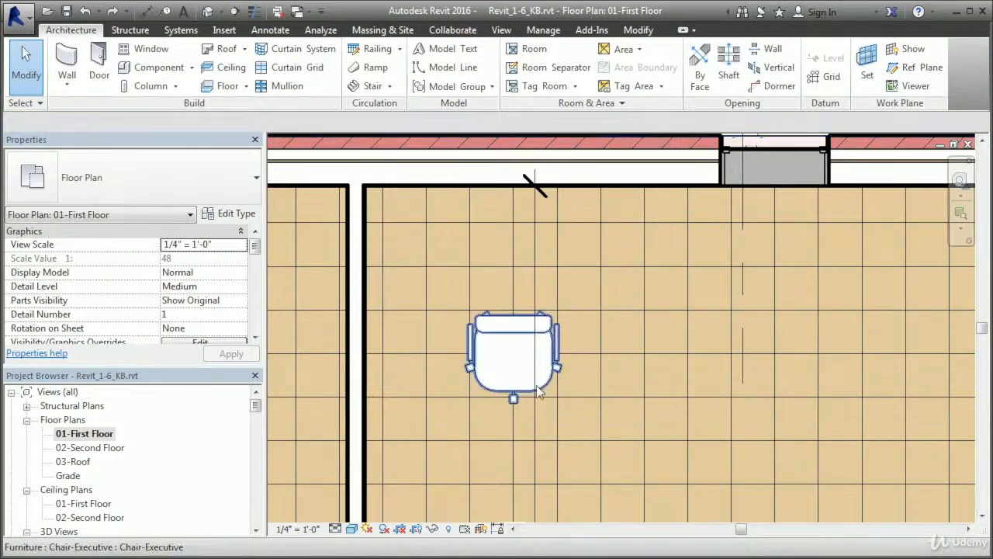
left_click(546, 390)
scroll(529, 395, "down", 2)
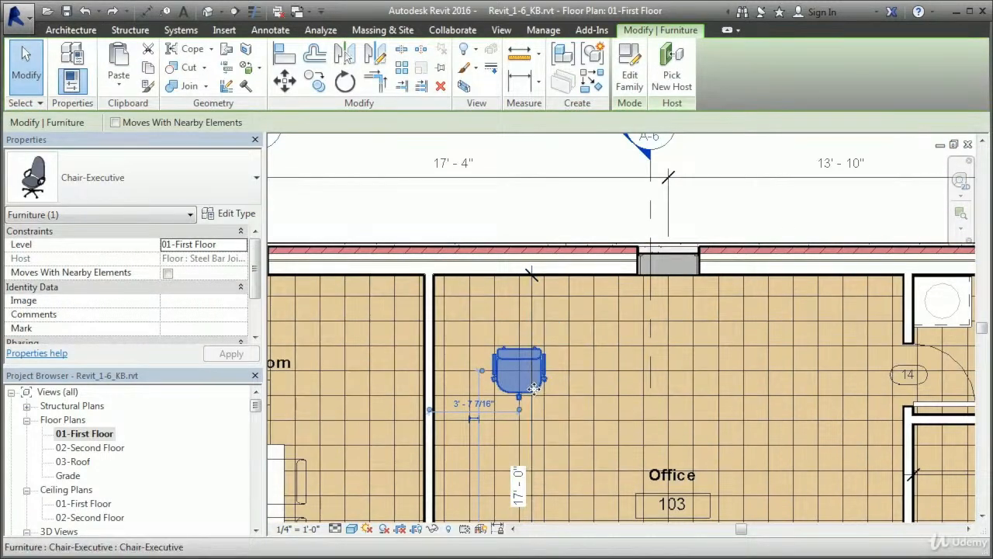
left_click_drag(535, 387, 575, 239)
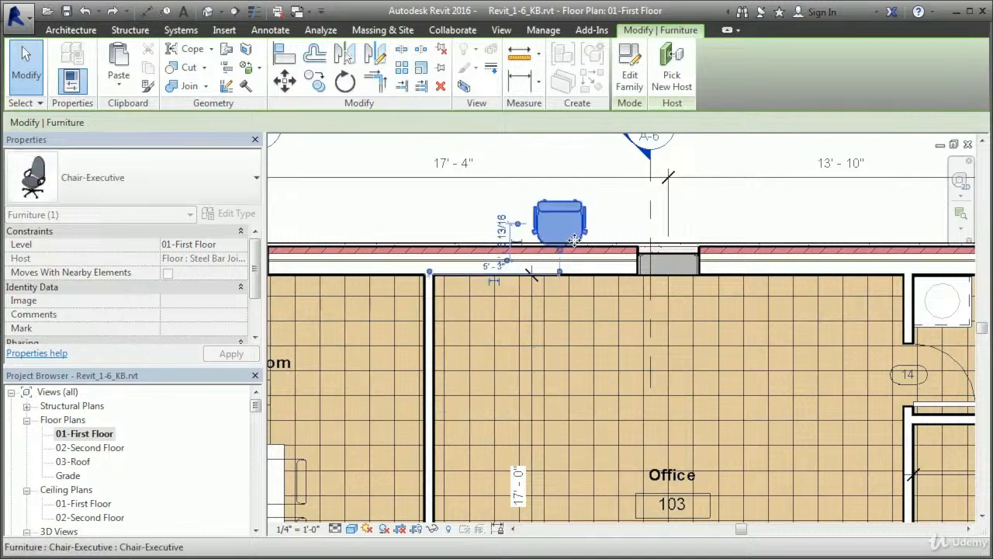
middle_click_drag(547, 215, 934, 214)
left_click_drag(924, 226, 281, 377)
middle_click_drag(397, 400, 765, 332)
left_click_drag(659, 299, 322, 435)
middle_click_drag(392, 474, 690, 377)
scroll(570, 347, "up", 3)
left_click(652, 313)
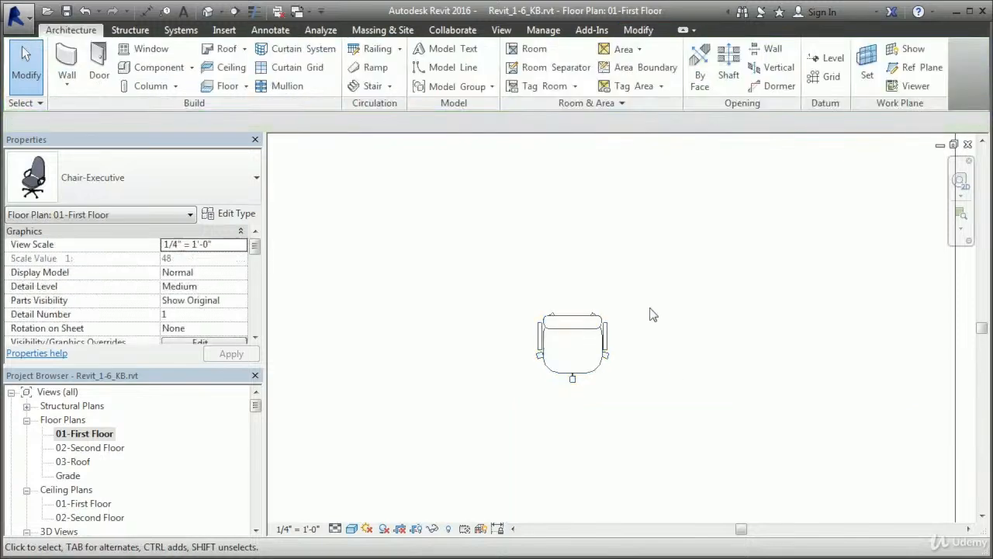
Step: Open the default 3D view and examine the executive chair outside the building up close
left_click(208, 11)
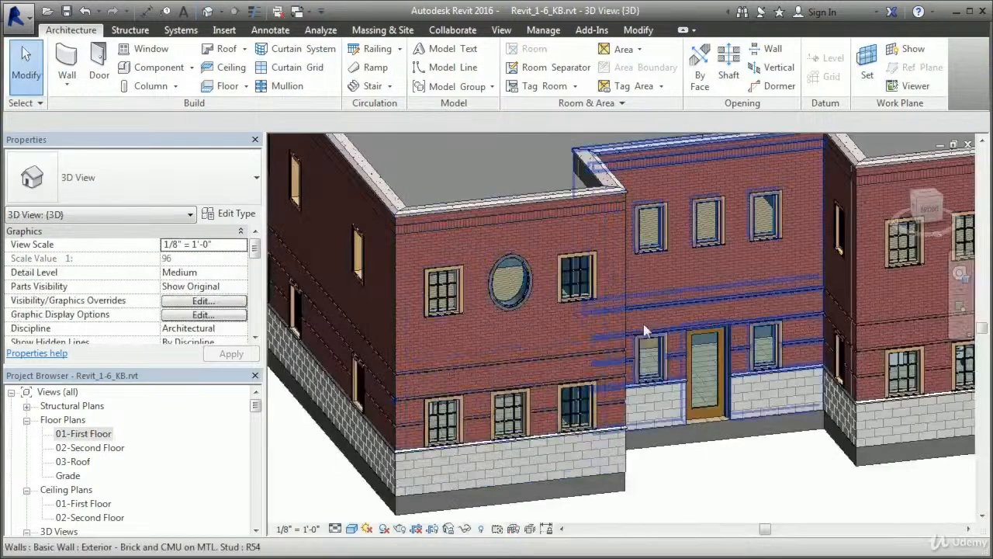
middle_click_drag(643, 323, 892, 380)
scroll(368, 337, "up", 5)
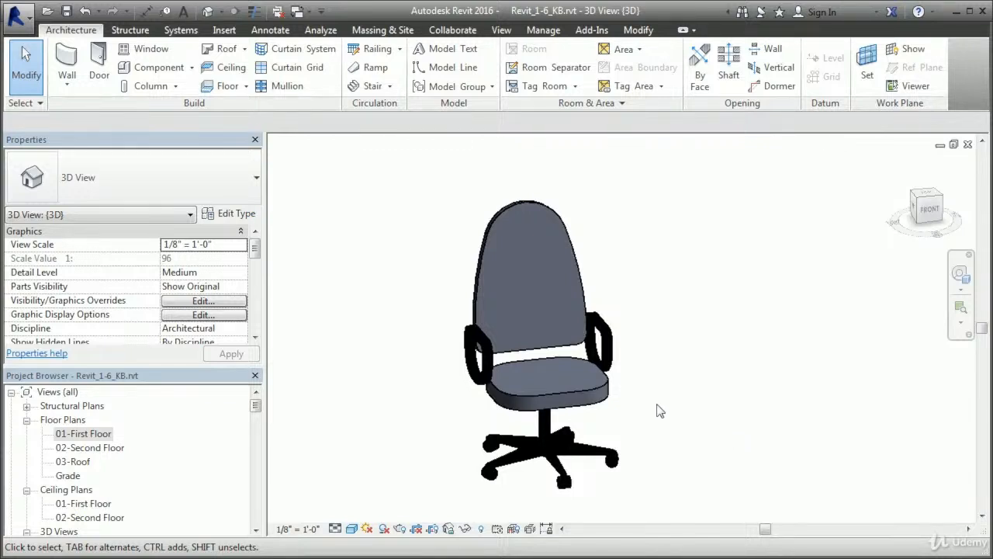
Step: Delete the executive chair and bring the whole building back into view
left_click(582, 400)
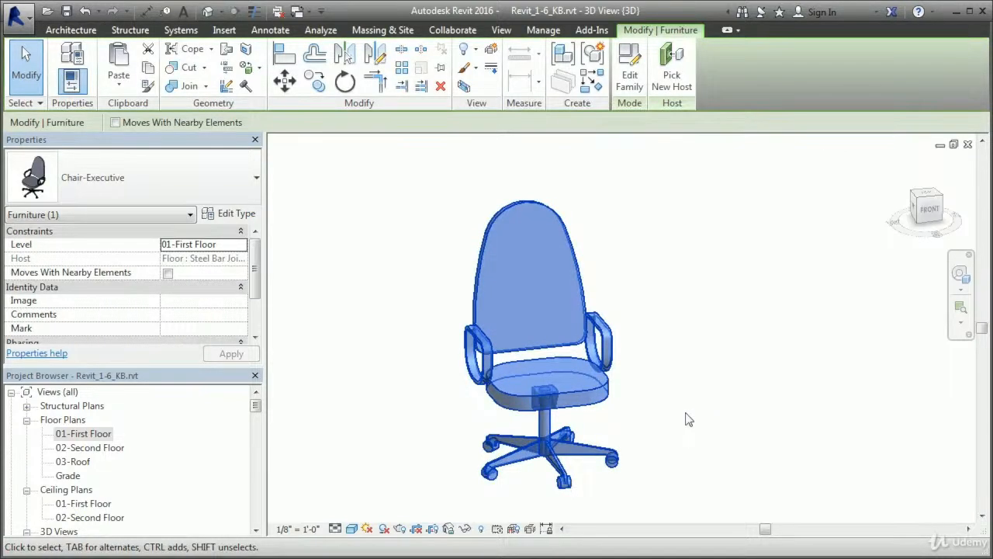
key("Delete")
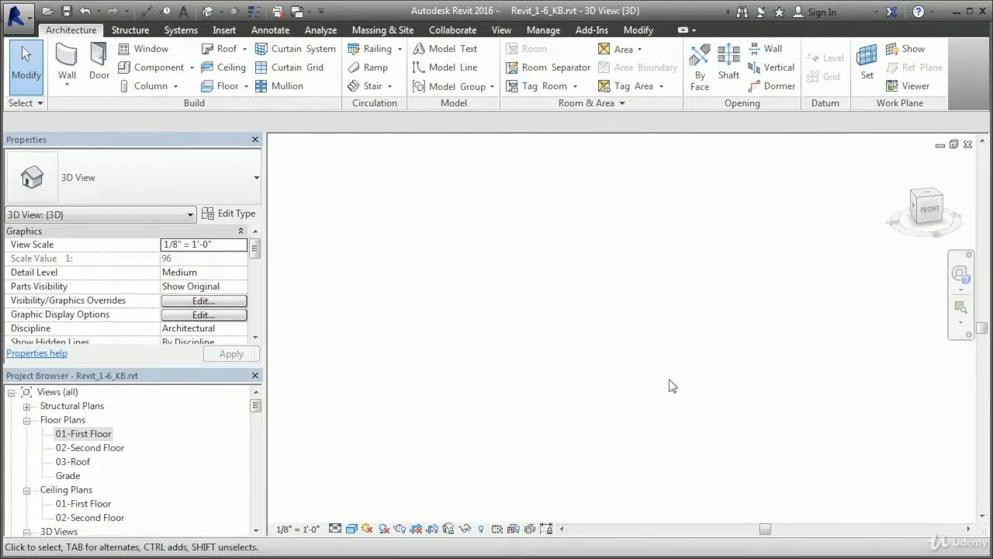
middle_click_drag(548, 329, 607, 489)
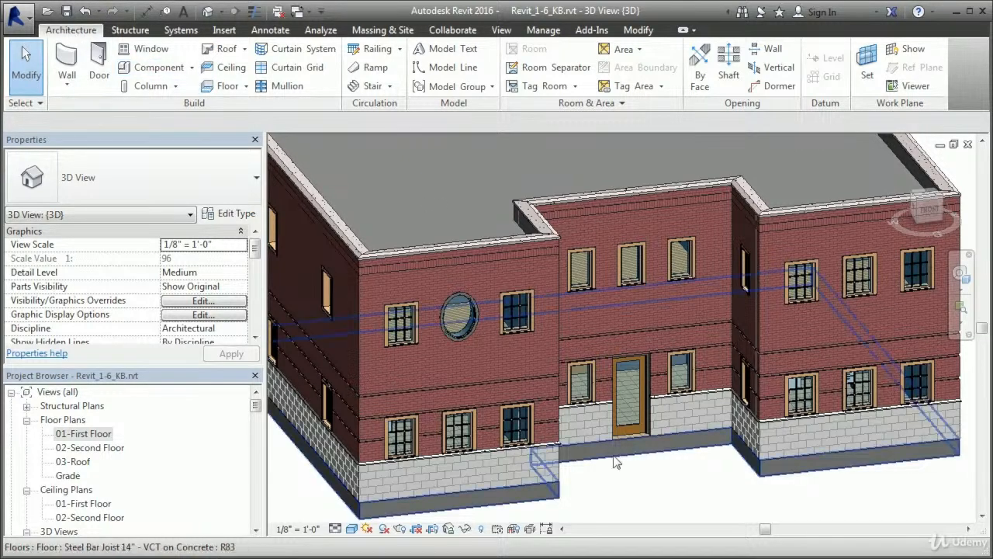
Step: Search Autodesk Seek for "chair" from within Revit, opening the results in the web browser
left_click(224, 30)
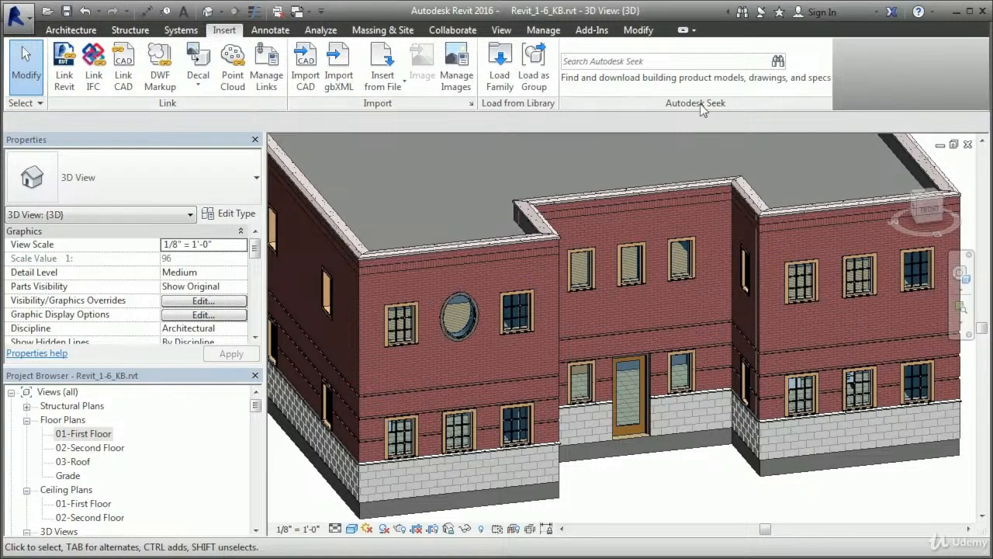
left_click(658, 62)
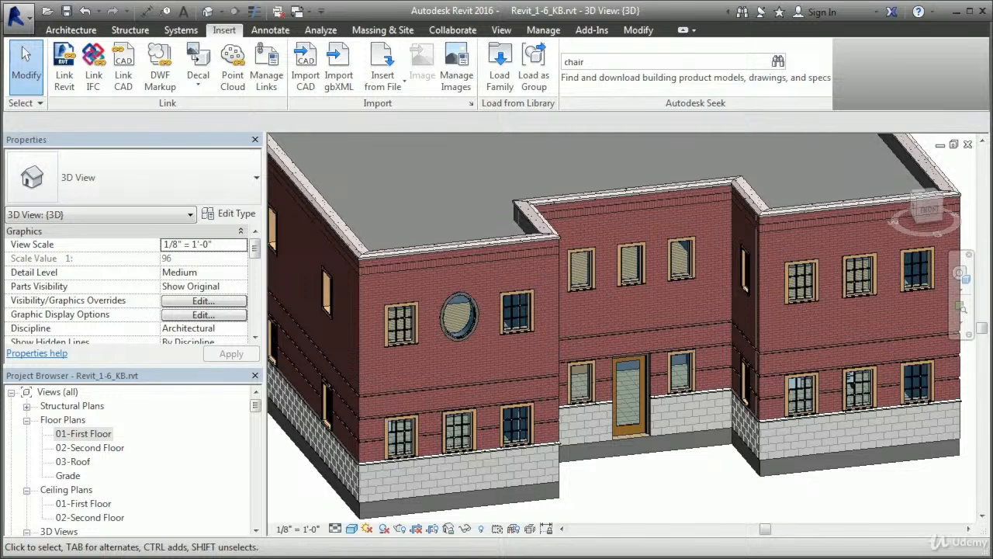
key("Return")
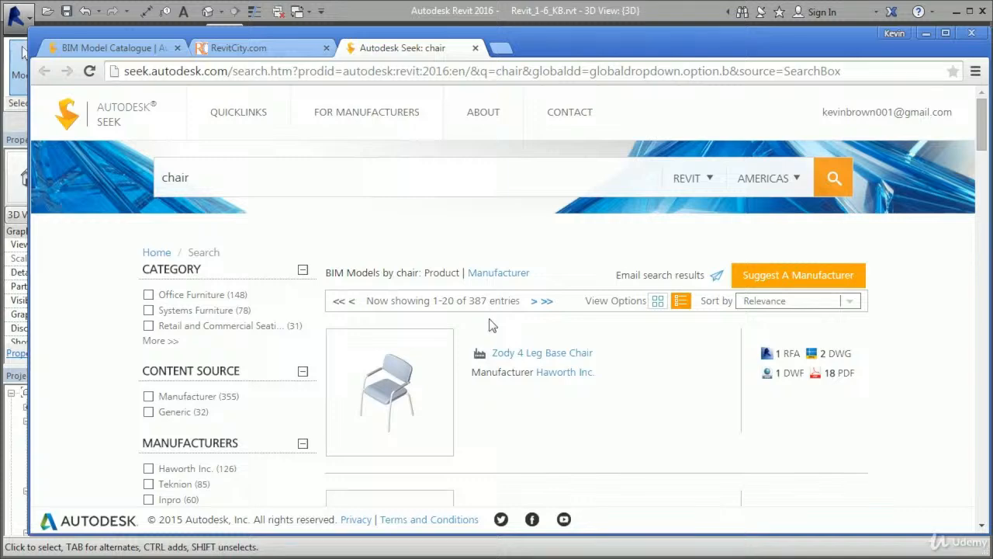
Step: Close the spare BIM Model Catalogue page and look through the chair models in the Autodesk Seek results
left_click(177, 47)
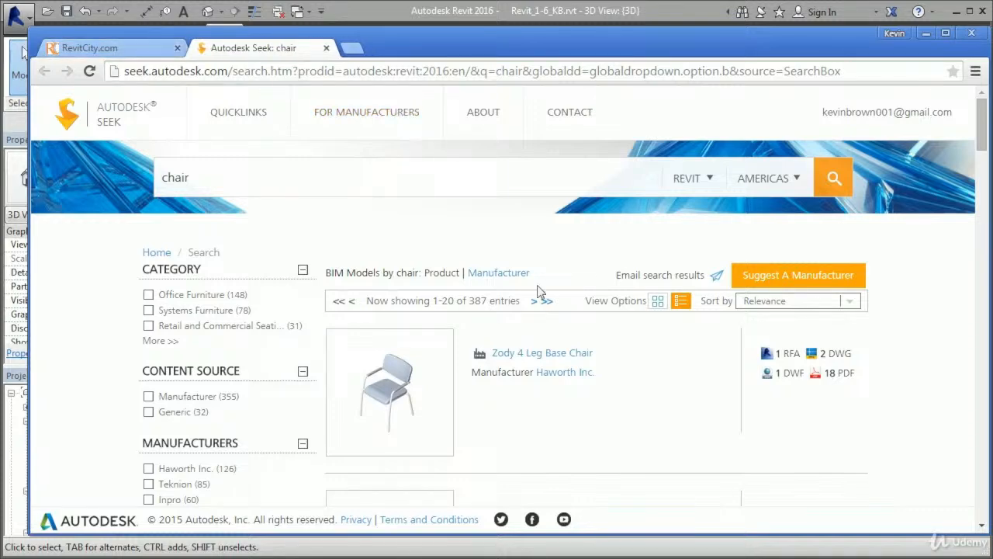
scroll(554, 399, "down", 3)
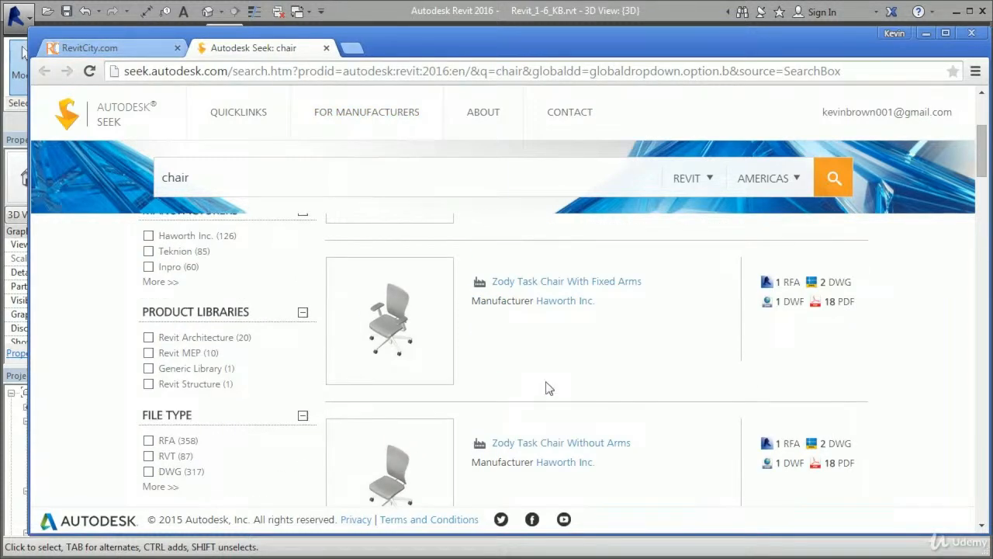
scroll(548, 396, "down", 1)
scroll(548, 397, "down", 2)
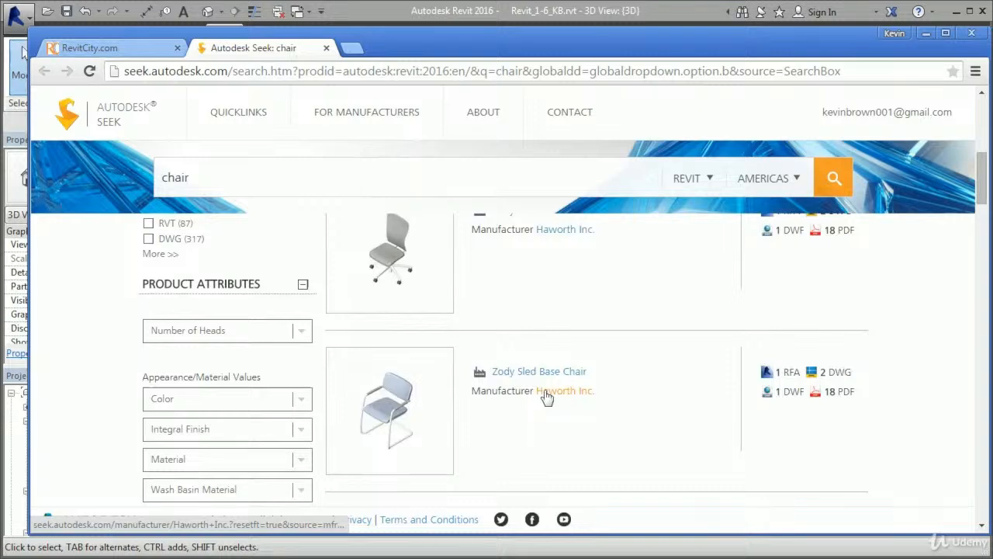
scroll(281, 335, "up", 2)
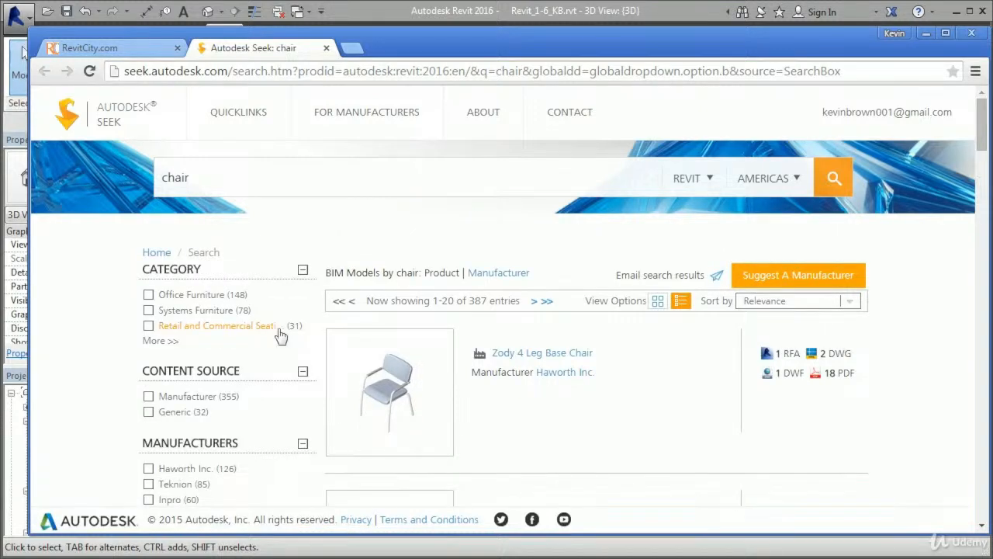
Step: Return to the Autodesk Seek home page and show the Mechanical subcategories under Browse BIM Files
left_click(156, 253)
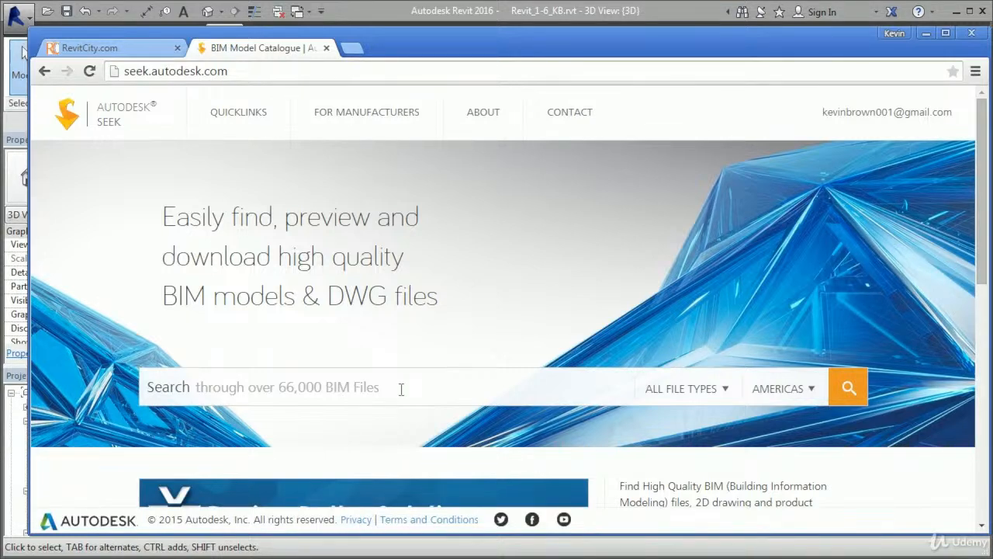
scroll(417, 339, "down", 4)
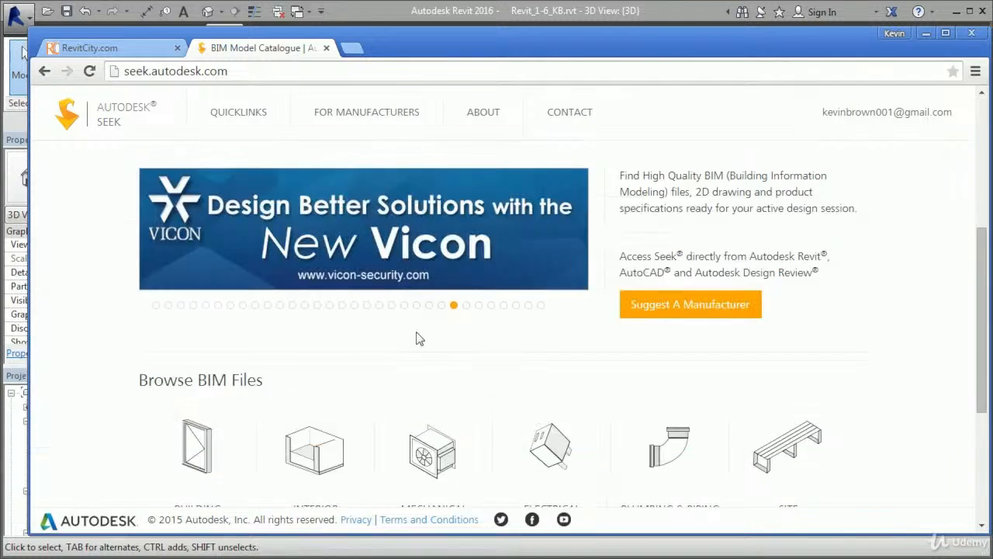
scroll(419, 339, "down", 2)
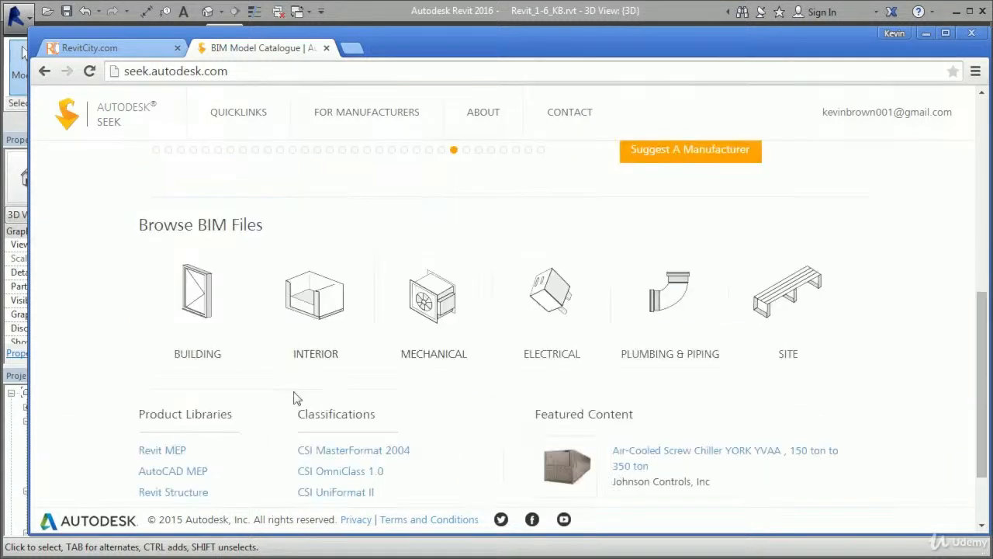
left_click(434, 326)
scroll(435, 328, "down", 1)
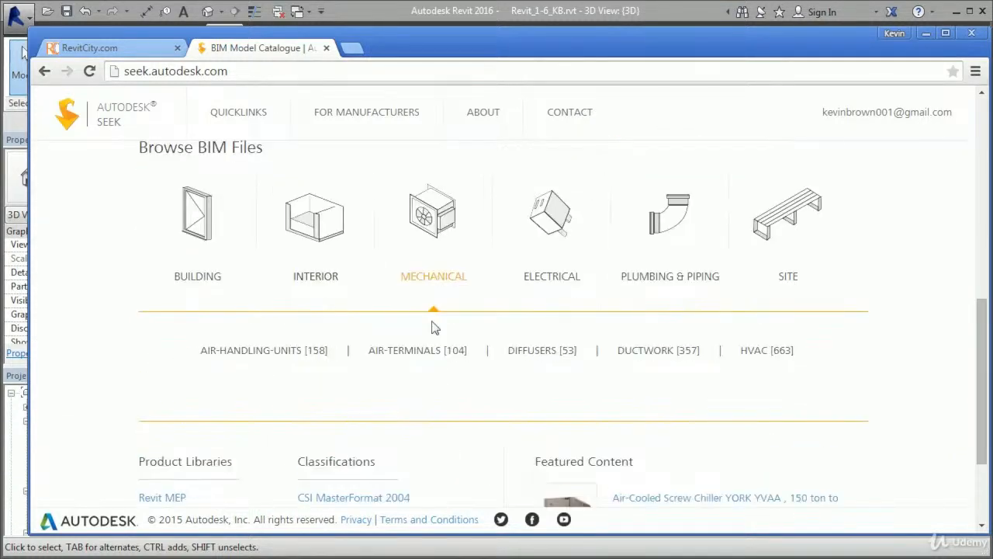
Step: Show the Interior subcategories under Browse BIM Files and open the Chairs listing
left_click(312, 281)
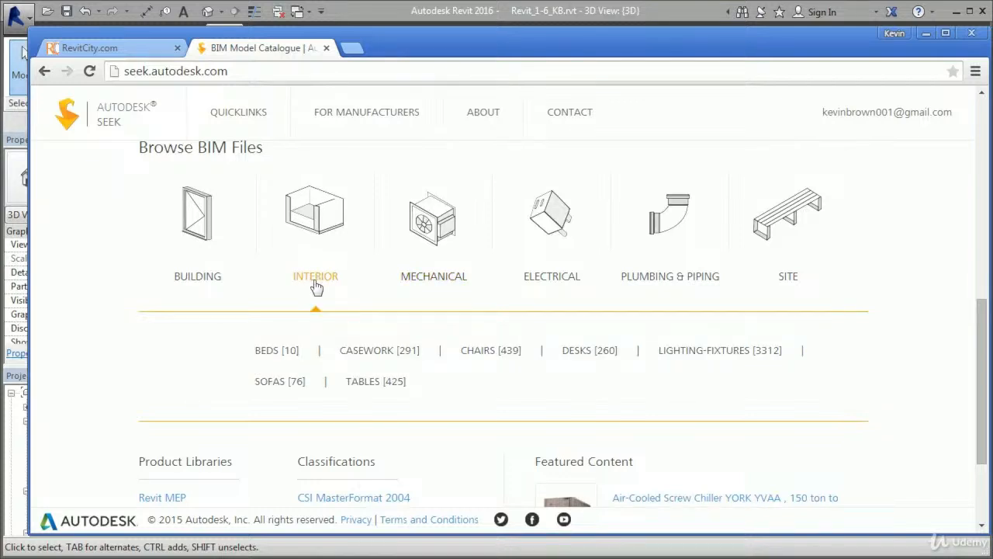
left_click(246, 217)
scroll(246, 217, "up", 2)
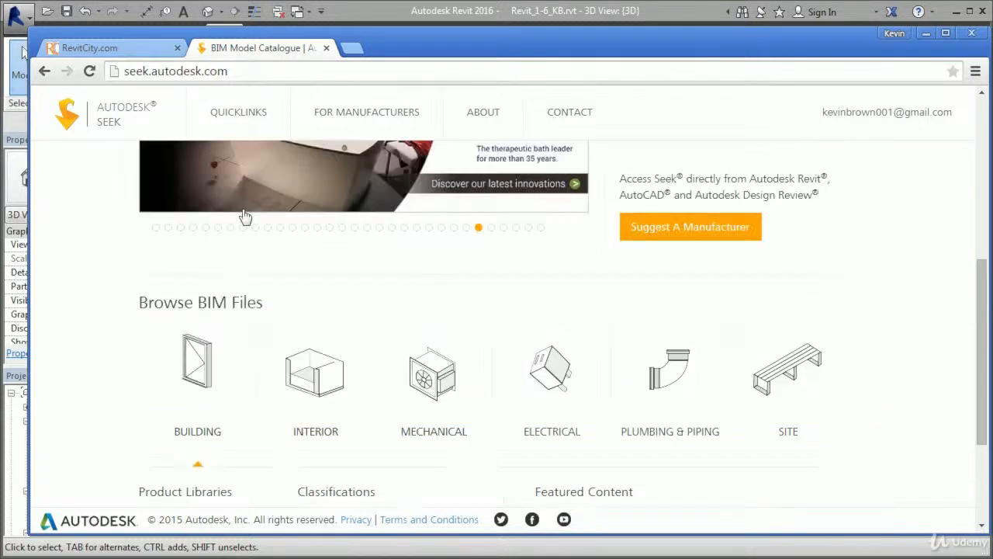
scroll(246, 216, "down", 2)
left_click(321, 283)
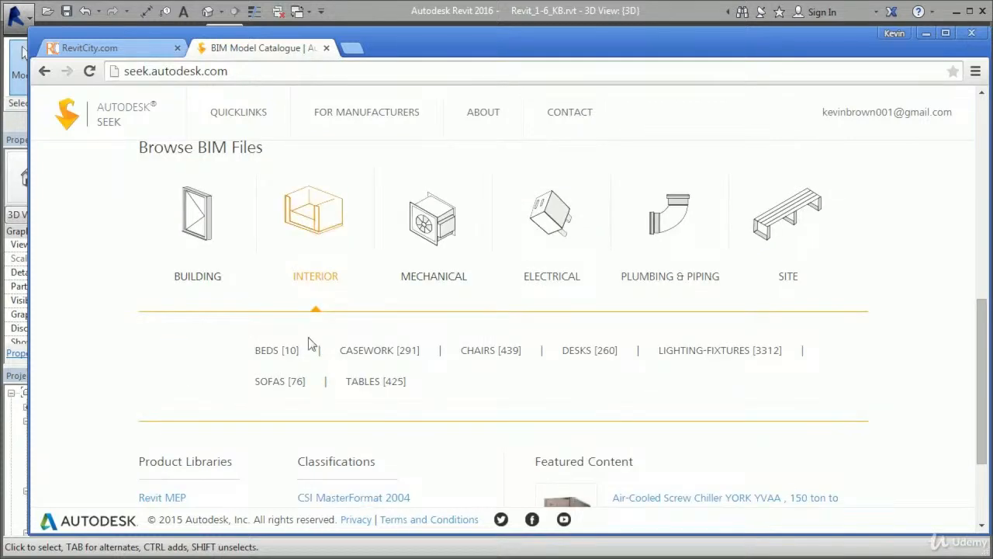
left_click(487, 353)
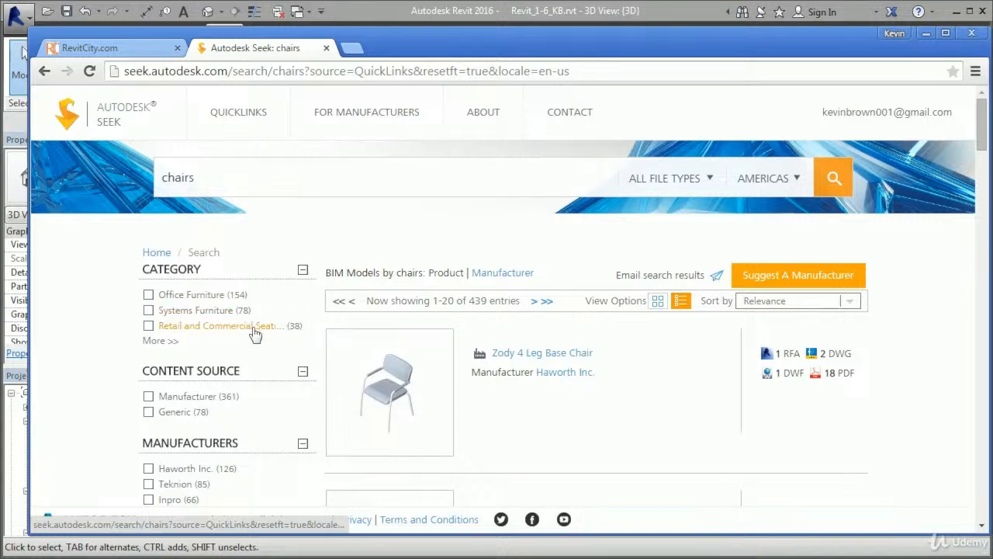
Step: Expand the full manufacturer list for the chairs and filter the results to Herman Miller
scroll(261, 328, "down", 1)
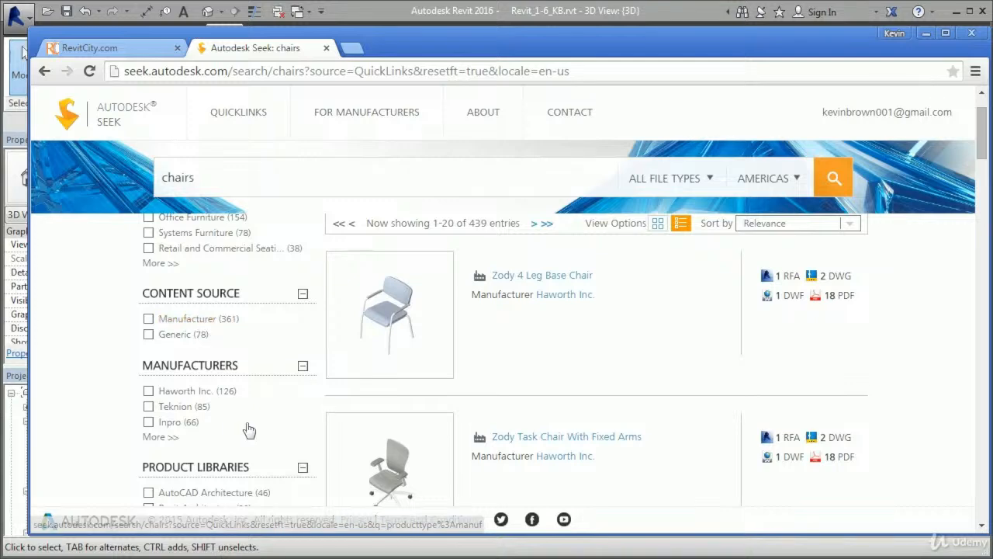
left_click(161, 438)
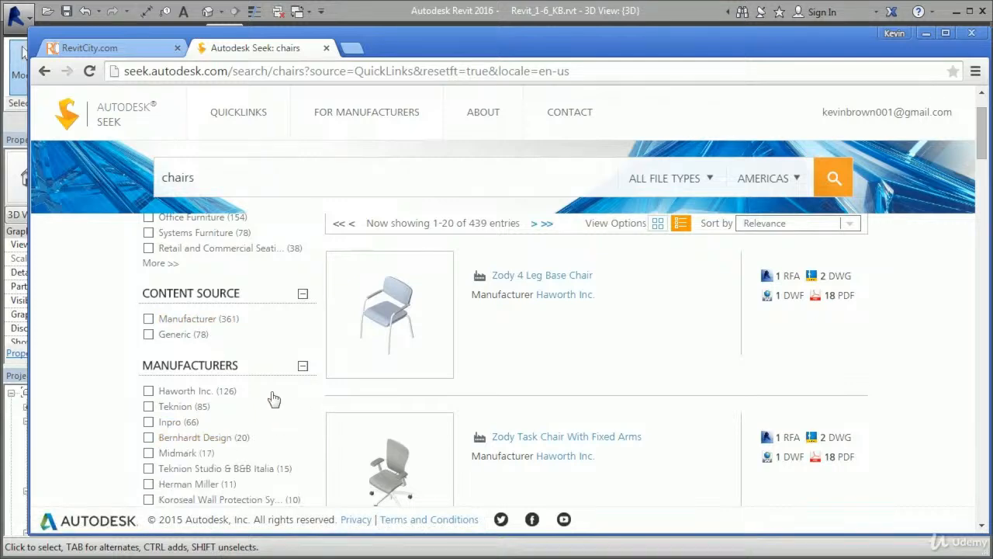
scroll(299, 357, "down", 3)
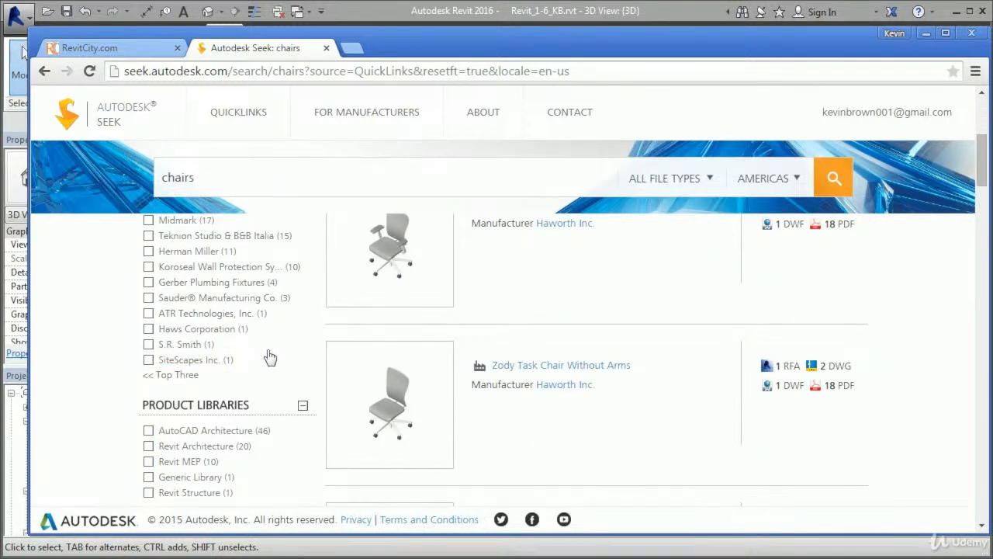
scroll(270, 357, "up", 1)
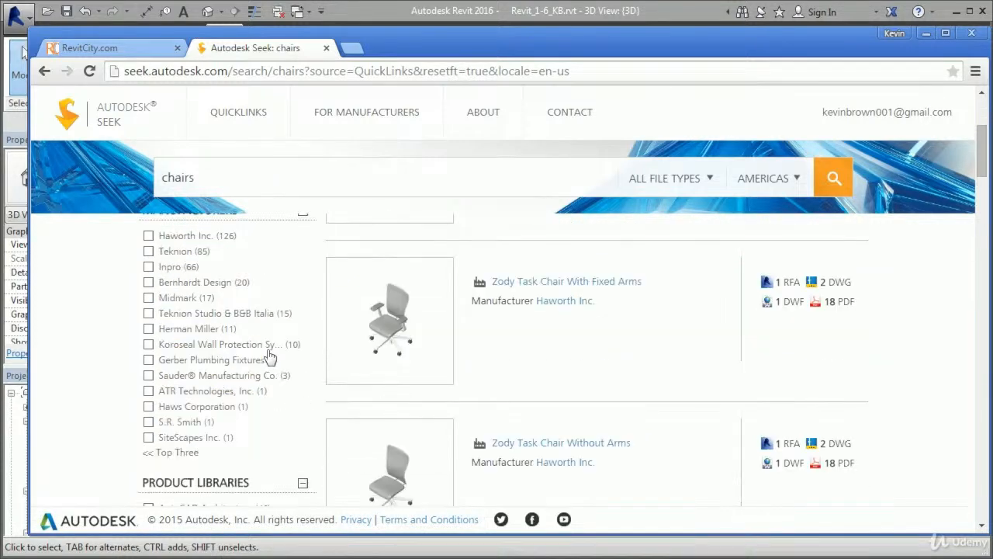
left_click(149, 332)
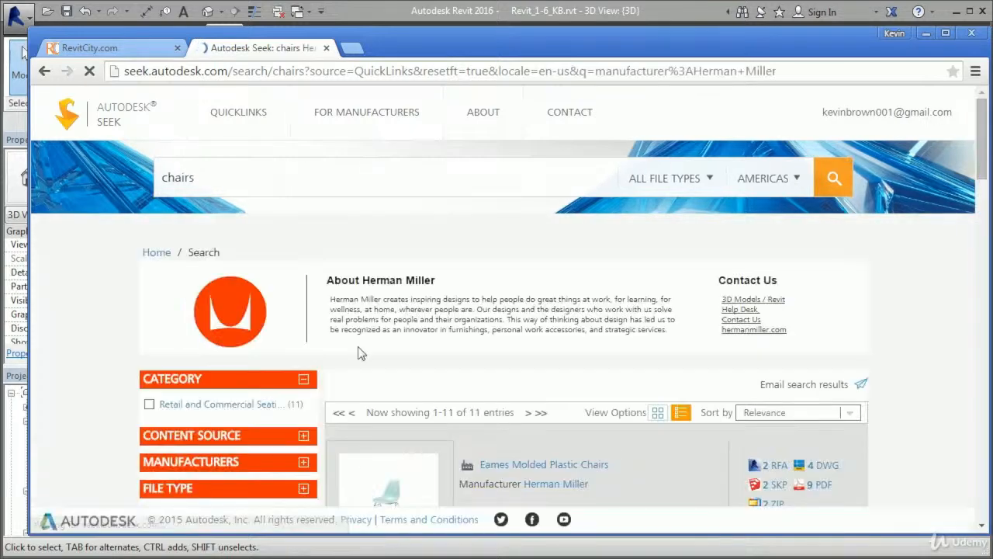
Step: Look through the Herman Miller chair results, comparing the Chair_One, Aeron and Embody models and their preview images
scroll(469, 314, "down", 3)
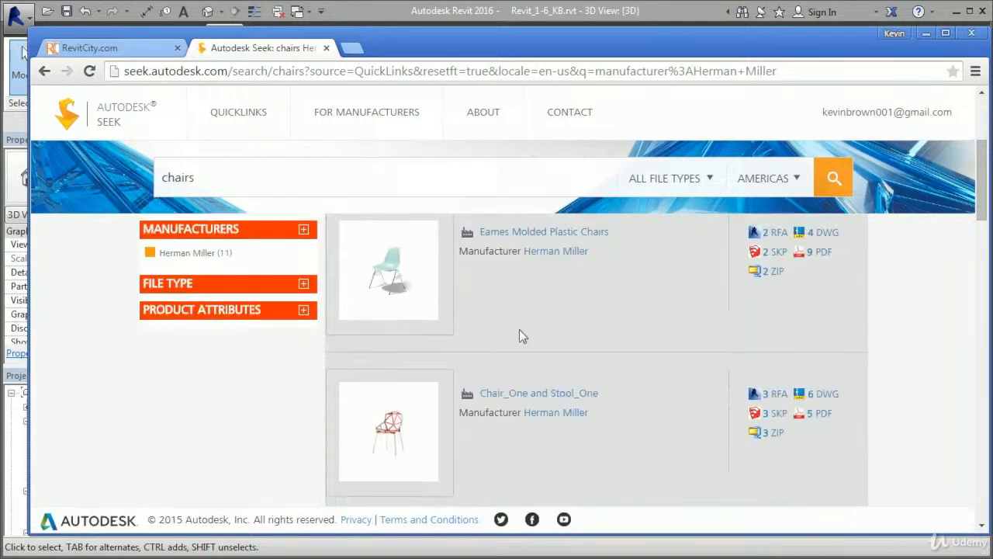
scroll(543, 292, "down", 2)
mouse_move(392, 268)
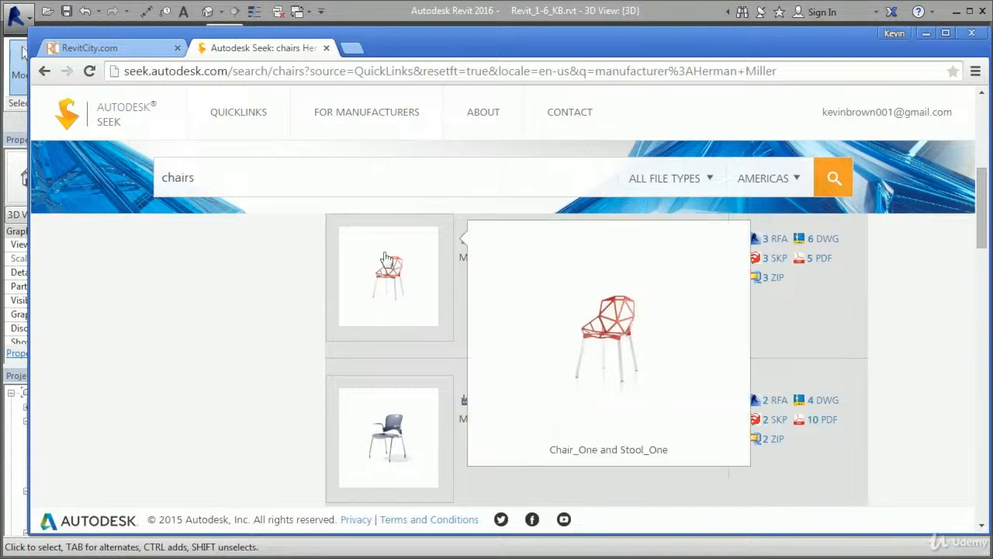
scroll(504, 302, "down", 4)
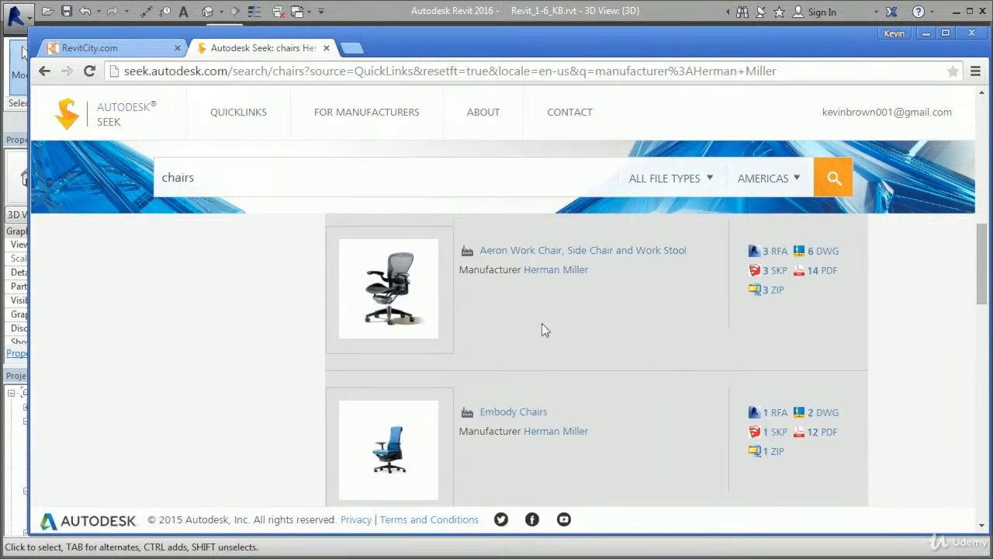
scroll(498, 322, "down", 1)
scroll(497, 349, "up", 3)
scroll(491, 348, "down", 1)
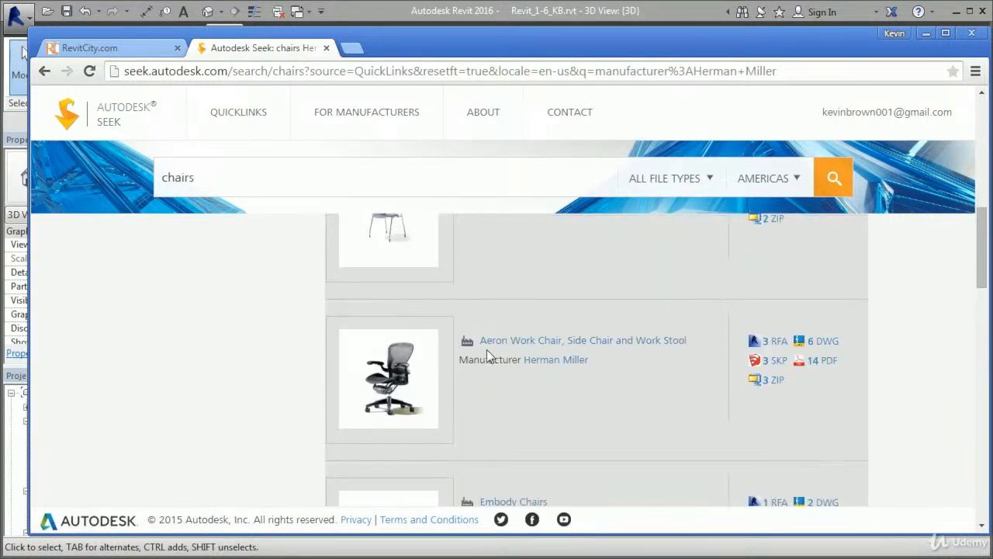
mouse_move(386, 357)
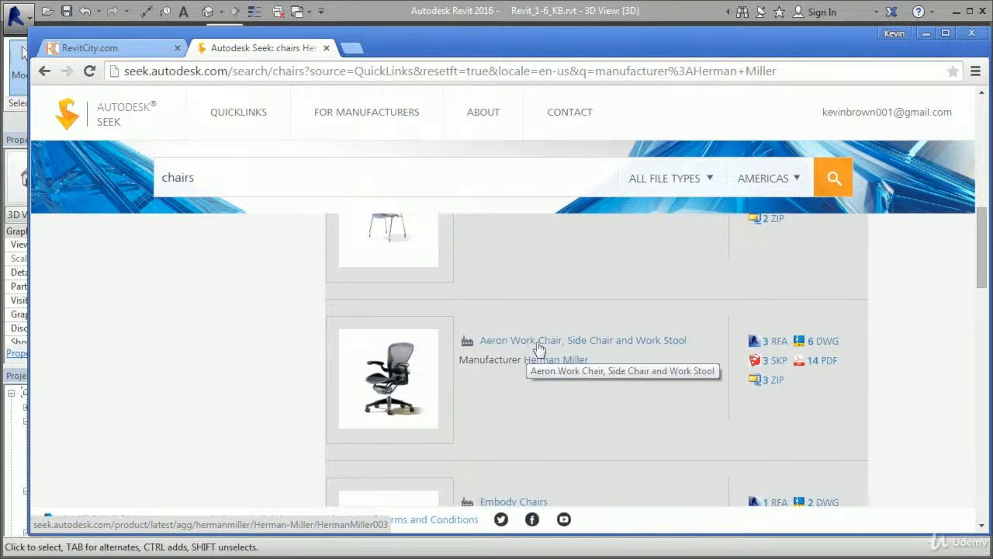
scroll(540, 347, "down", 3)
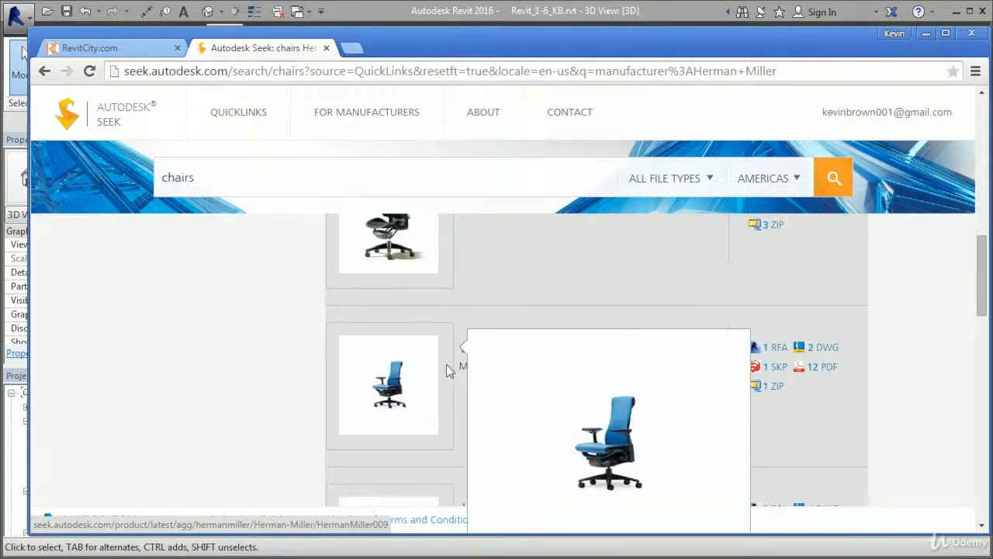
mouse_move(419, 281)
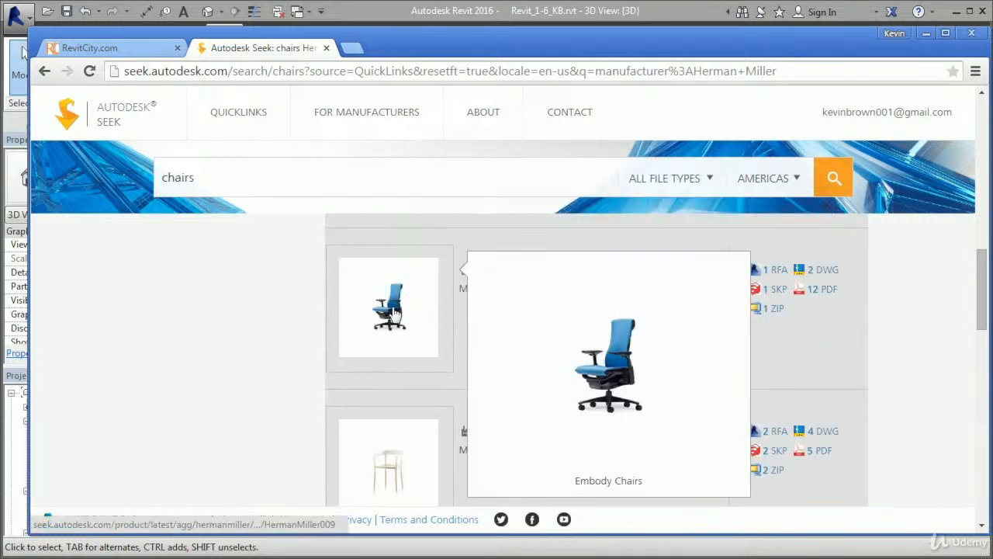
scroll(502, 345, "up", 3)
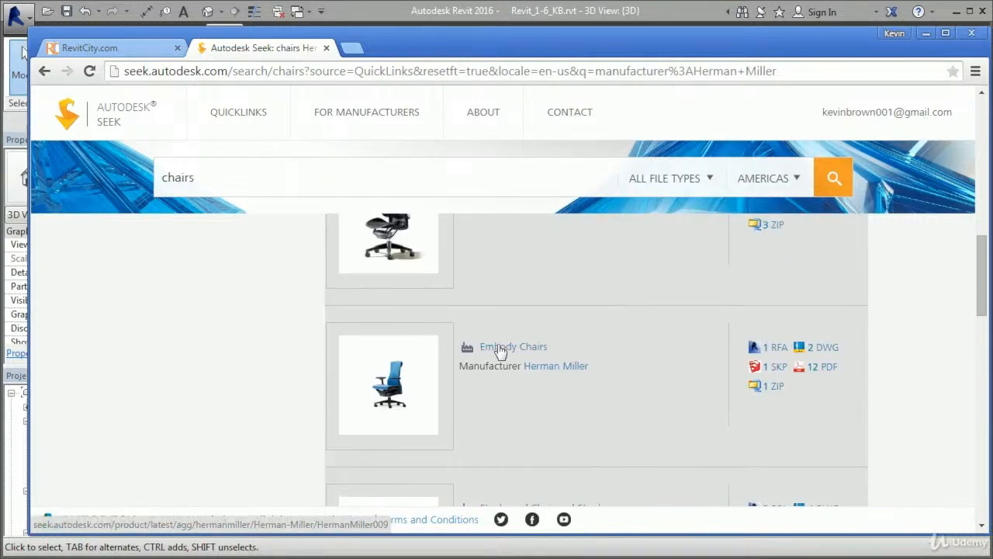
mouse_move(388, 380)
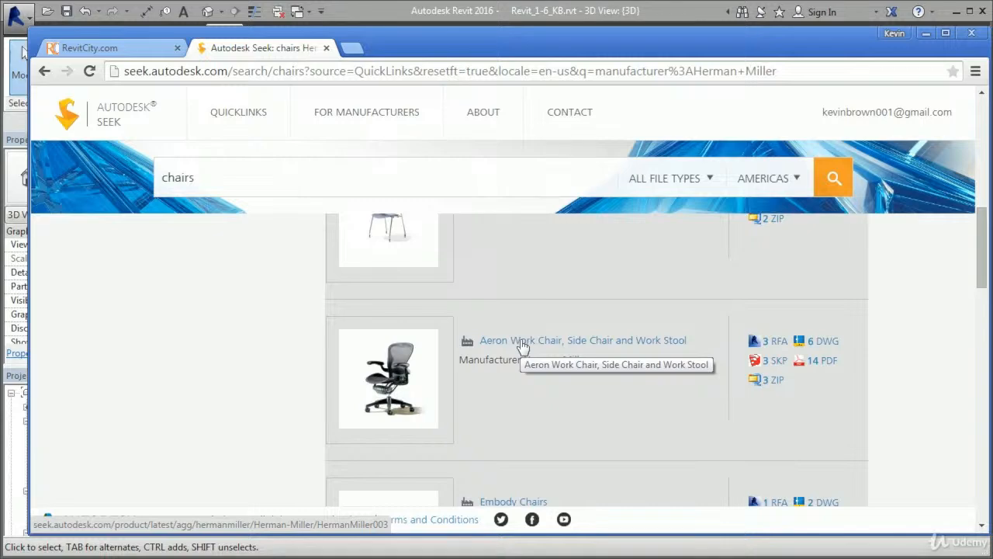
Step: Open the Aeron Work Chair, Side Chair and Work Stool product page and select the Aeron Work Chair RFA file
left_click(521, 342)
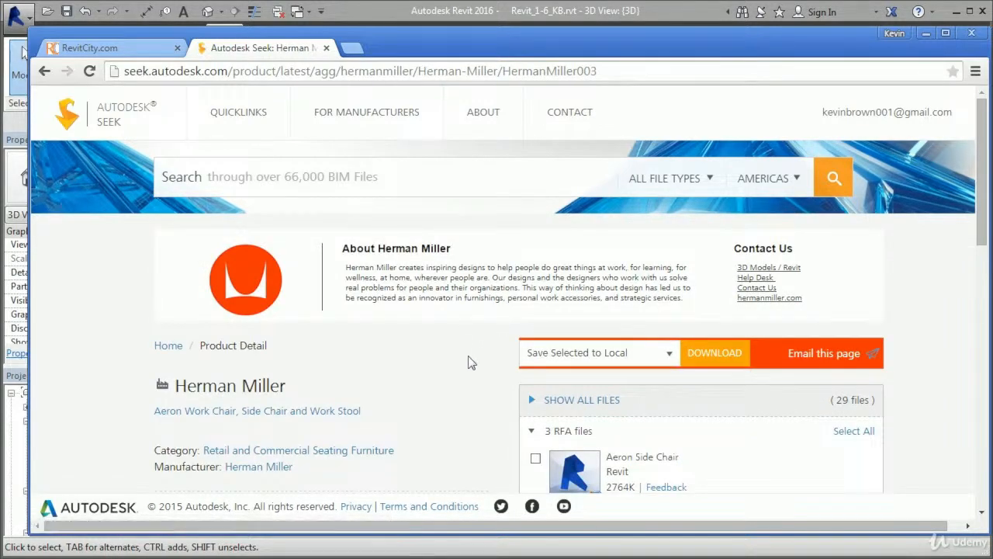
scroll(500, 366, "down", 1)
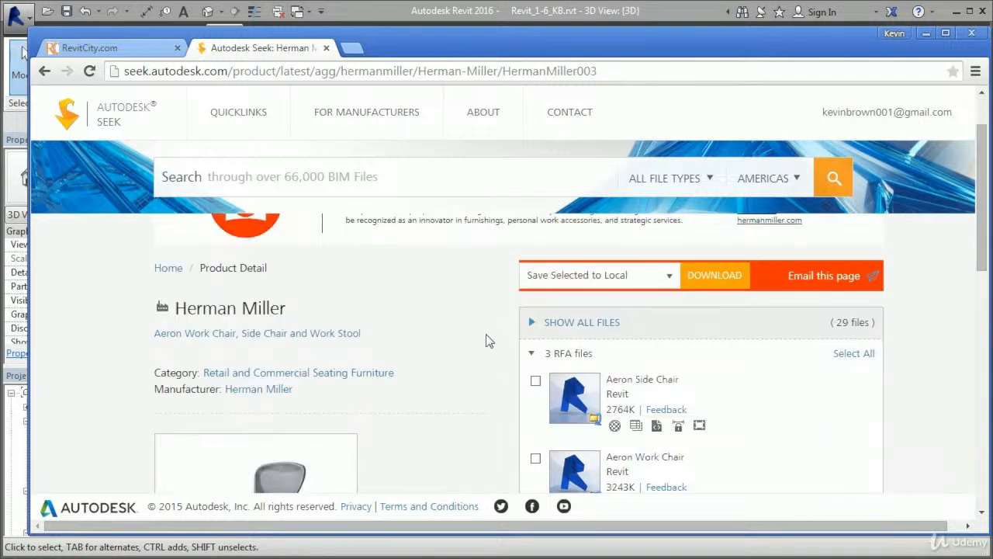
scroll(451, 330, "down", 1)
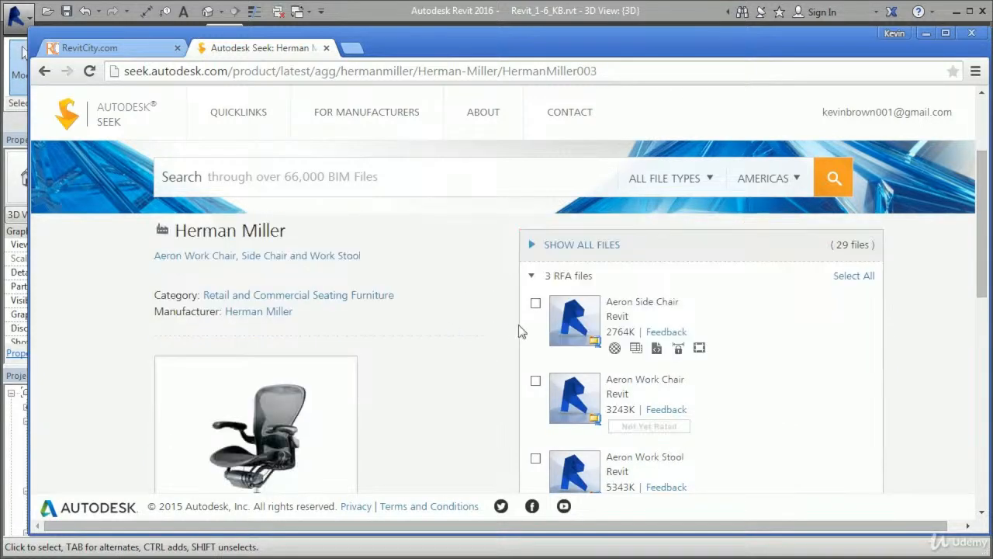
scroll(520, 331, "down", 1)
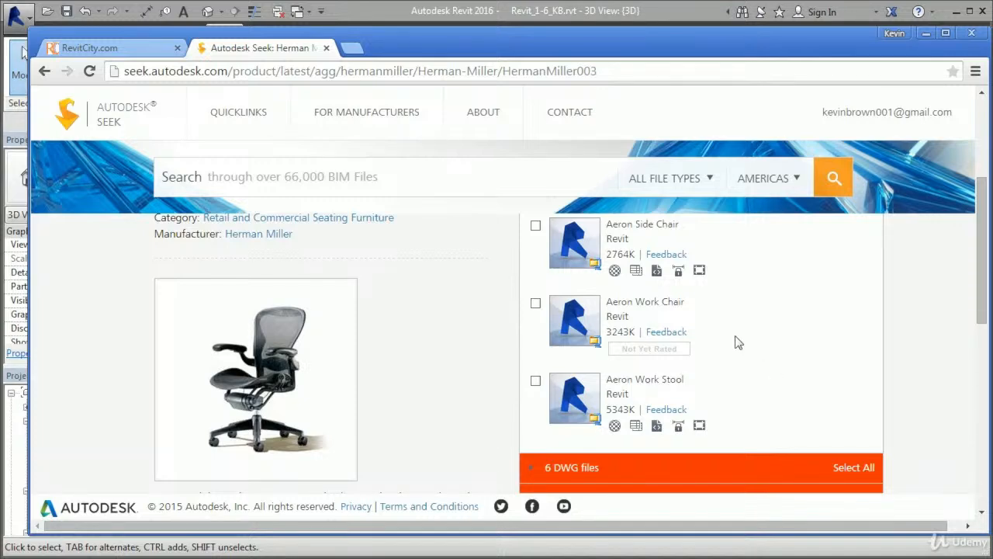
scroll(737, 342, "up", 1)
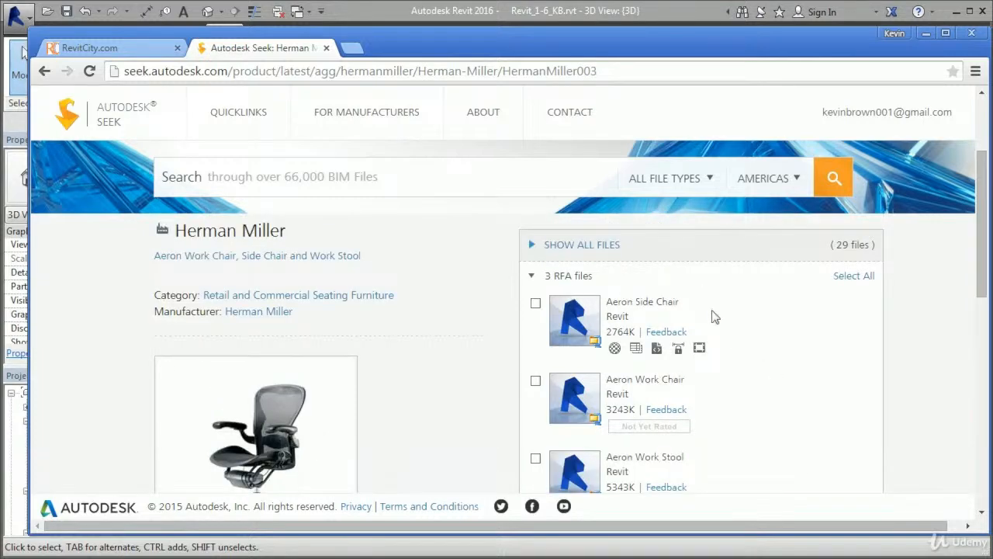
left_click(536, 381)
Step: Examine the product page's specifications, description, other file formats and notes on what the family includes
scroll(703, 447, "down", 1)
scroll(701, 427, "down", 3)
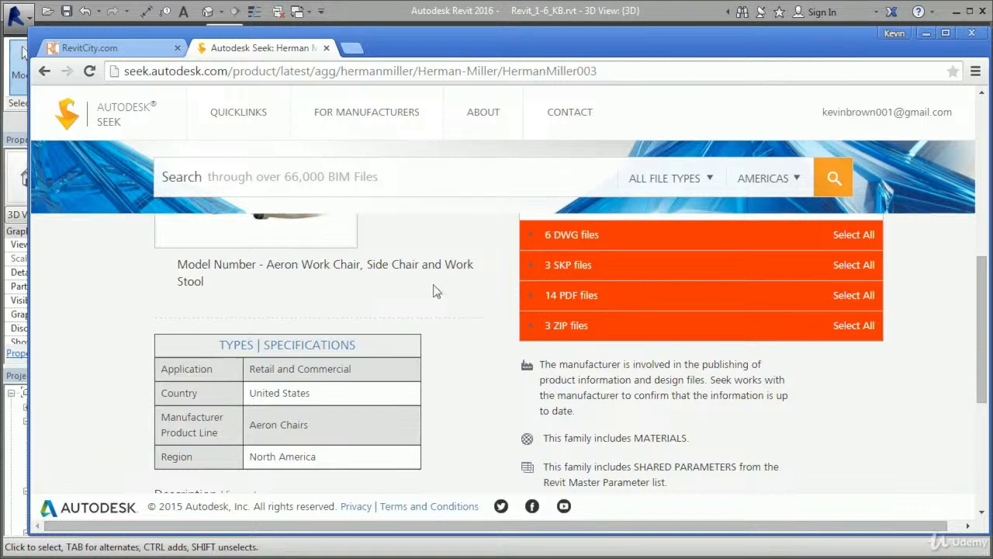
scroll(489, 334, "down", 2)
scroll(465, 338, "down", 1)
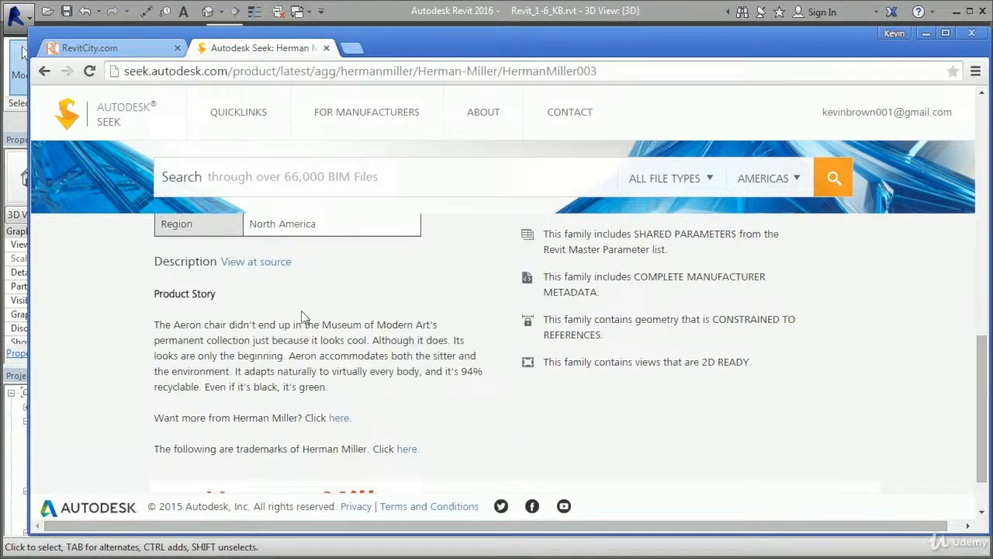
scroll(308, 338, "down", 1)
scroll(312, 317, "up", 3)
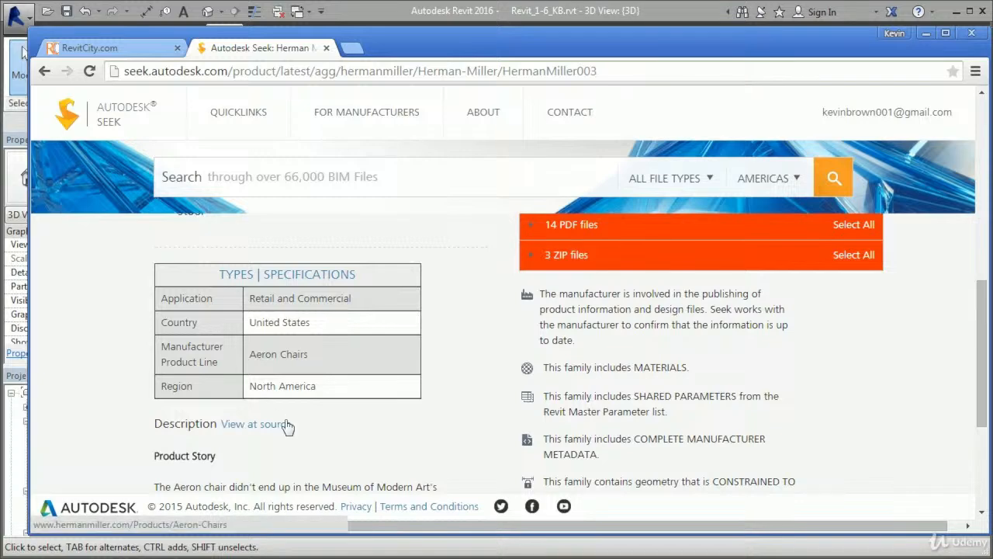
scroll(420, 396, "down", 3)
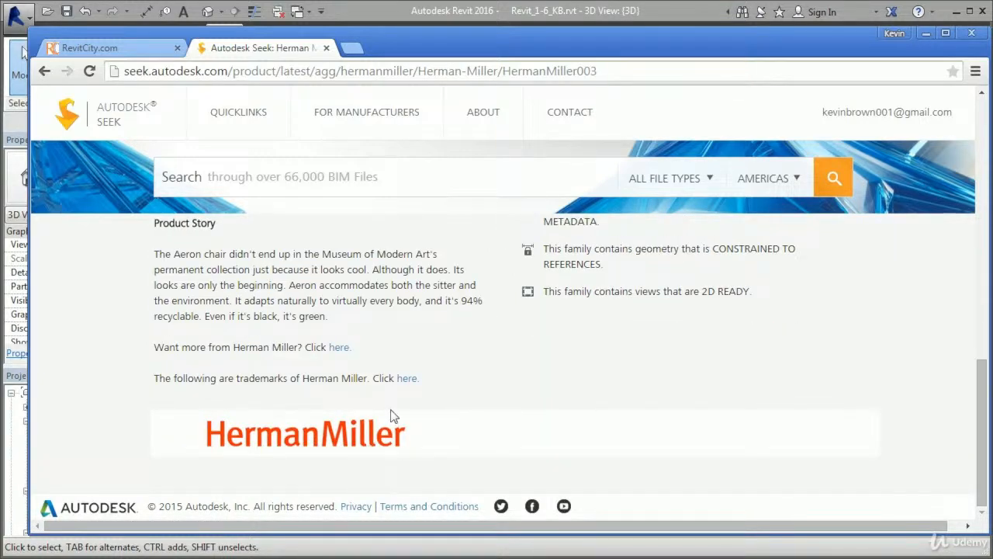
scroll(393, 412, "up", 6)
scroll(606, 392, "down", 2)
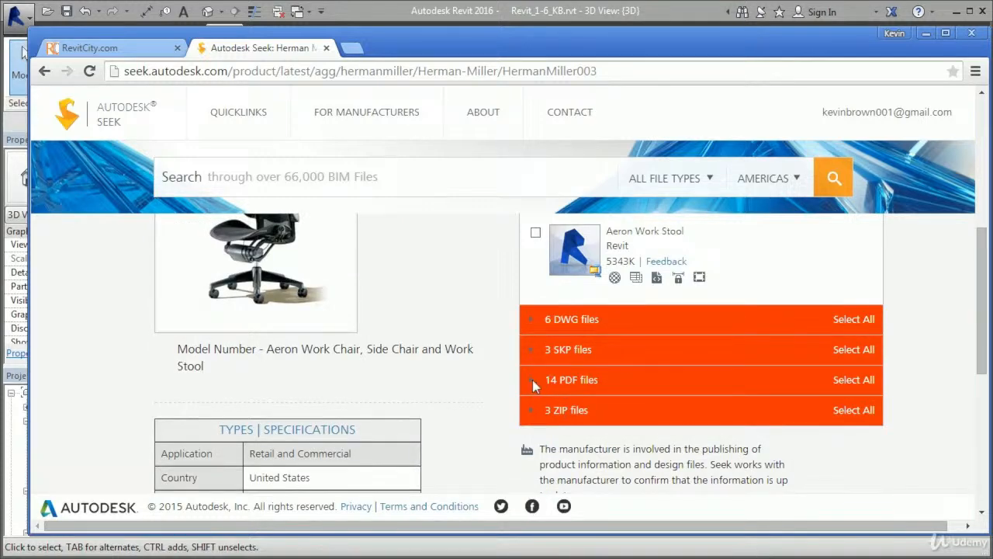
scroll(599, 423, "down", 2)
scroll(616, 363, "down", 1)
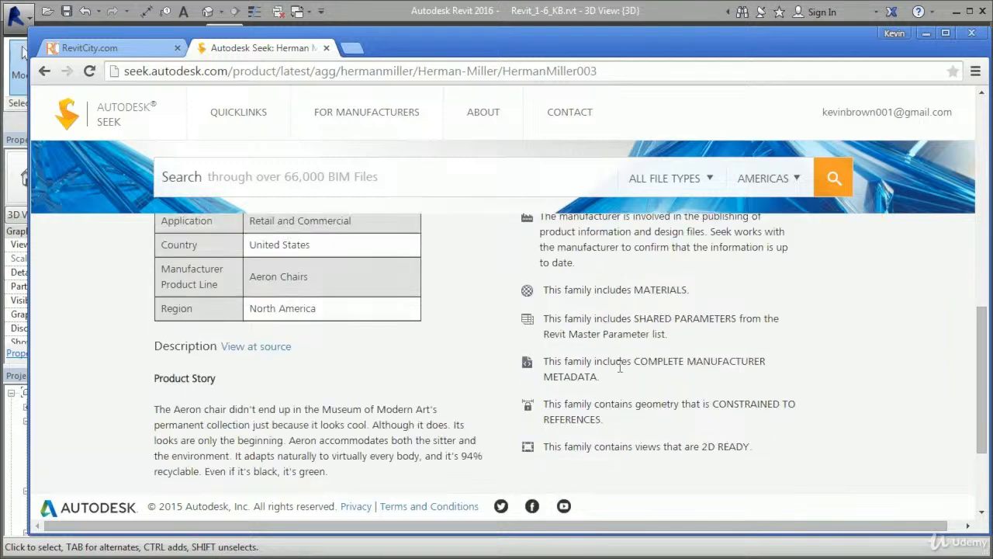
scroll(616, 371, "up", 7)
scroll(669, 374, "down", 2)
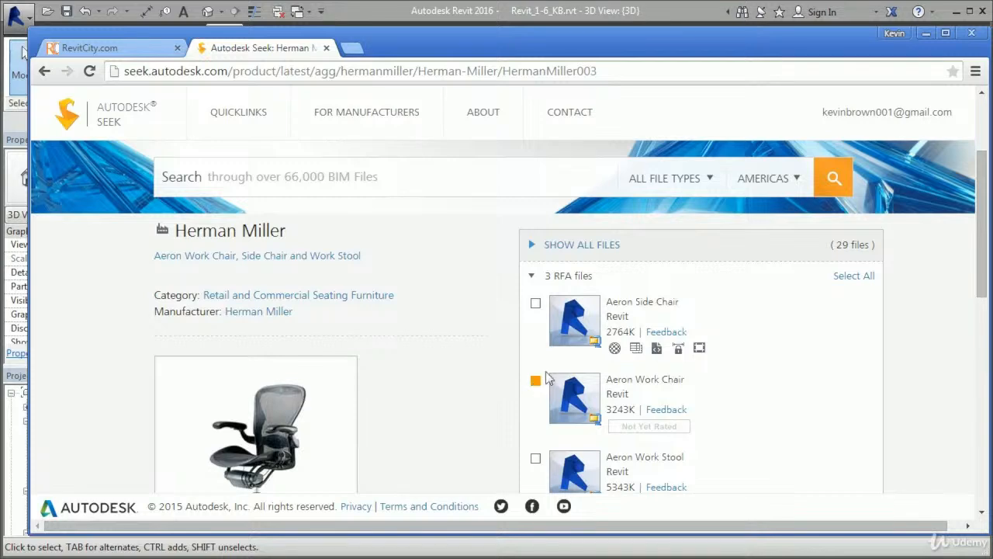
Step: Download the selected Aeron Work Chair Revit file using the Save Selected to Local option
scroll(550, 380, "up", 2)
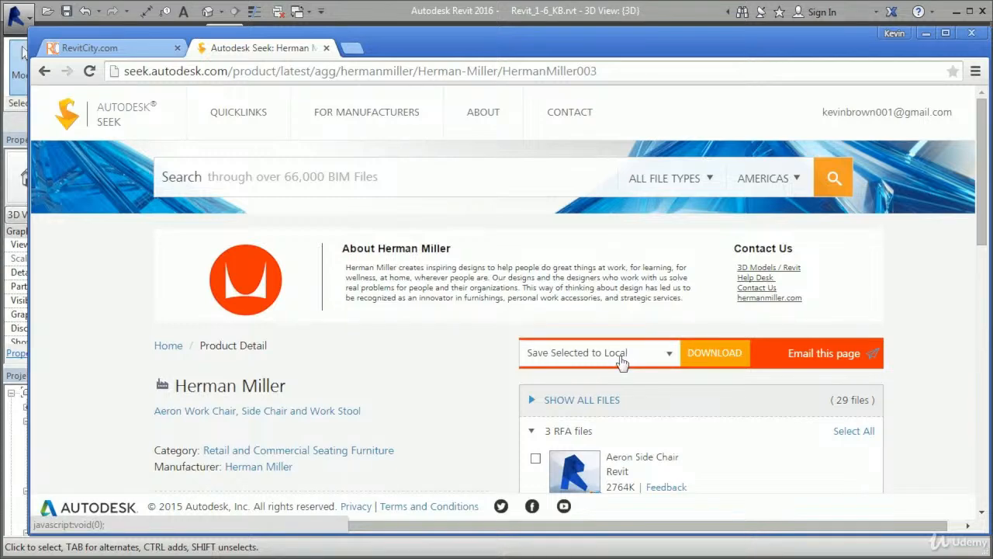
left_click(713, 355)
scroll(683, 381, "down", 1)
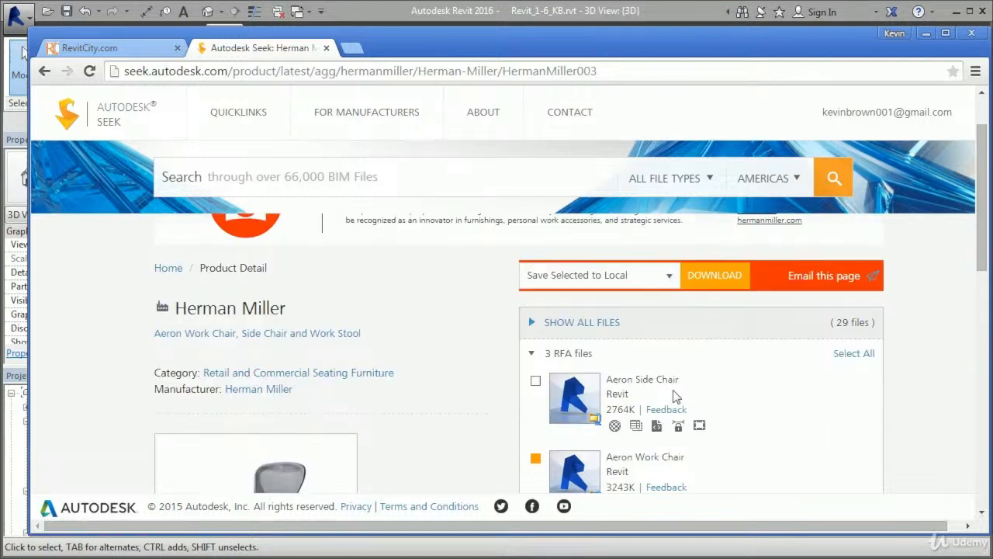
left_click(723, 283)
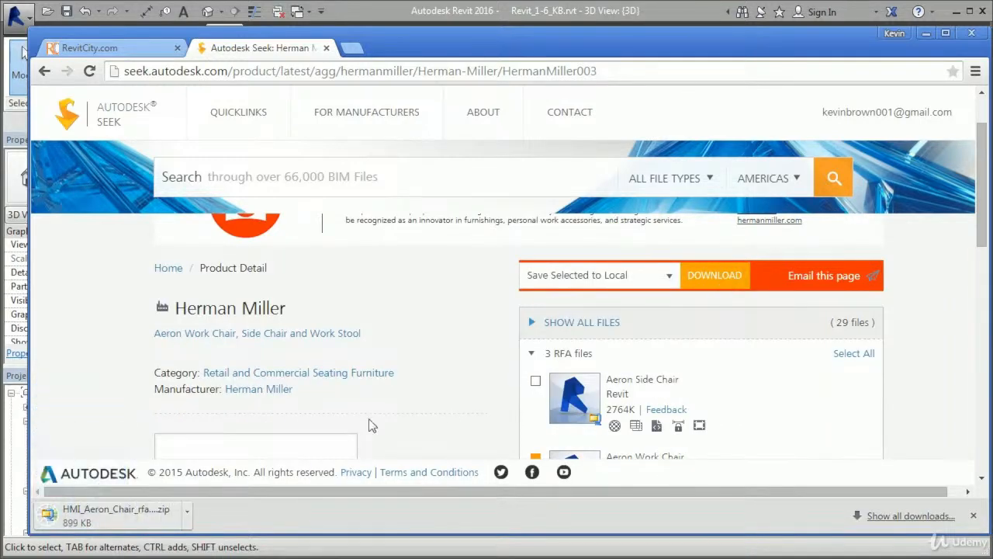
Step: Open the downloaded HMI_Aeron_Chair_rfa_3D zip in WinZip and inspect its mesh and S_T150 texture images
left_click(163, 526)
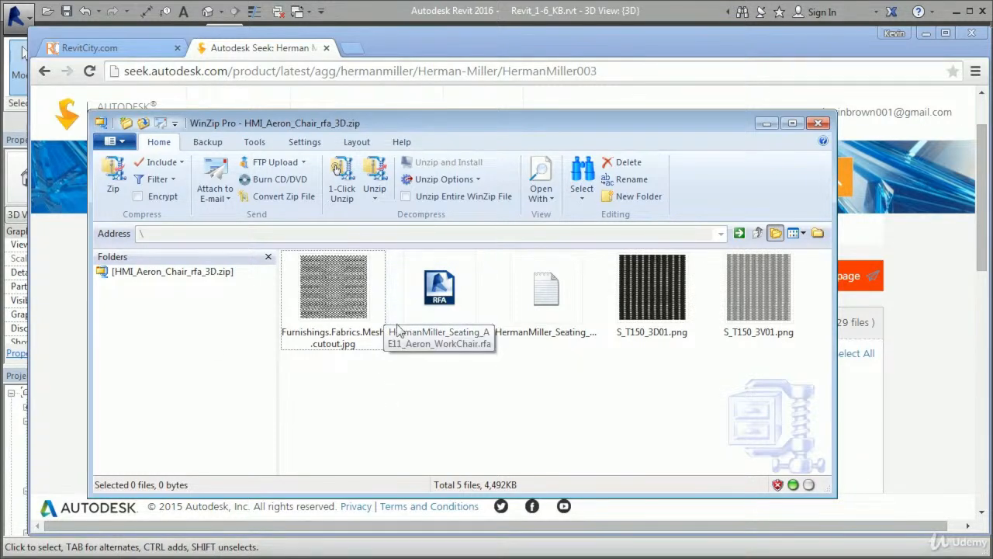
left_click(349, 324)
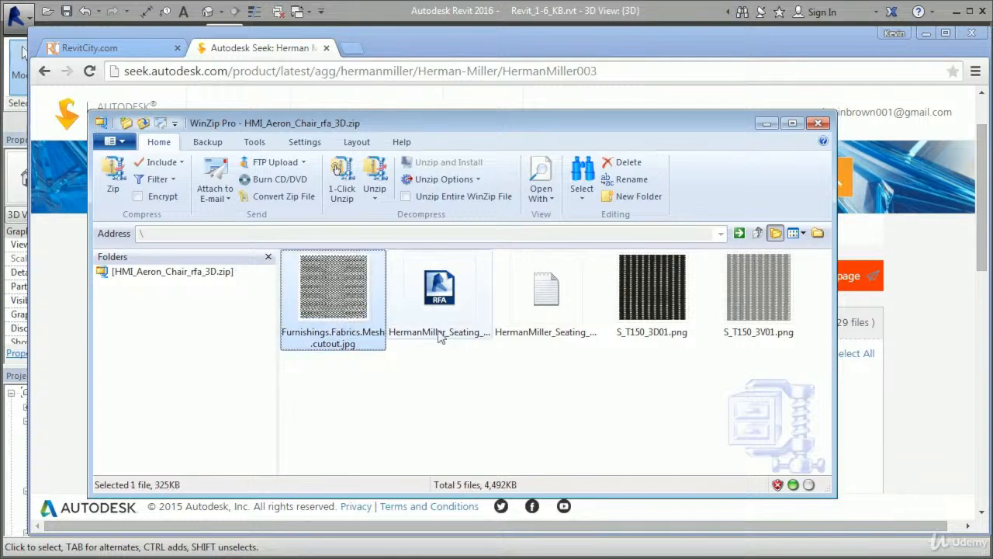
left_click(652, 326)
left_click(754, 318)
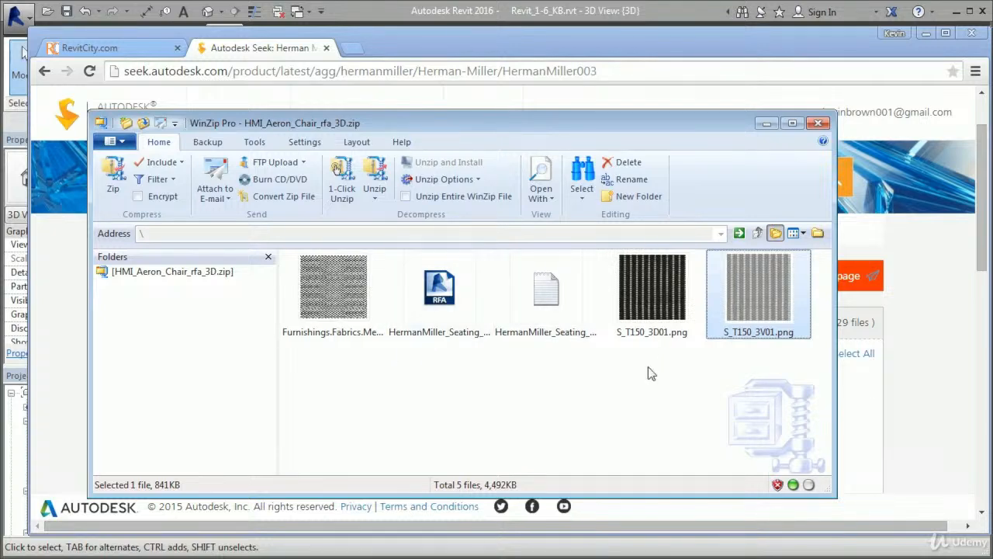
Step: Open HermanMiller_Seating_AE11_Aeron_WorkChair.rfa from the archive in Revit and upgrade the model to Revit 2016
left_click(443, 296)
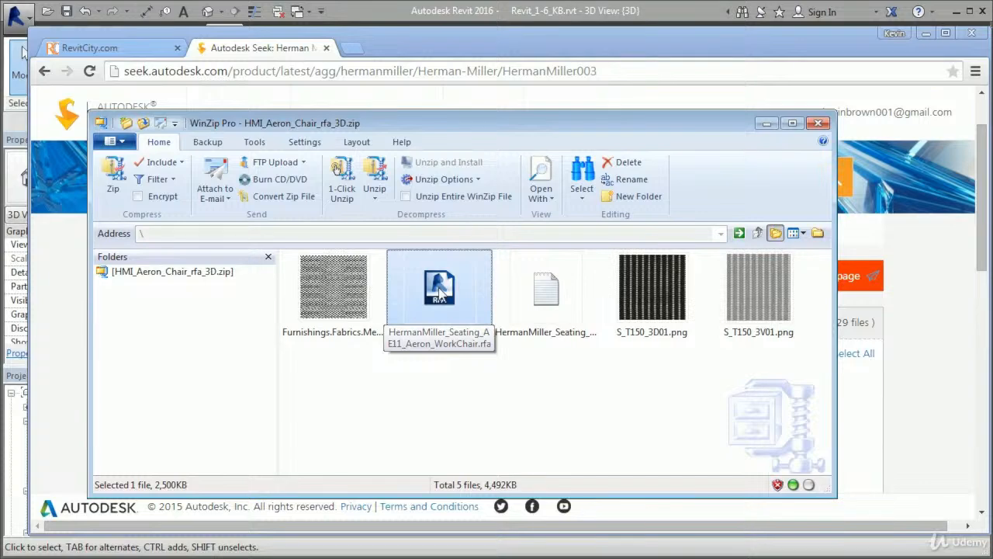
double_click(442, 295)
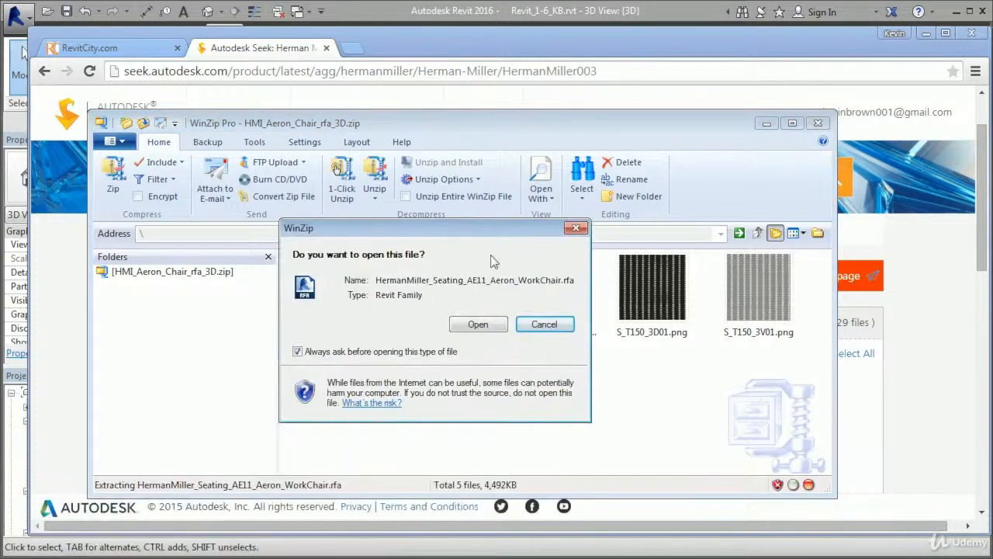
left_click(483, 324)
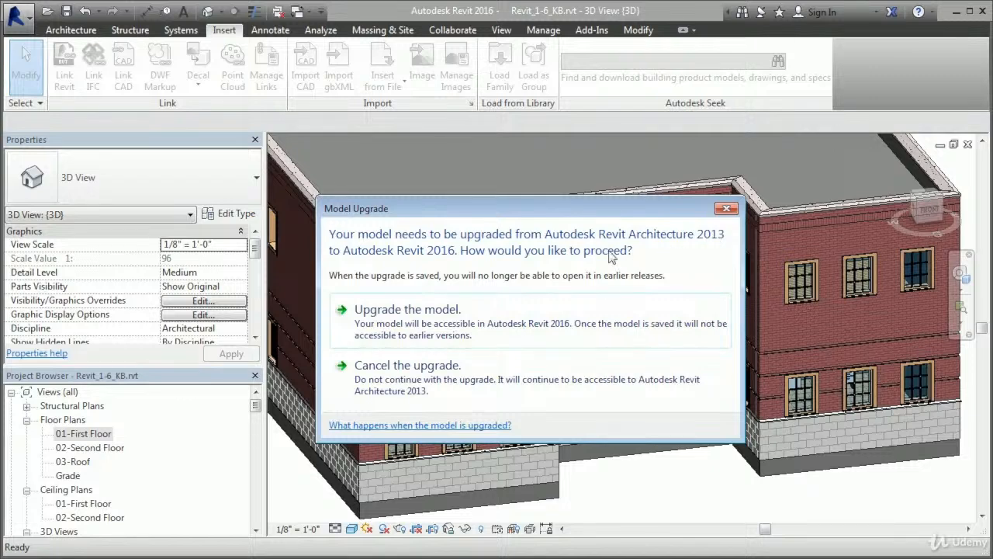
left_click(433, 319)
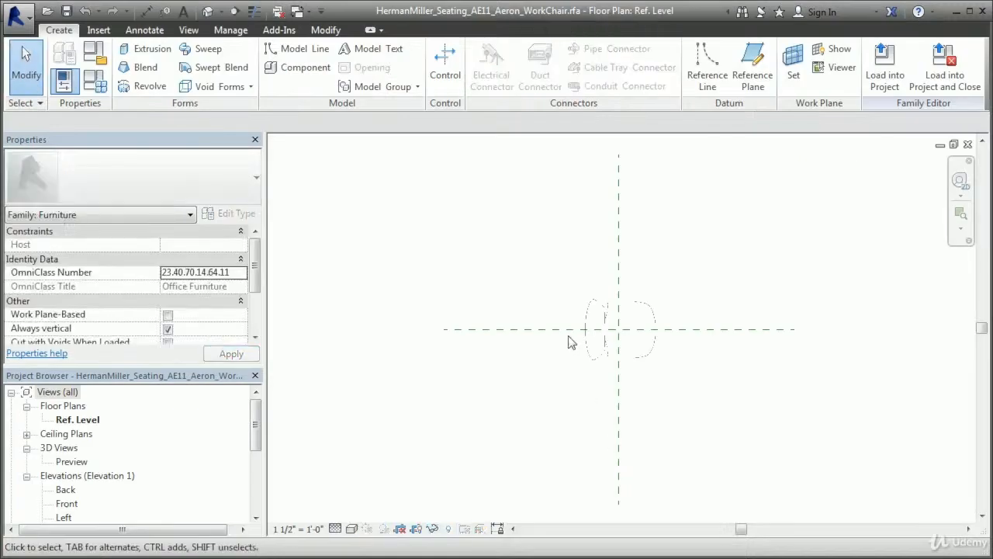
Step: Open the chair family's default 3D view, set its visual style to Shaded and inspect the chair from front and back
left_click(208, 11)
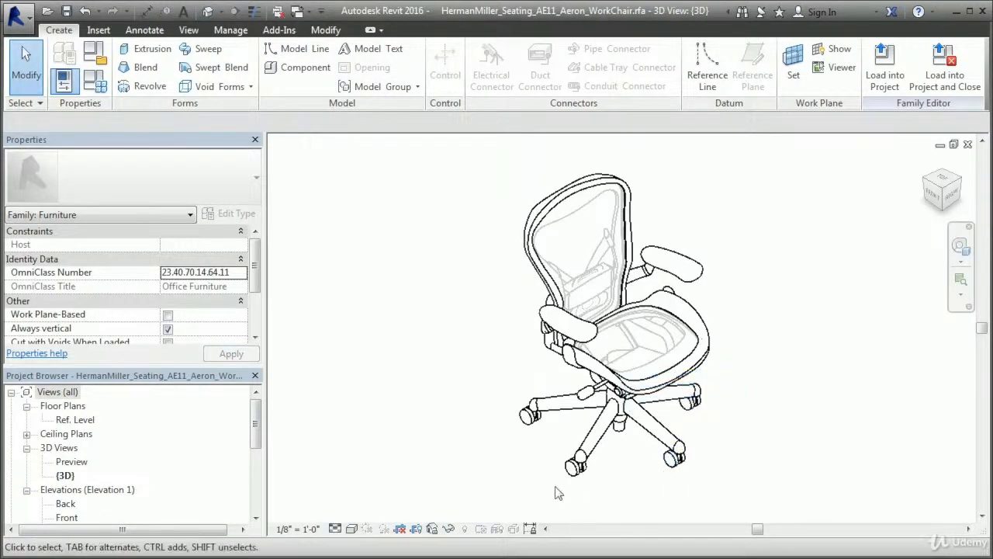
left_click(353, 529)
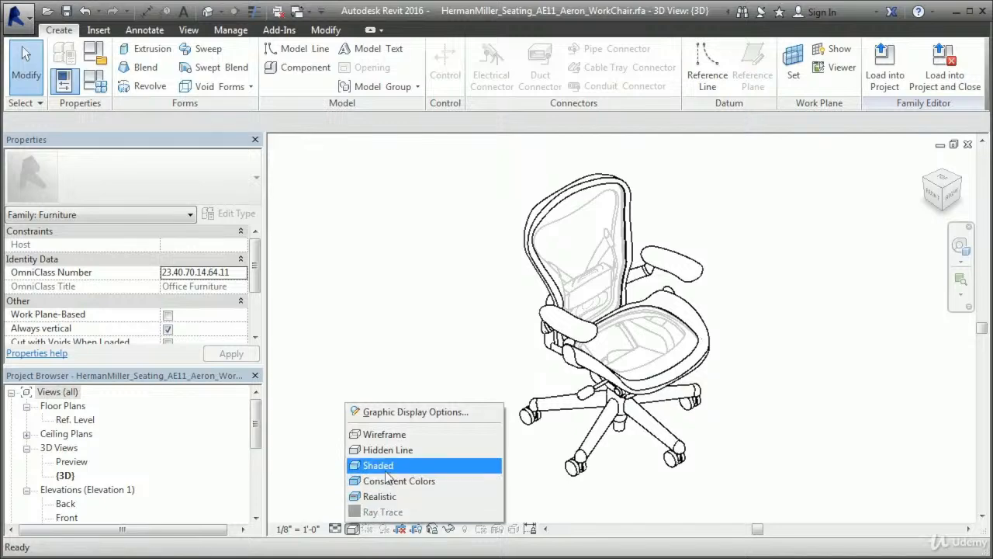
left_click(371, 464)
middle_click_drag(782, 419, 763, 401, "shift")
scroll(665, 345, "up", 3)
scroll(666, 349, "up", 2)
scroll(829, 424, "down", 1)
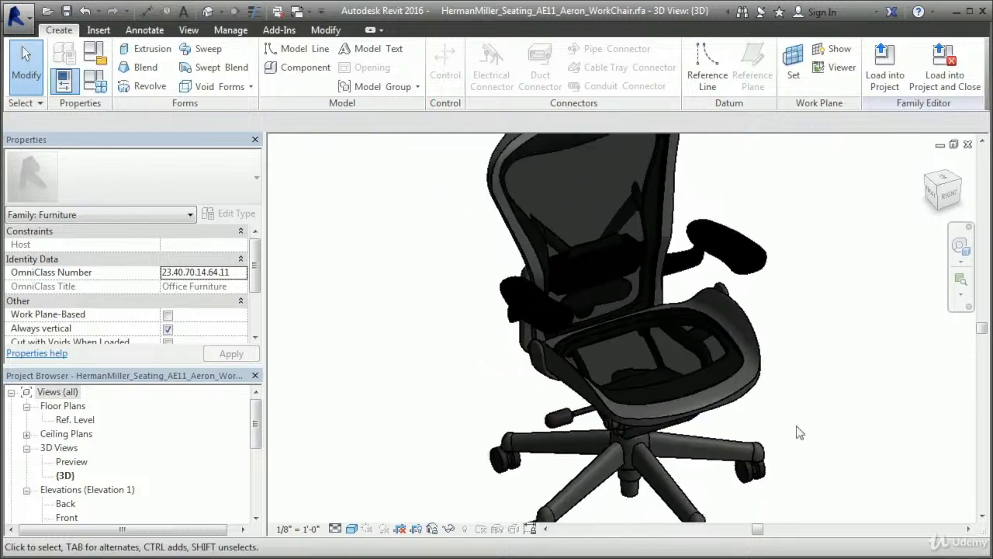
middle_click_drag(760, 467, 797, 378, "shift")
scroll(797, 378, "down", 3)
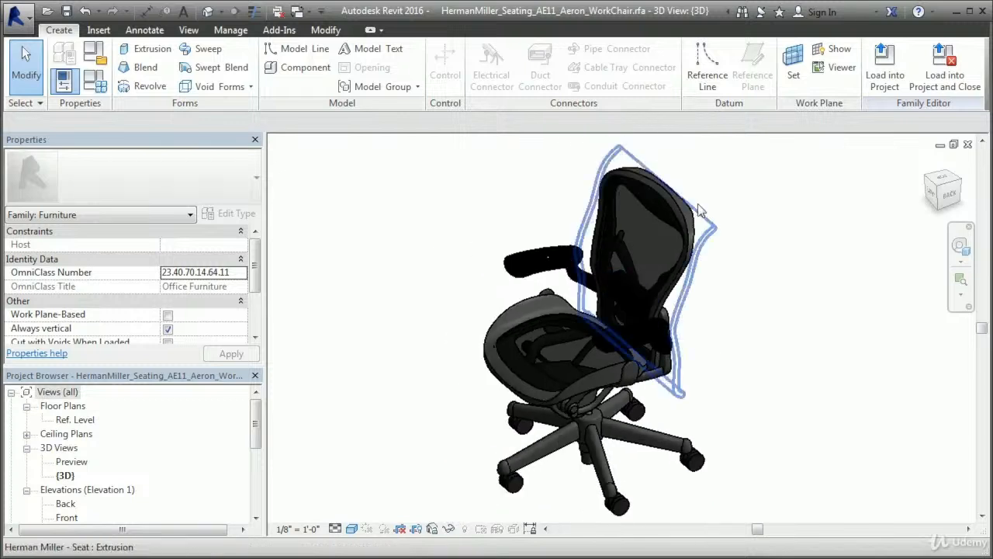
Step: Load the Aeron chair family into the Revit_1-6_KB project and place one Size A chair outside the building on the 01-First Floor plan
left_click(890, 78)
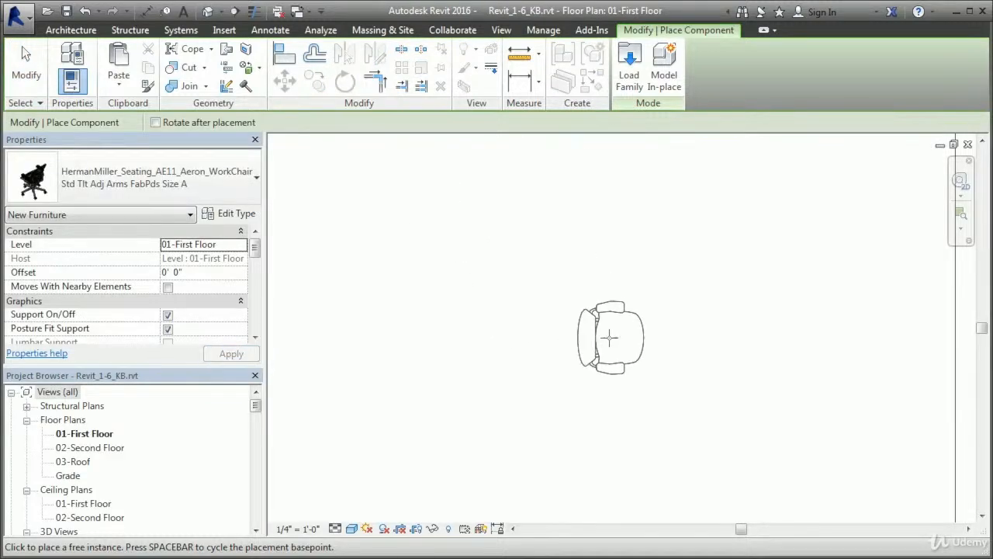
middle_click_drag(575, 378, 616, 222)
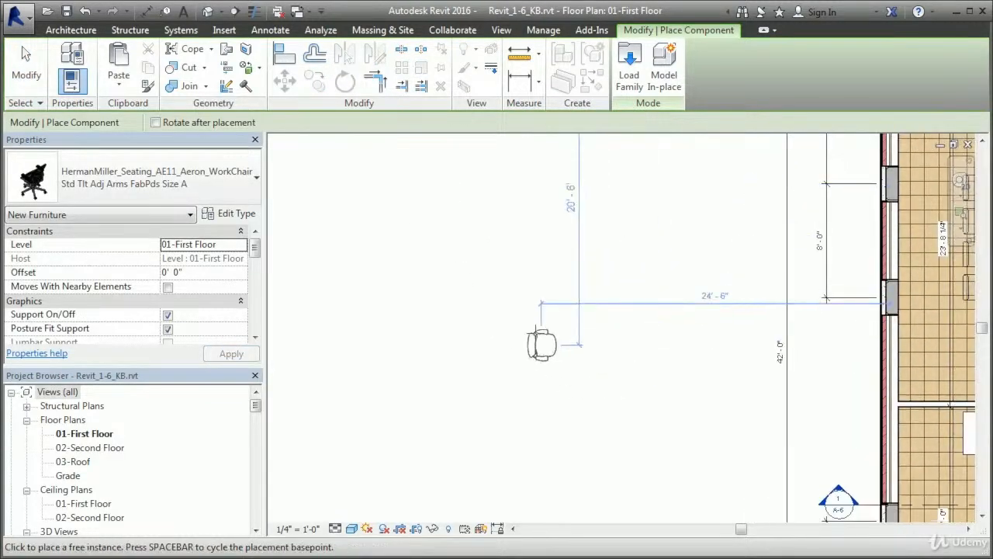
left_click(492, 266)
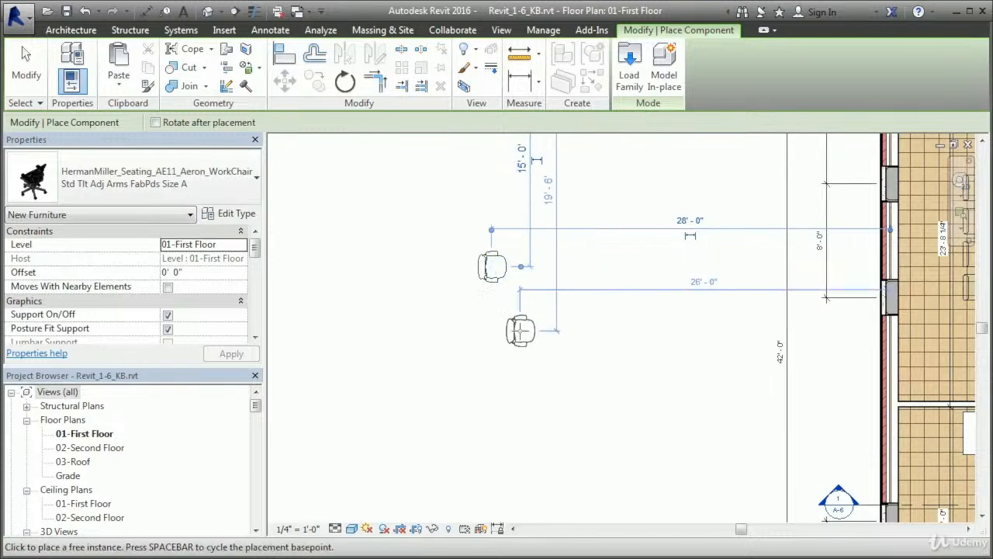
right_click(521, 332)
left_click(564, 343)
right_click(557, 335)
left_click(619, 355)
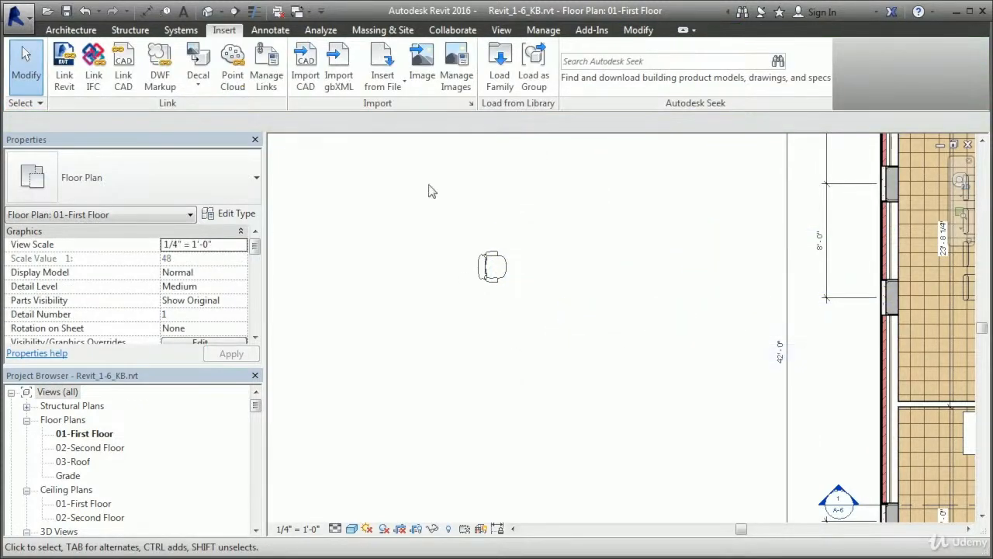
Step: Open the project's default 3D view and inspect the placed Aeron chair up close
left_click(218, 12)
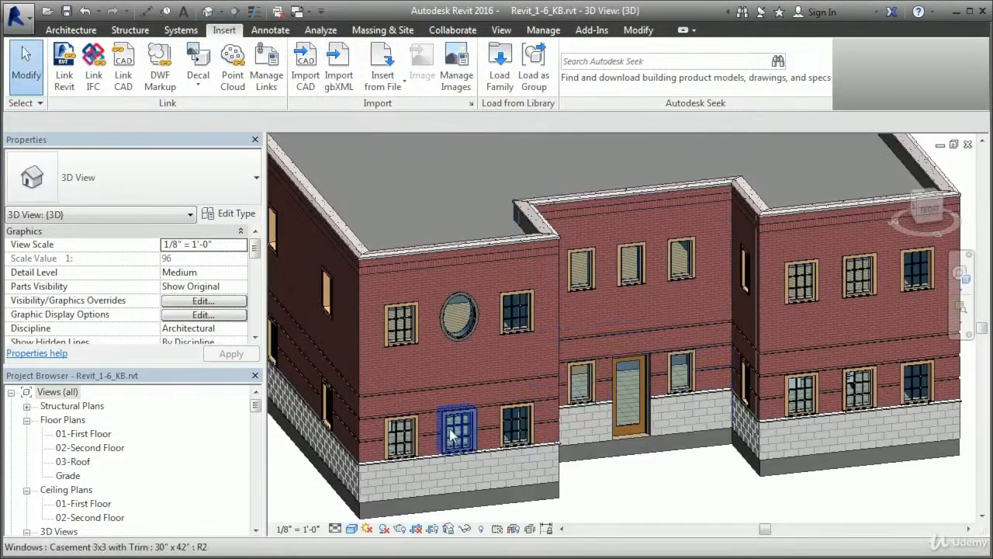
scroll(475, 433, "up", 5)
scroll(476, 433, "up", 5)
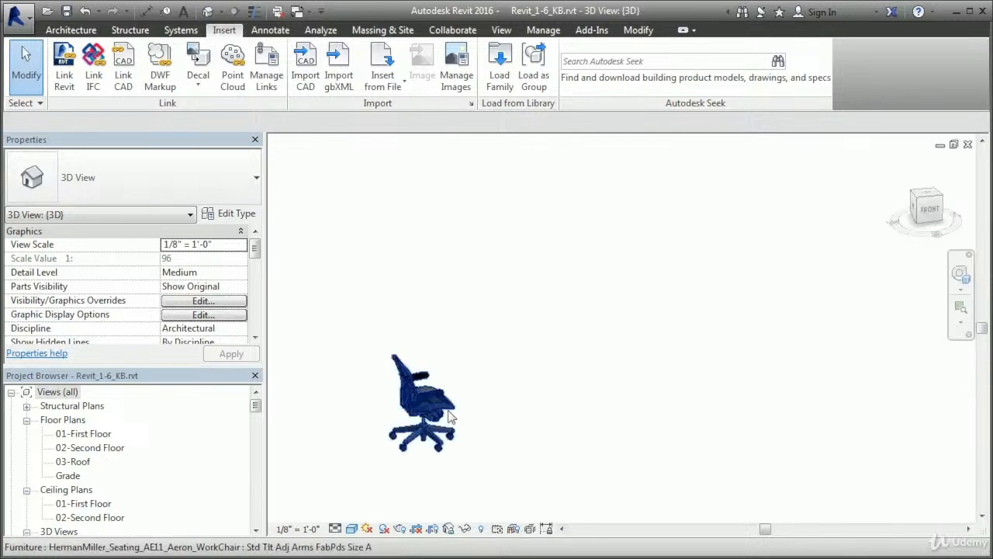
middle_click_drag(491, 423, 470, 438, "shift")
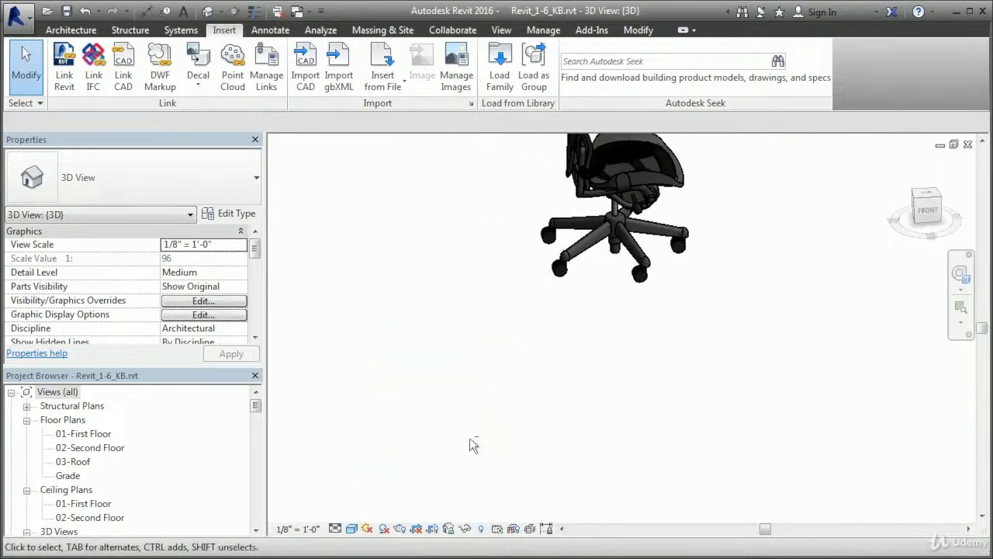
middle_click_drag(611, 200, 557, 411)
scroll(557, 410, "up", 1)
scroll(558, 416, "up", 1)
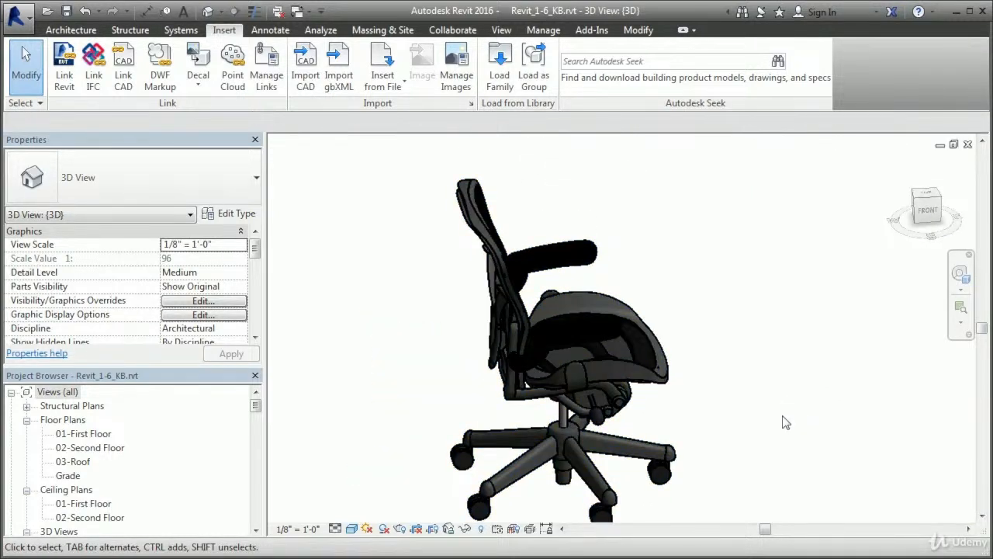
scroll(767, 400, "down", 4)
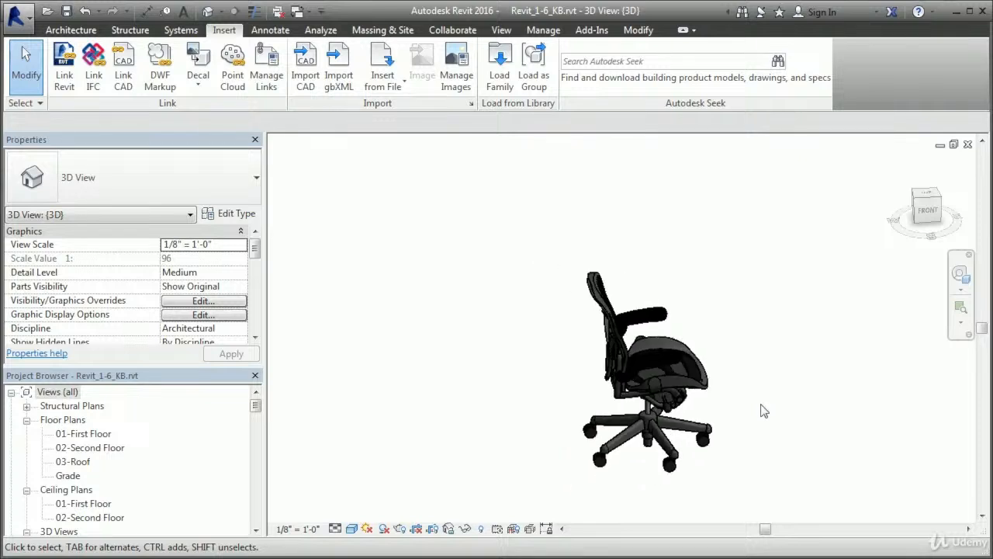
middle_click_drag(763, 406, 639, 406)
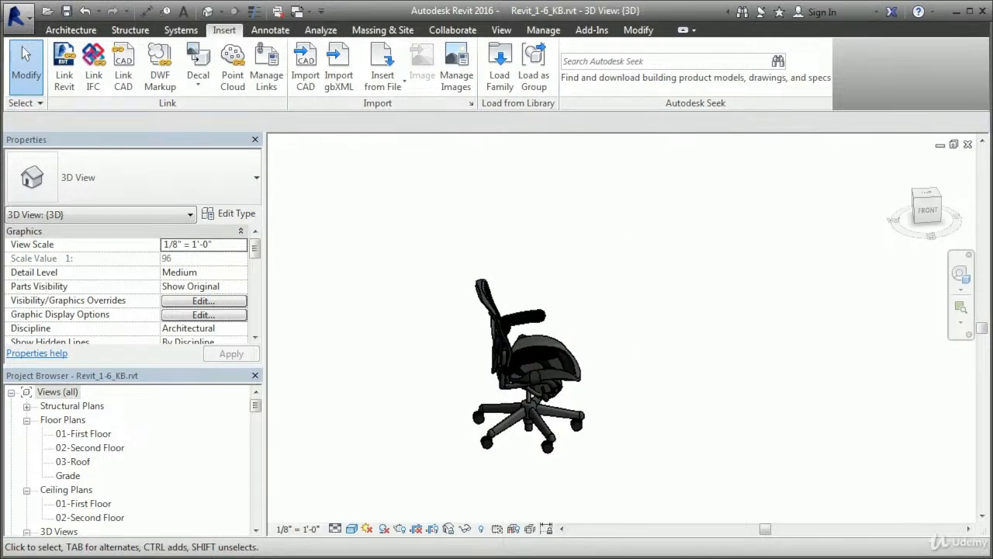
Step: Switch to the browser, open the RevitCity.com Downloads page and look at the Revit version filter
key("alt+Tab")
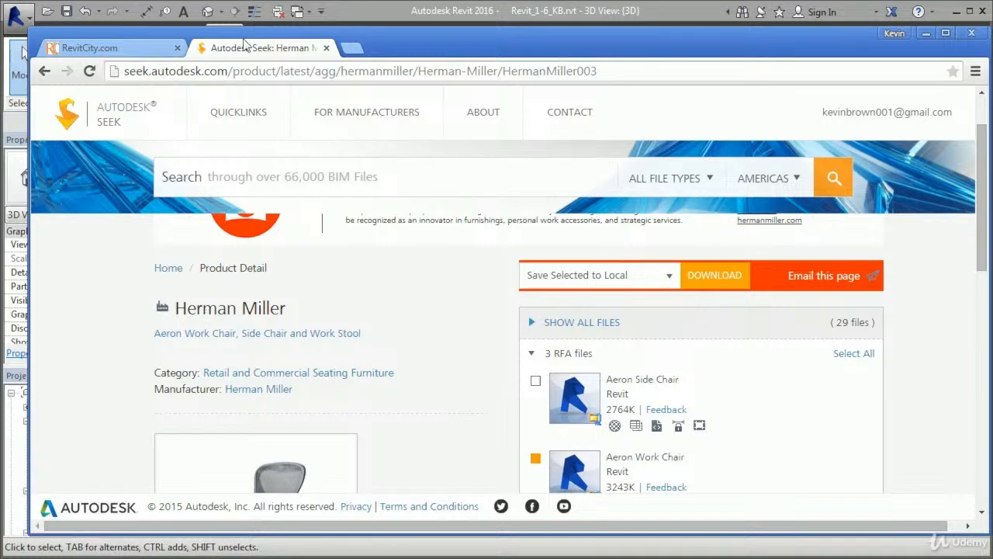
left_click(150, 47)
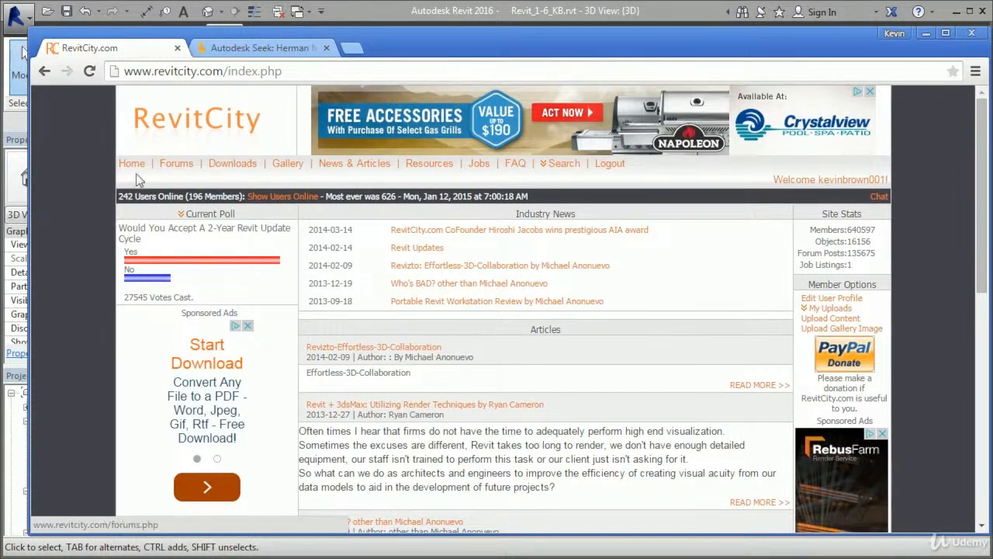
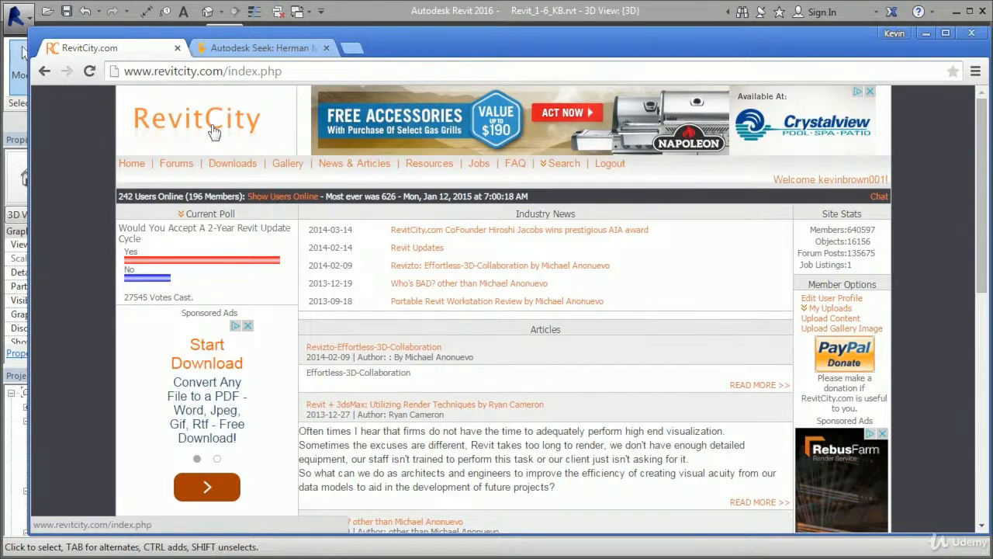
left_click(237, 166)
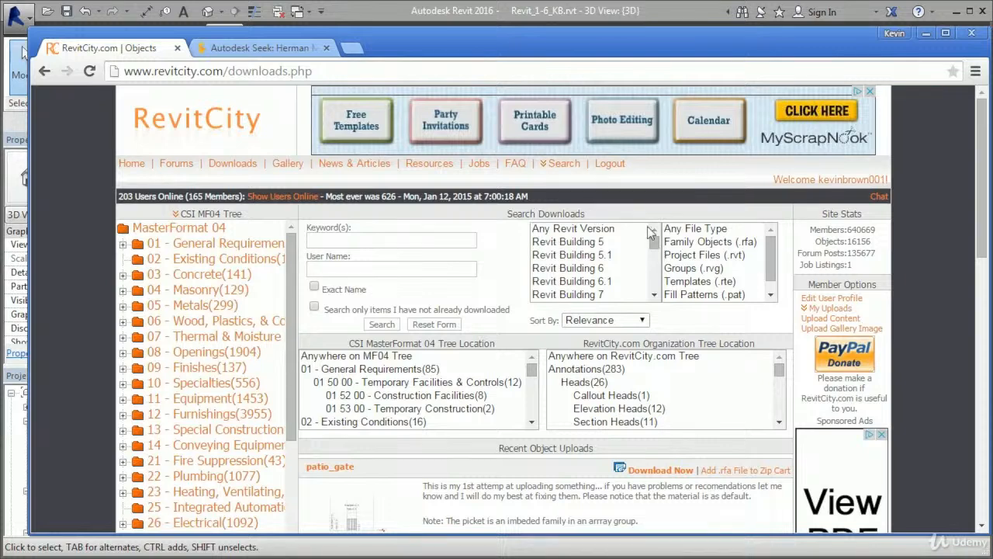
mouse_move(654, 242)
left_mouse_down()
mouse_move(656, 280)
mouse_move(654, 239)
left_mouse_up()
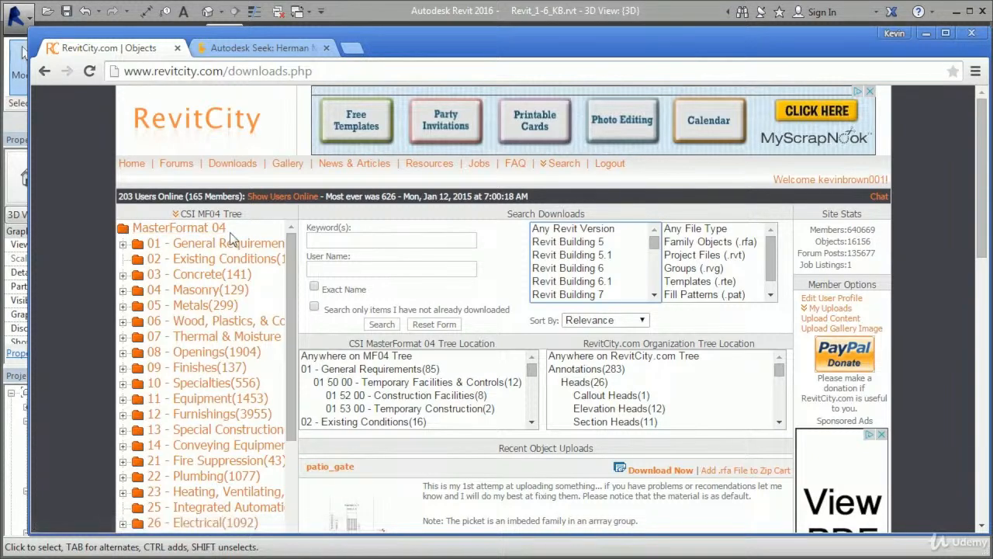
Step: Switch the download category tree from CSI MF04 to the RevitCity.com Tree
left_click(177, 215)
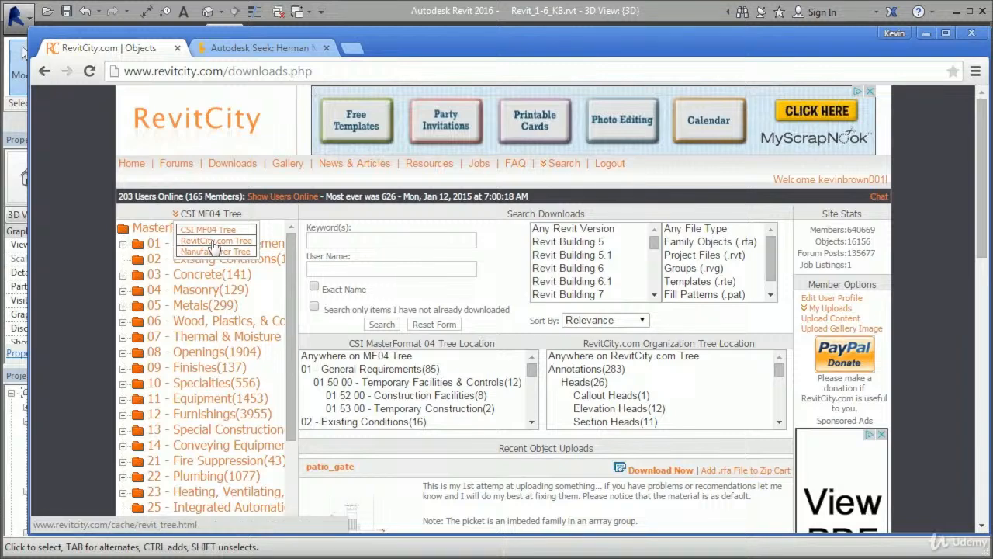
left_click(213, 243)
left_click(178, 216)
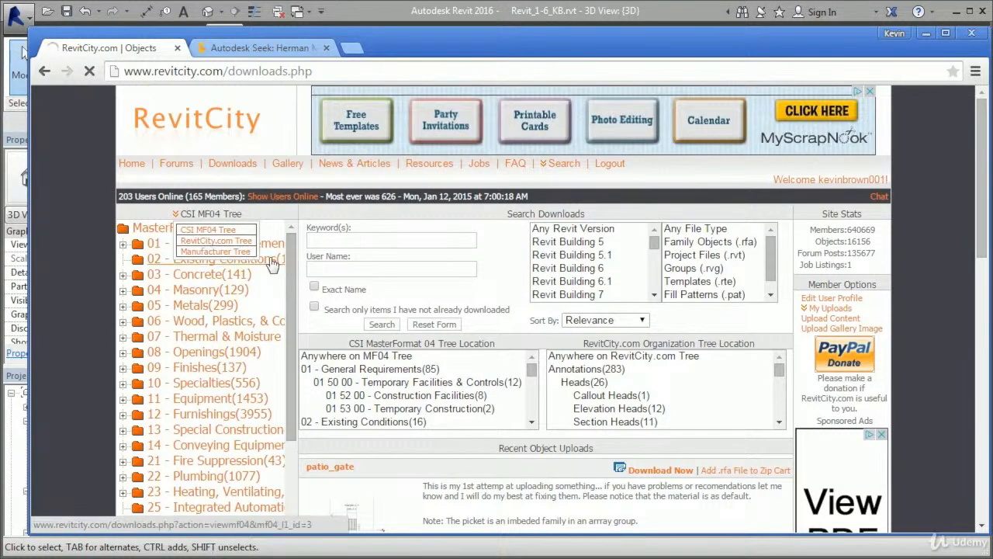
left_click(217, 250)
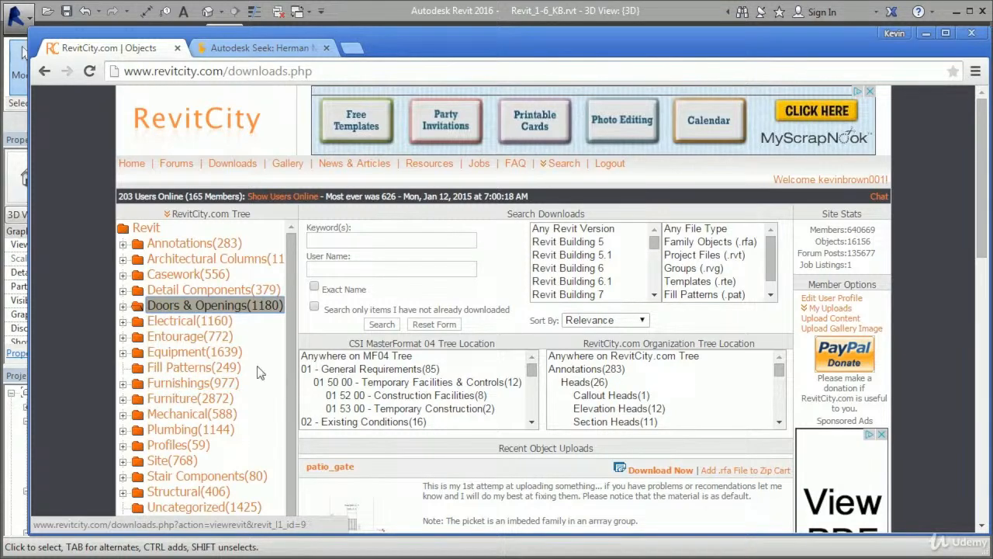
Step: Expand the Furniture and Tables categories and open the Dining & Conference tables listing
left_click(123, 399)
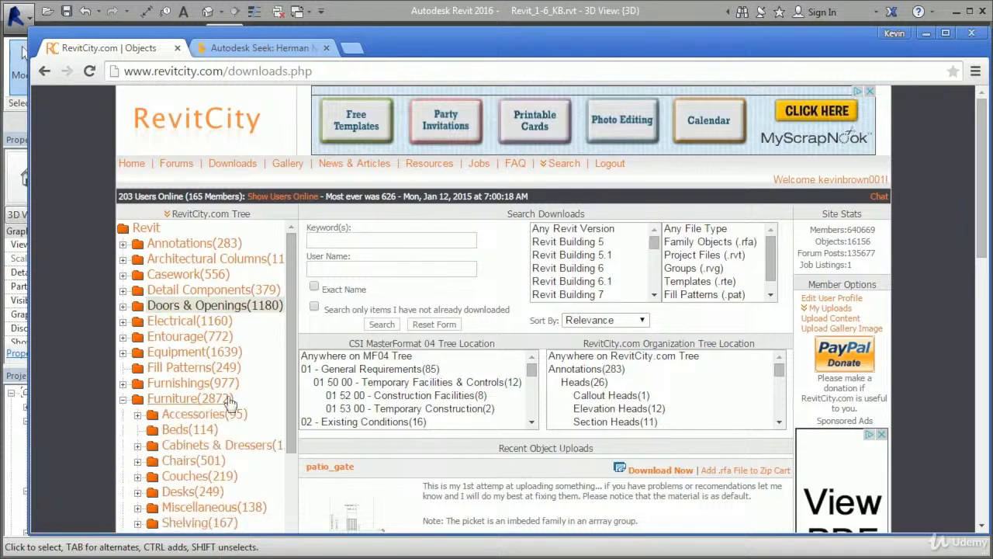
scroll(294, 410, "down", 3)
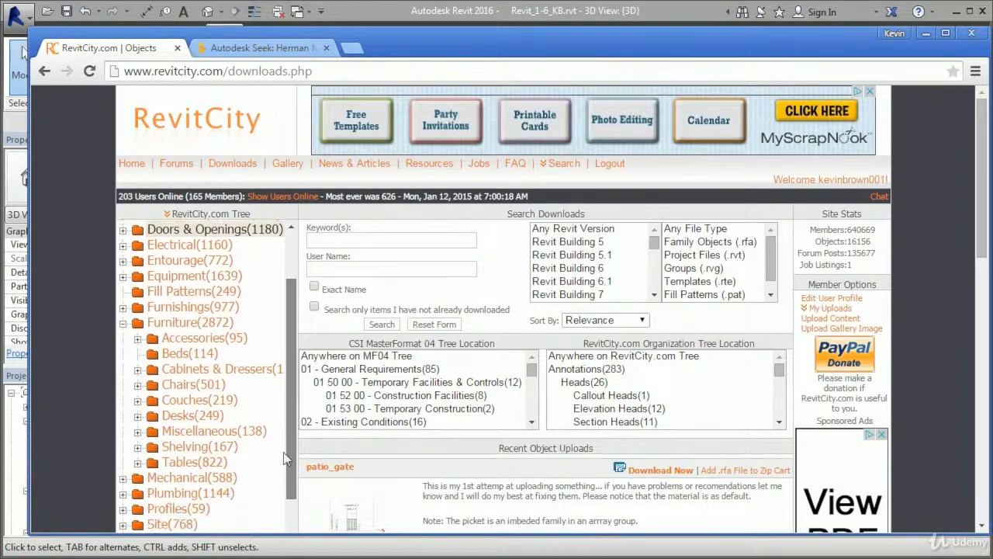
left_click(137, 450)
scroll(292, 458, "down", 2)
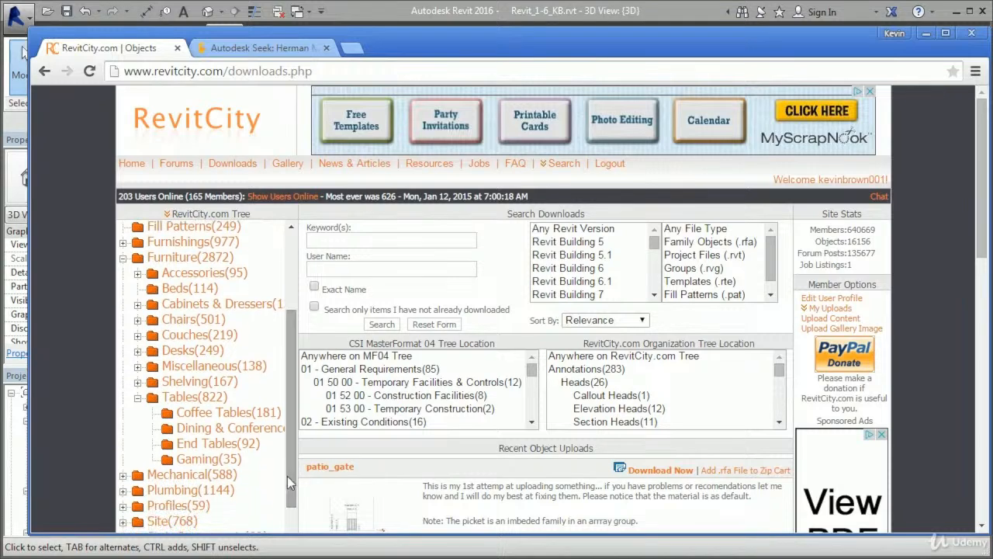
left_click(230, 431)
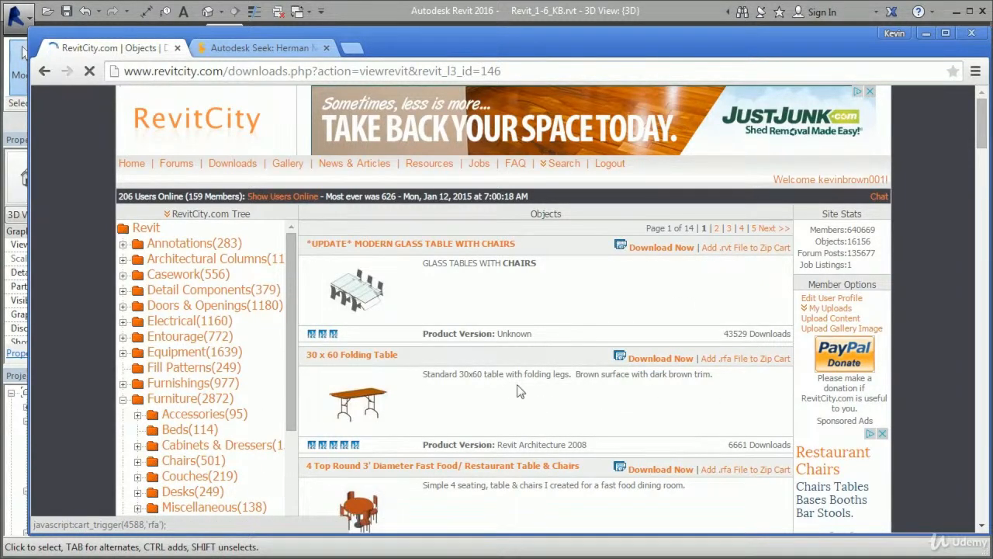
Step: Examine the first page of dining and conference table families, including their previews, descriptions and product versions
scroll(520, 392, "down", 3)
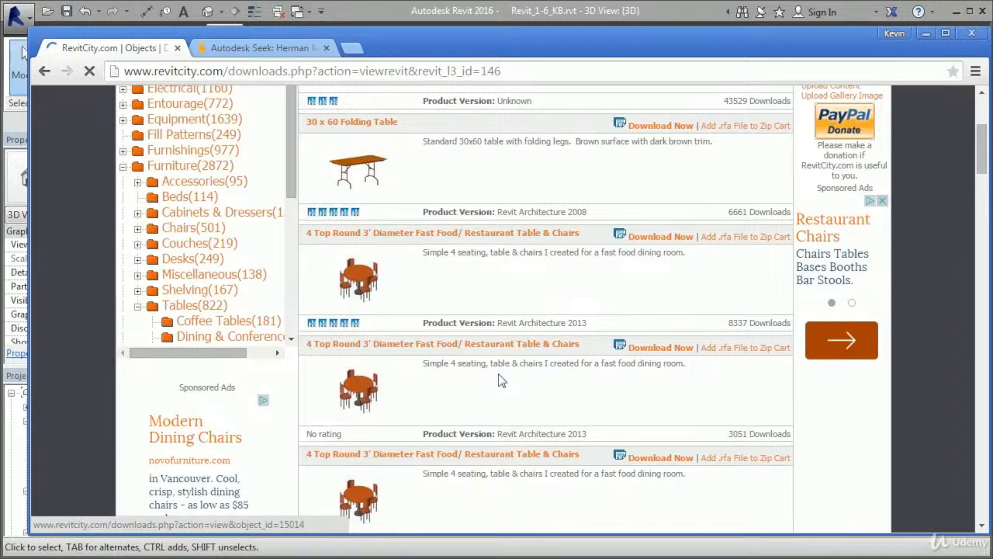
scroll(500, 380, "down", 4)
scroll(495, 286, "down", 2)
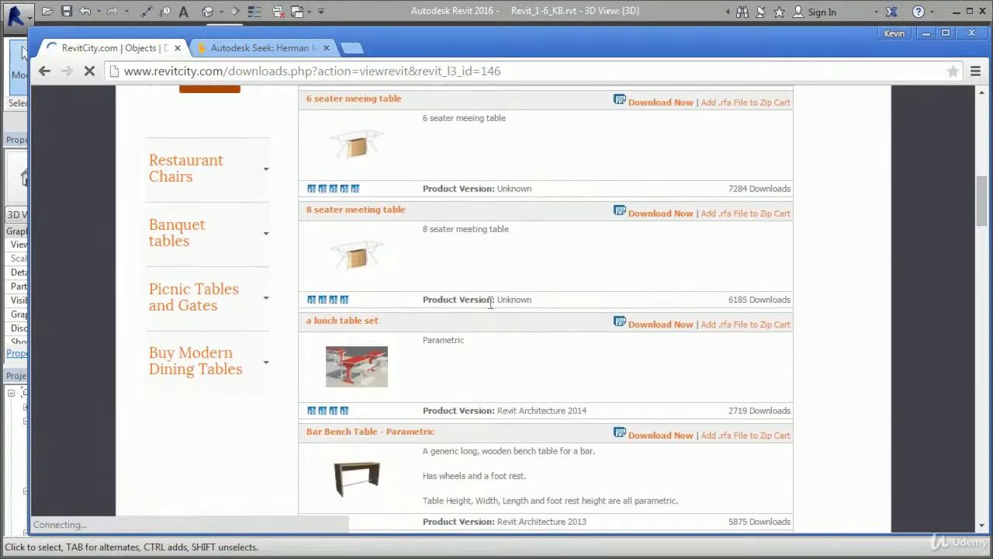
scroll(466, 342, "down", 2)
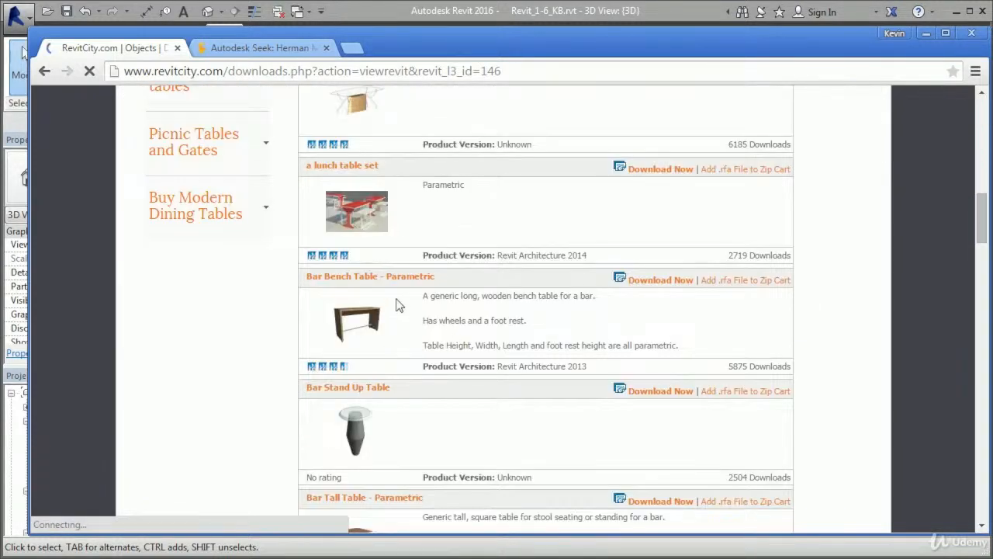
scroll(419, 314, "down", 1)
scroll(423, 319, "down", 5)
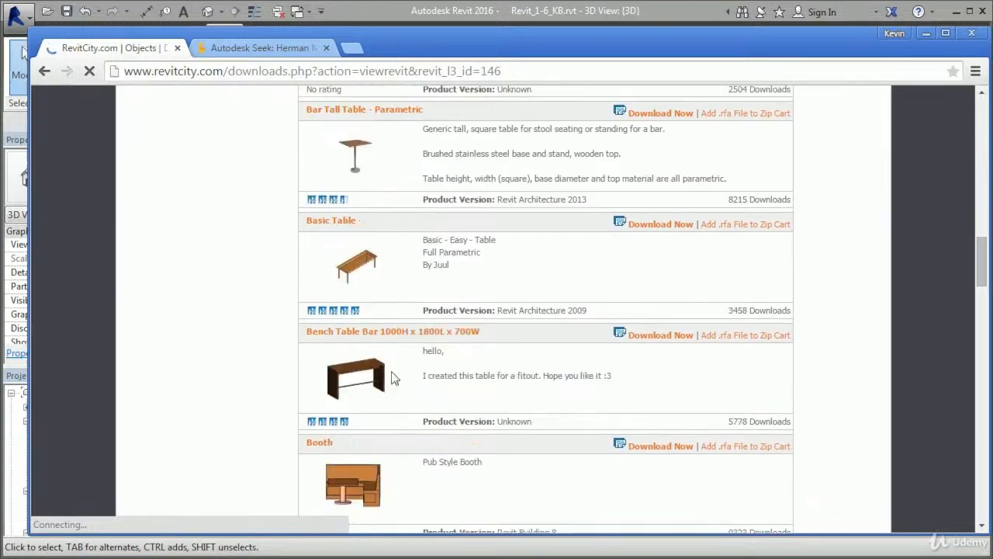
scroll(491, 357, "down", 9)
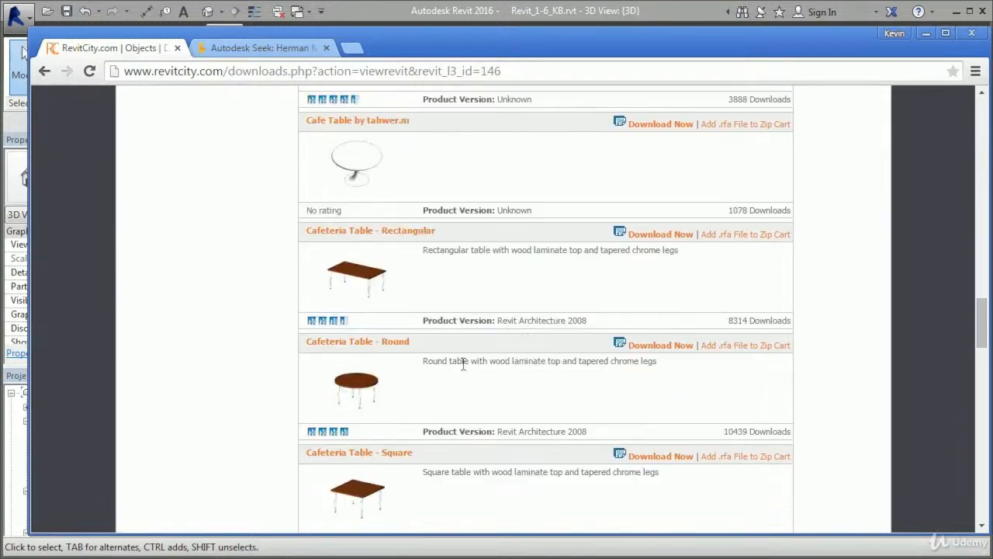
scroll(458, 373, "up", 20)
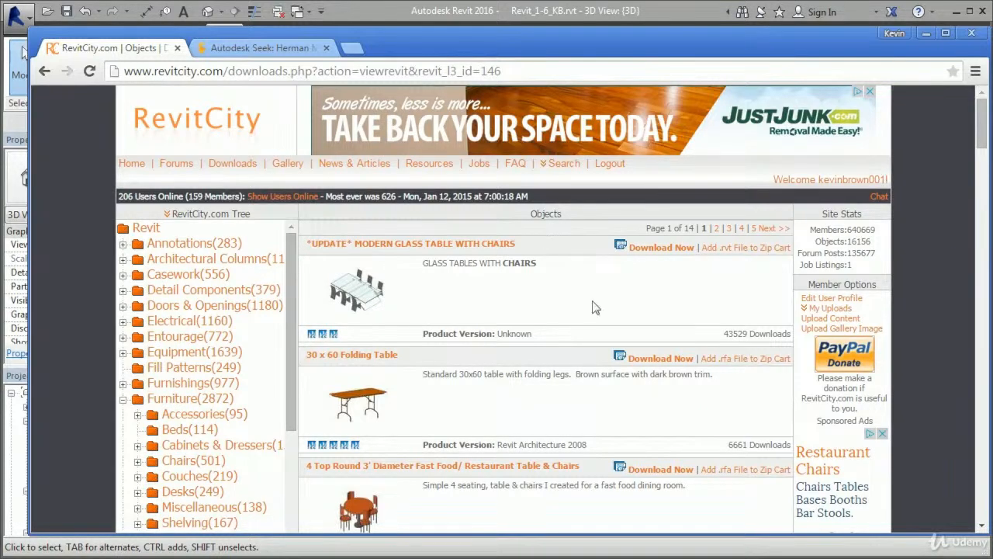
Step: Search the RevitCity downloads for the keywords "conference table" and browse through the resulting families
left_click(235, 164)
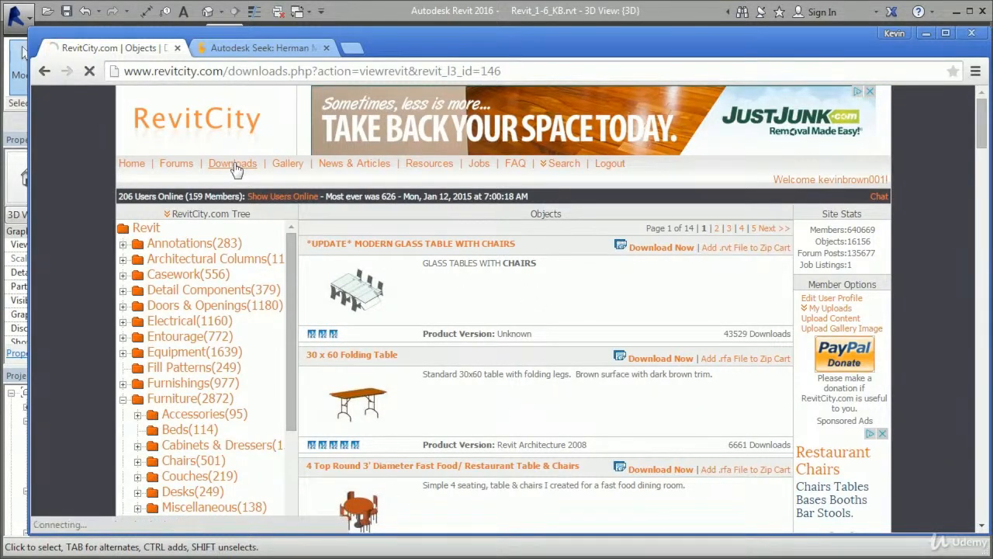
left_click(395, 242)
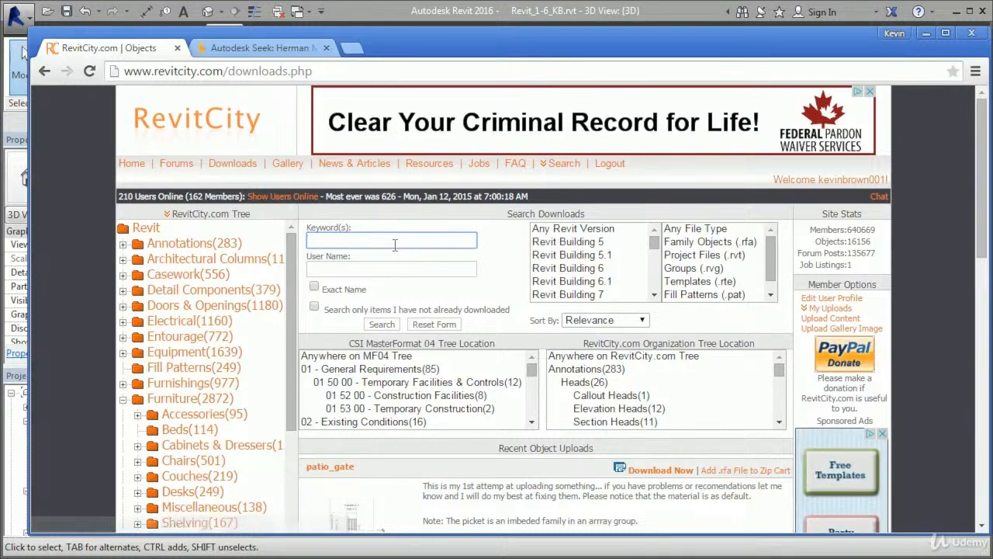
type("c")
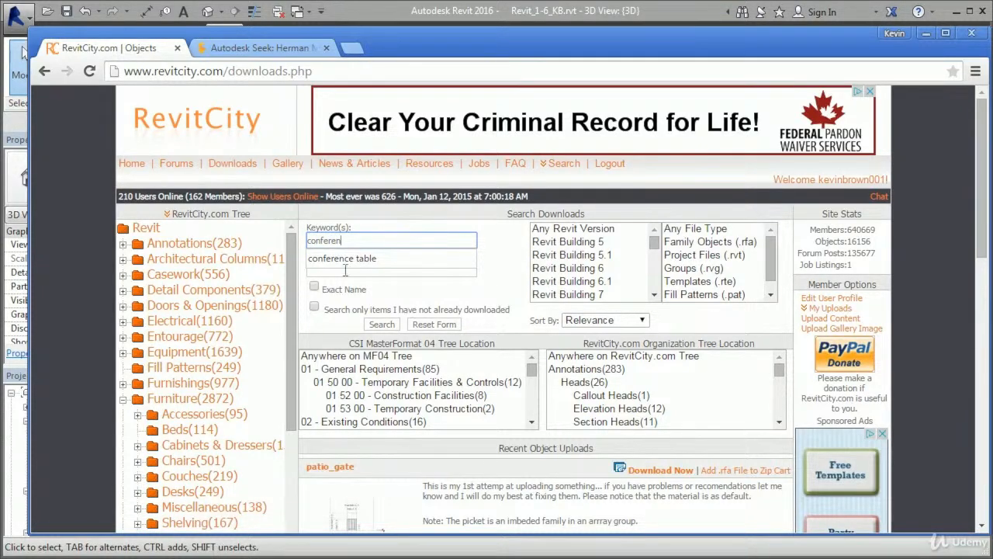
type("onferen")
left_click(349, 264)
key("Return")
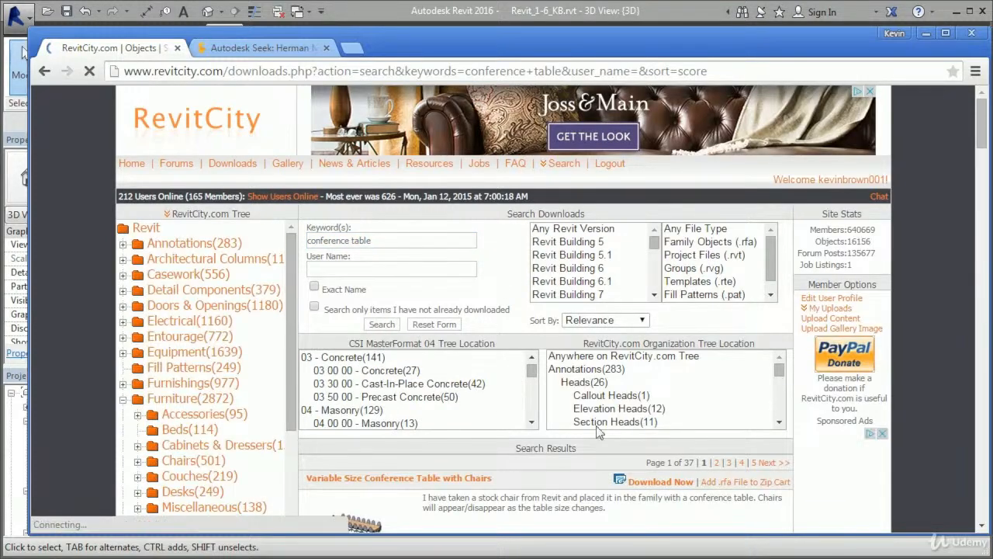
scroll(980, 142, "down", 3)
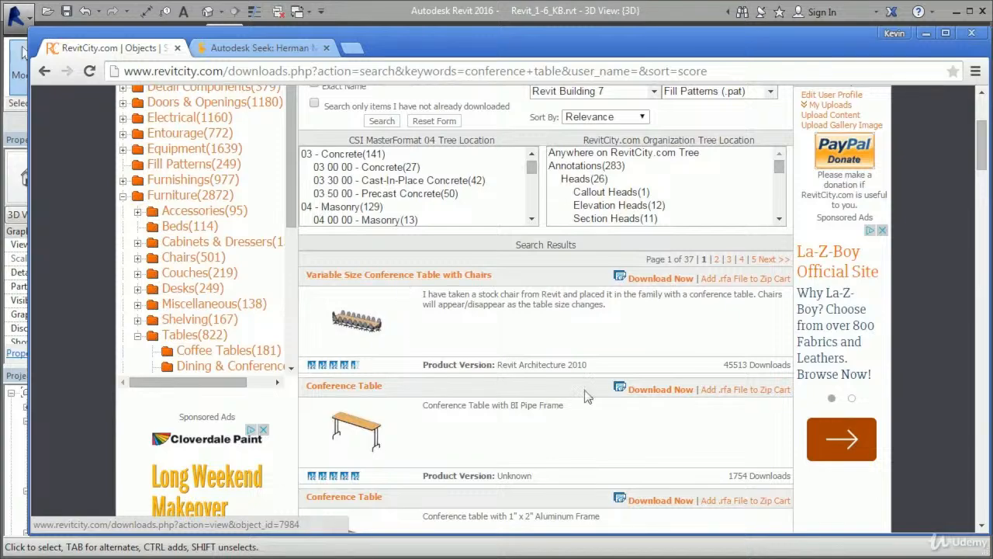
scroll(482, 353, "down", 4)
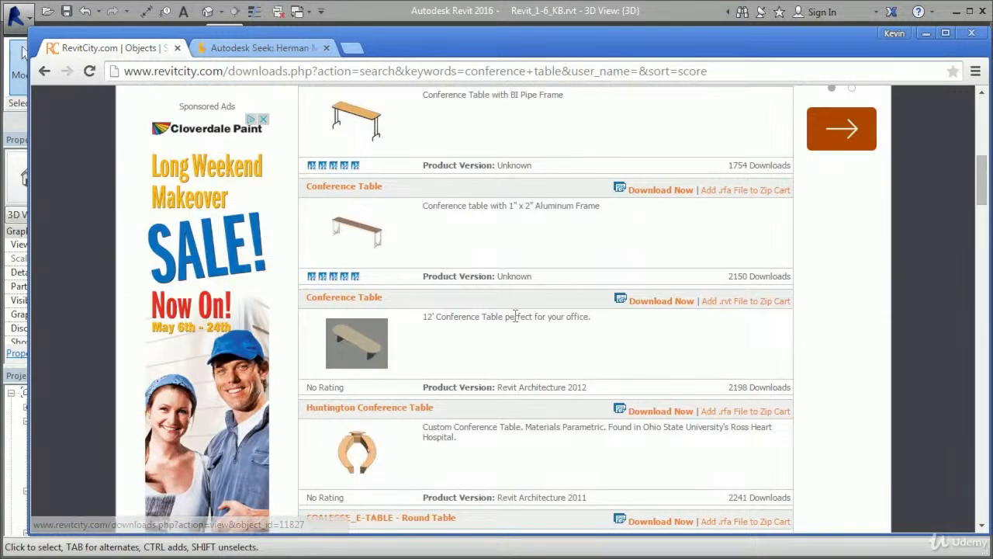
scroll(458, 325, "down", 4)
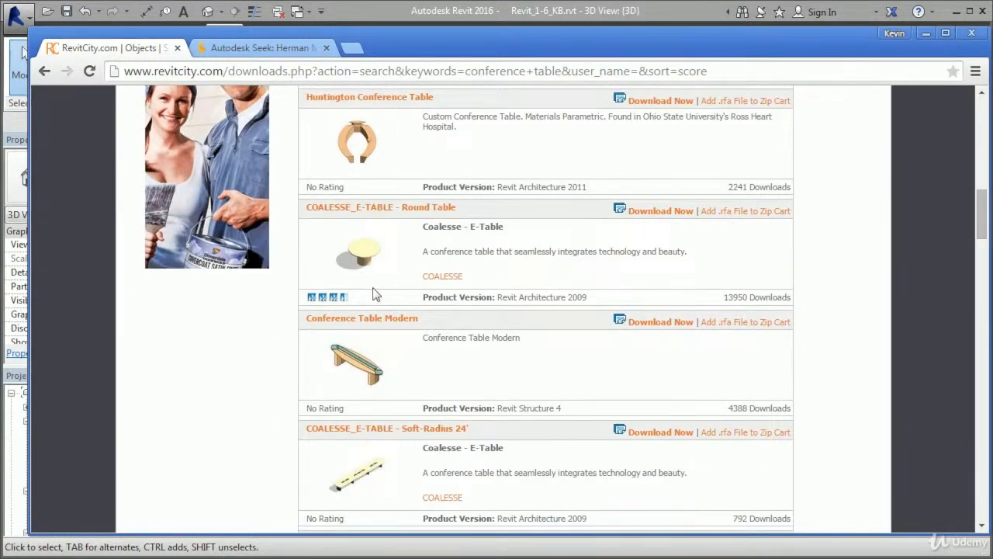
Step: Find the COALESSE_E-TABLE - Soft-Radius 14' family in the conference table results and download it
scroll(370, 340, "down", 2)
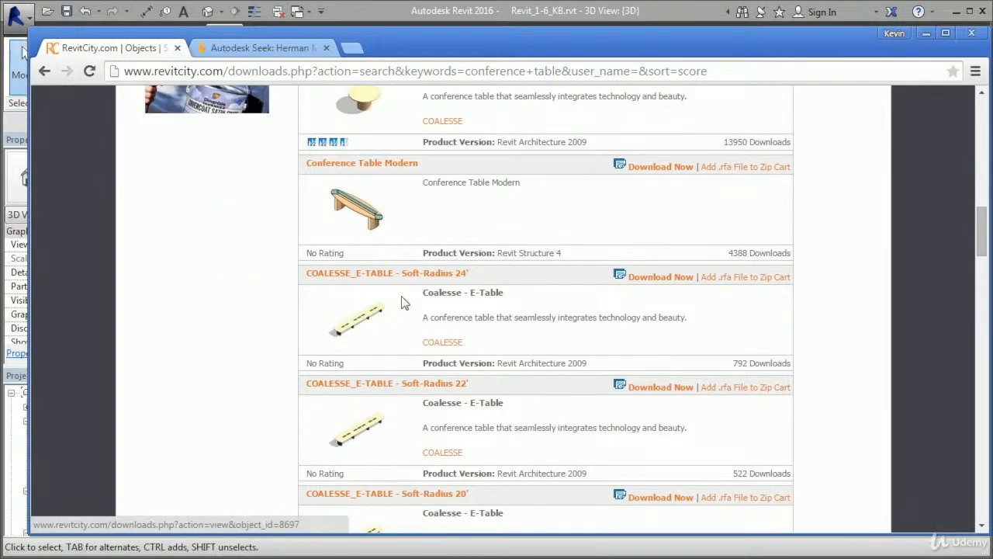
scroll(415, 328, "down", 4)
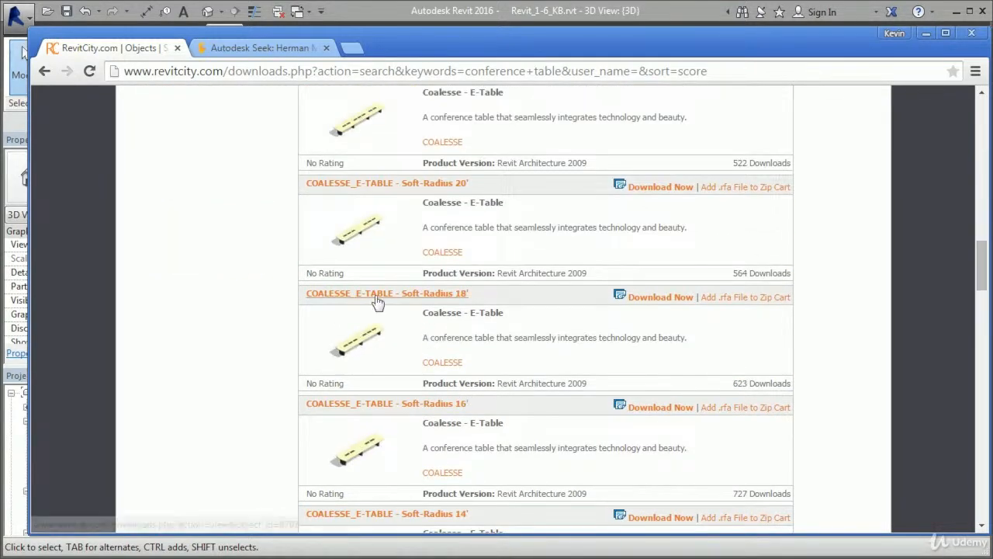
scroll(419, 372, "down", 1)
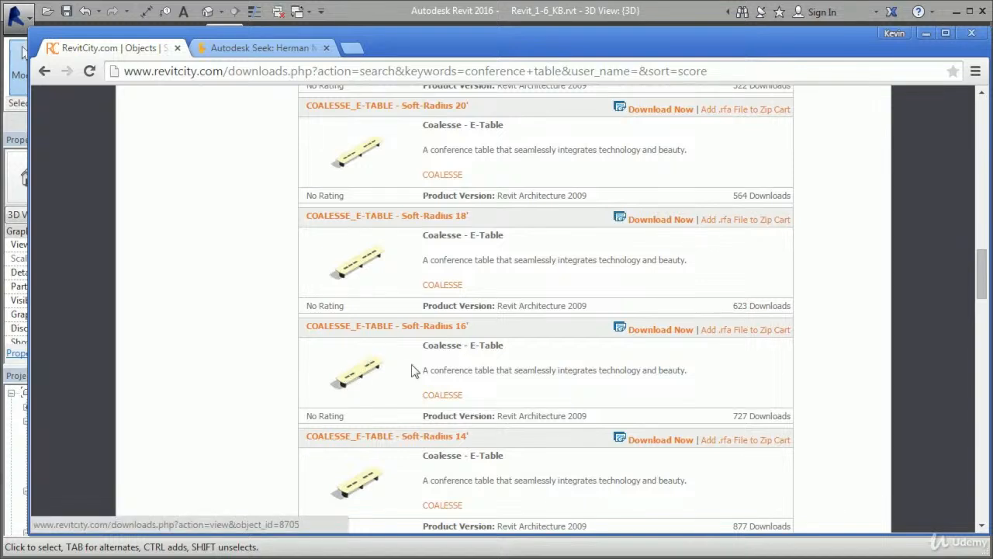
scroll(470, 365, "down", 2)
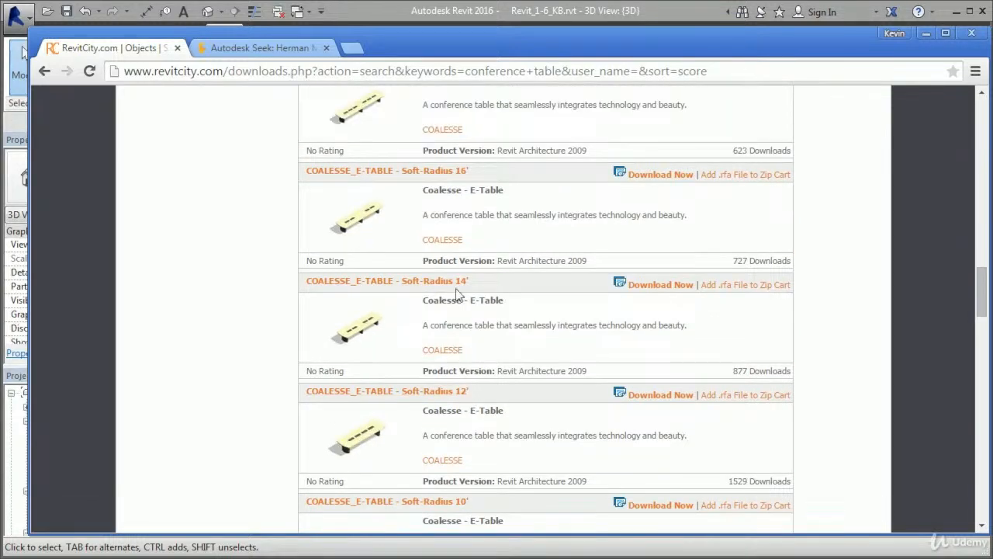
left_click(661, 285)
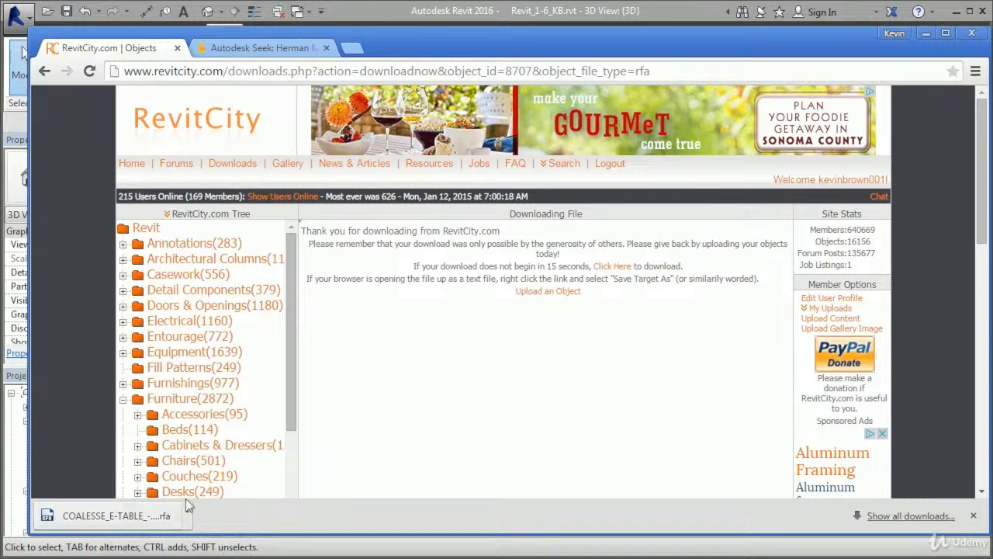
Step: Open the downloaded table family in Revit, upgrading its model, and inspect it in the default 3D view
left_click(103, 516)
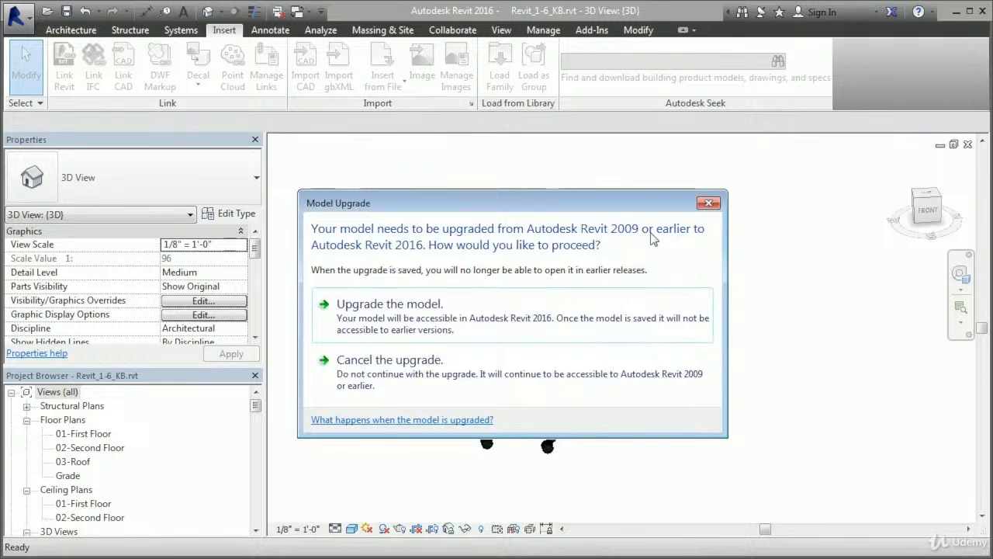
left_click(433, 304)
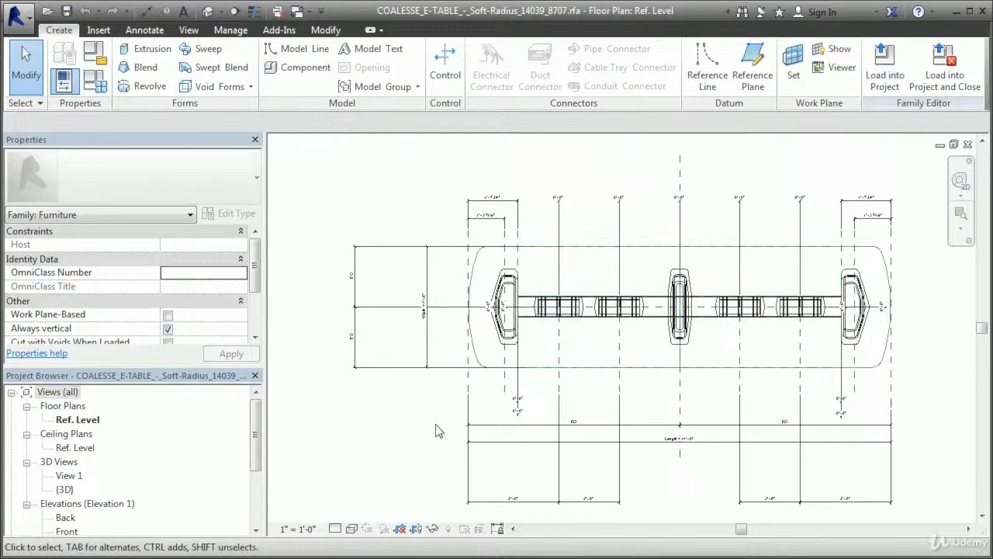
middle_click_drag(517, 388, 446, 398)
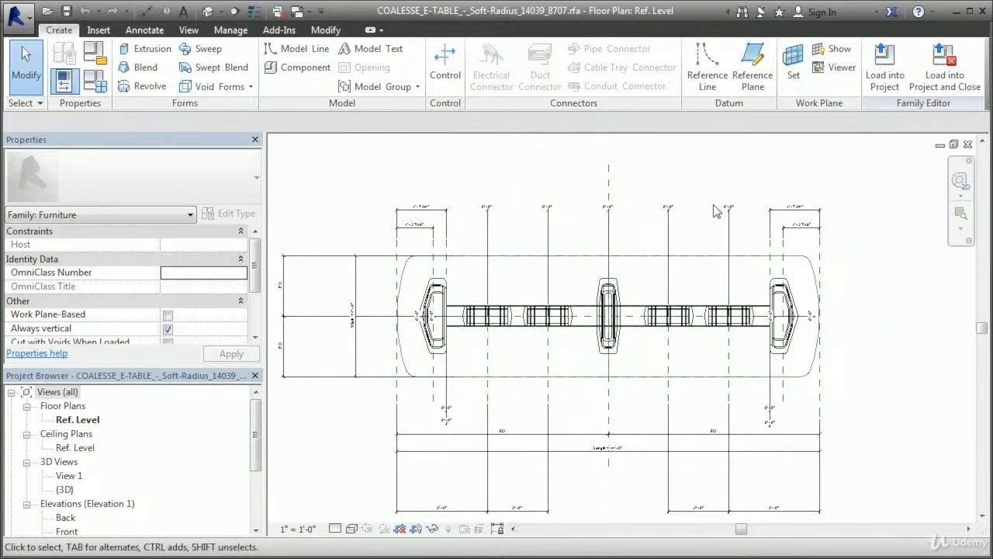
left_click(207, 11)
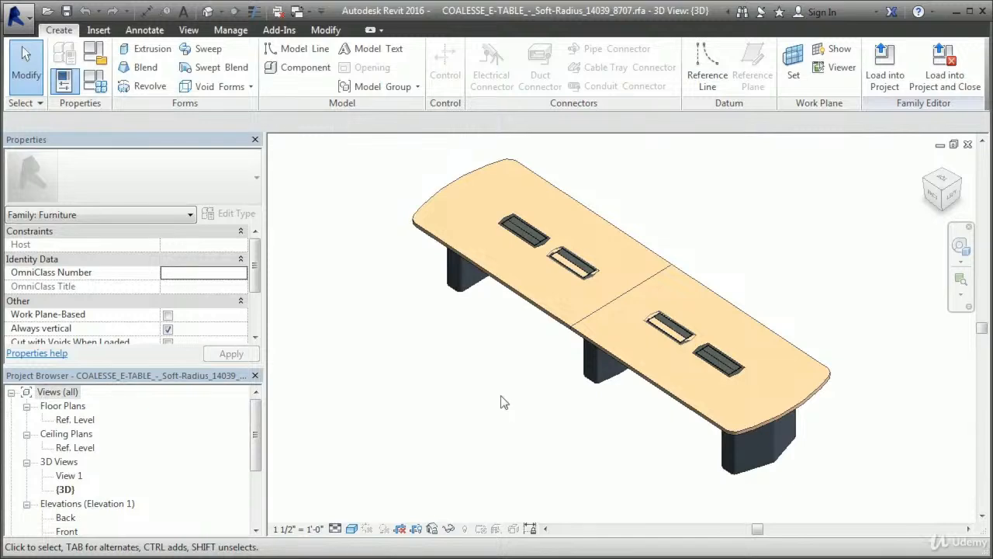
middle_click_drag(500, 401, 666, 351, "shift")
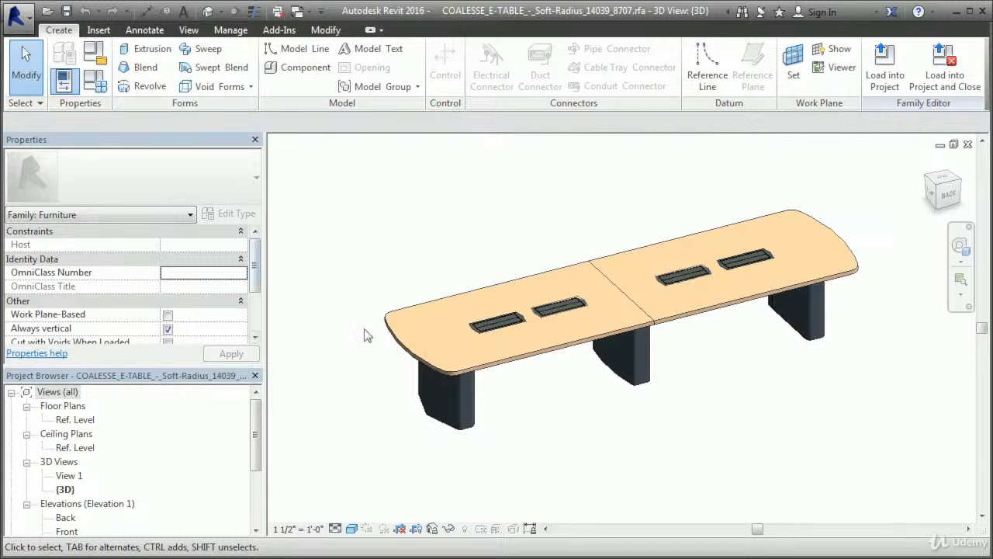
Step: Load the table family into Revit_1-6_KB.rvt only and place one 14' x 48" x 29" table, rotated 90 degrees, beside the chair on the first floor
left_click(882, 78)
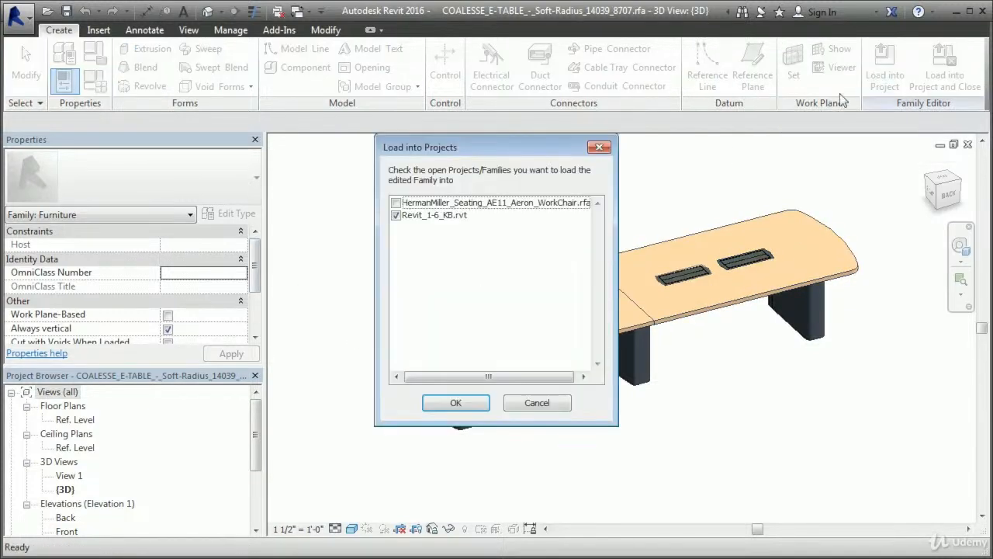
left_click(395, 215)
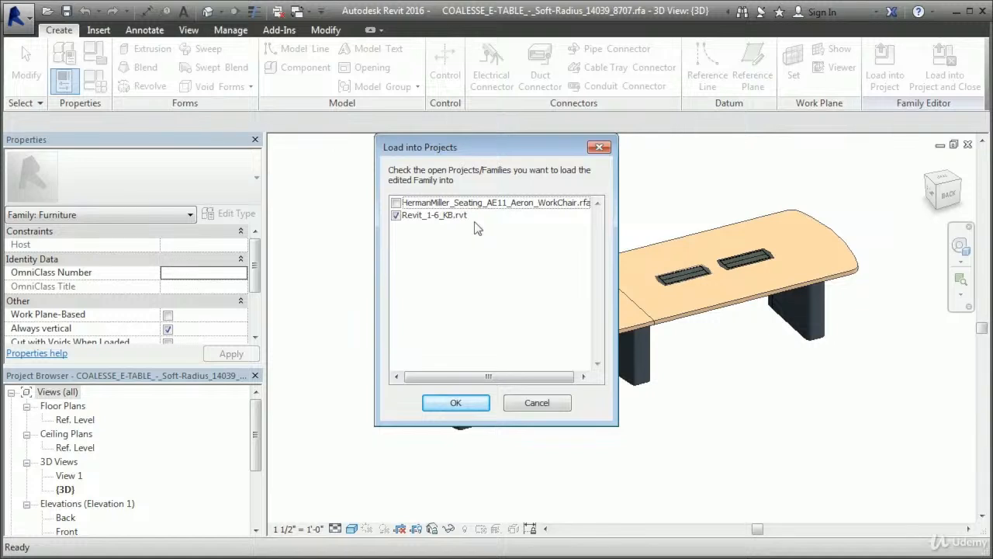
left_click(457, 403)
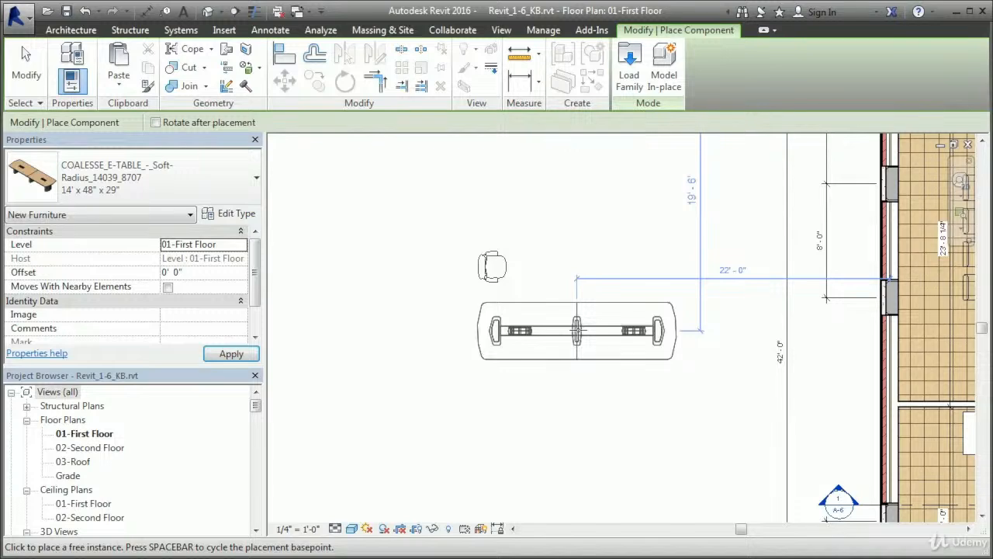
key("space")
left_click(552, 273)
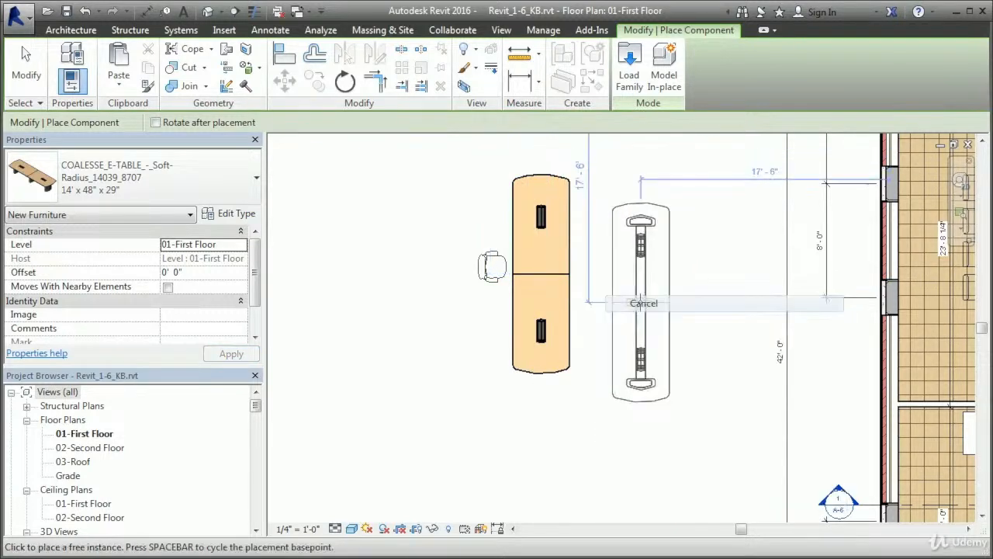
right_click(600, 345)
left_click(676, 355)
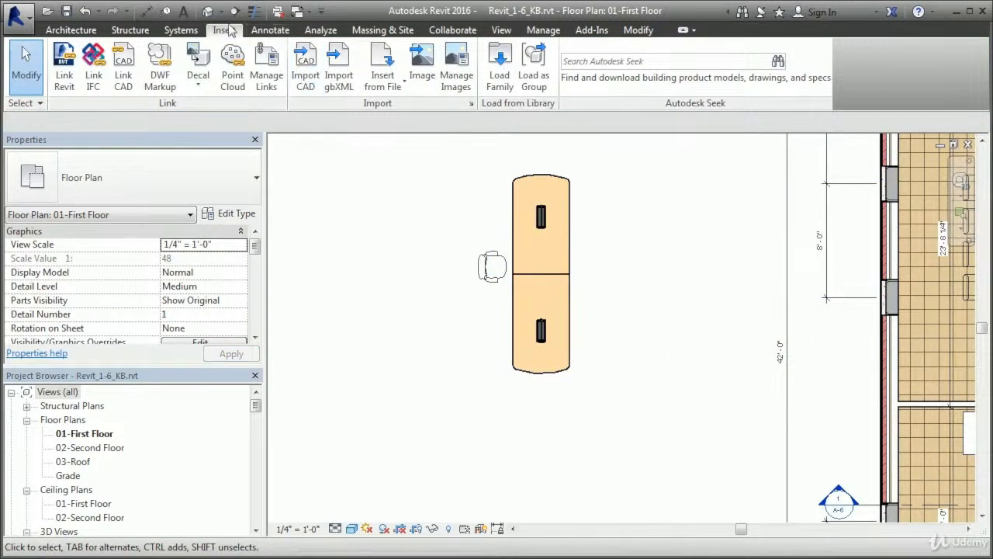
Step: Examine the placed conference table and chair together in the project's 3D view
left_click(207, 10)
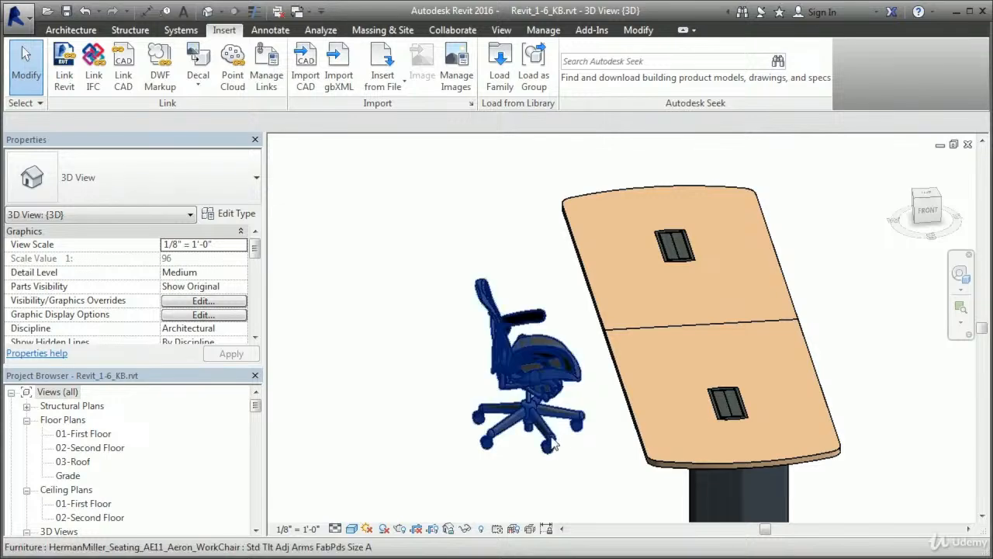
middle_click_drag(563, 449, 652, 399, "shift")
middle_click_drag(615, 457, 815, 143)
scroll(660, 372, "down", 1)
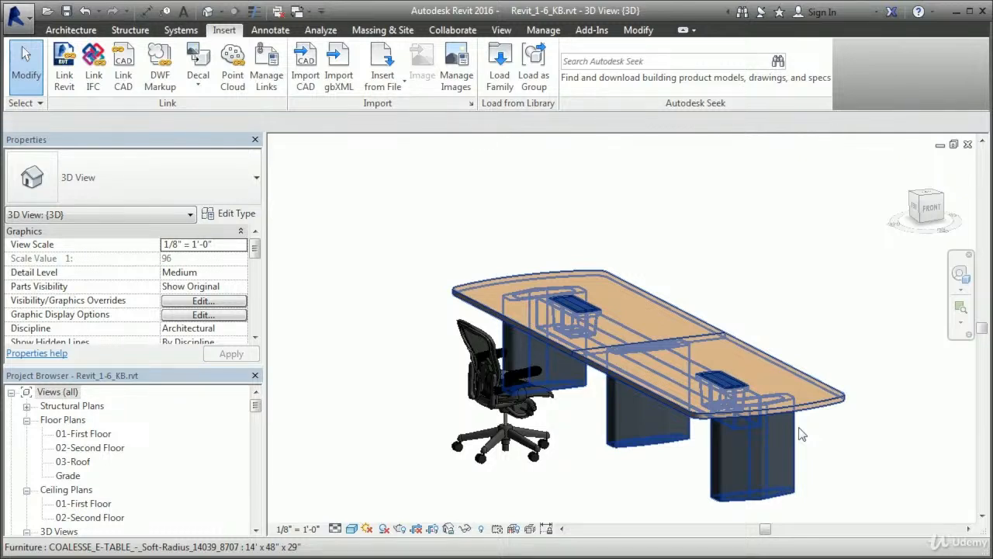
Step: Collapse the view categories, the whole Views (all) branch and the Sheets (all) branch in the Project Browser
left_click(26, 420)
left_click(27, 434)
left_click(26, 447)
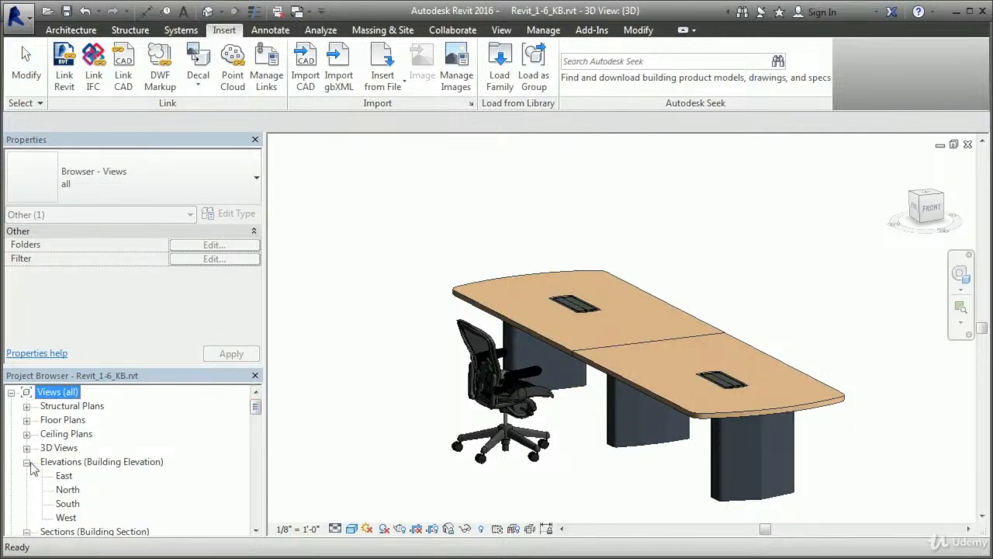
left_click(27, 462)
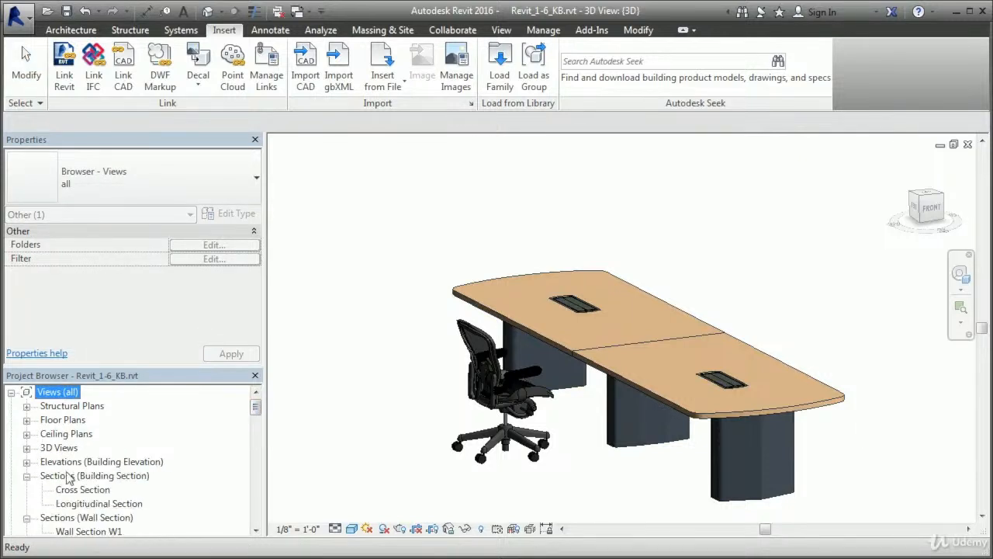
left_click(27, 476)
left_click(11, 392)
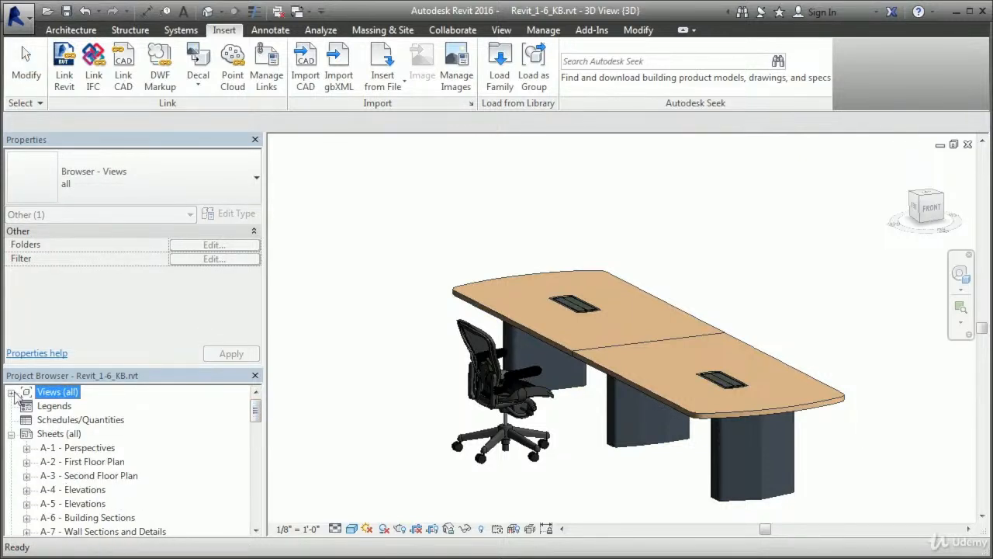
left_click(11, 434)
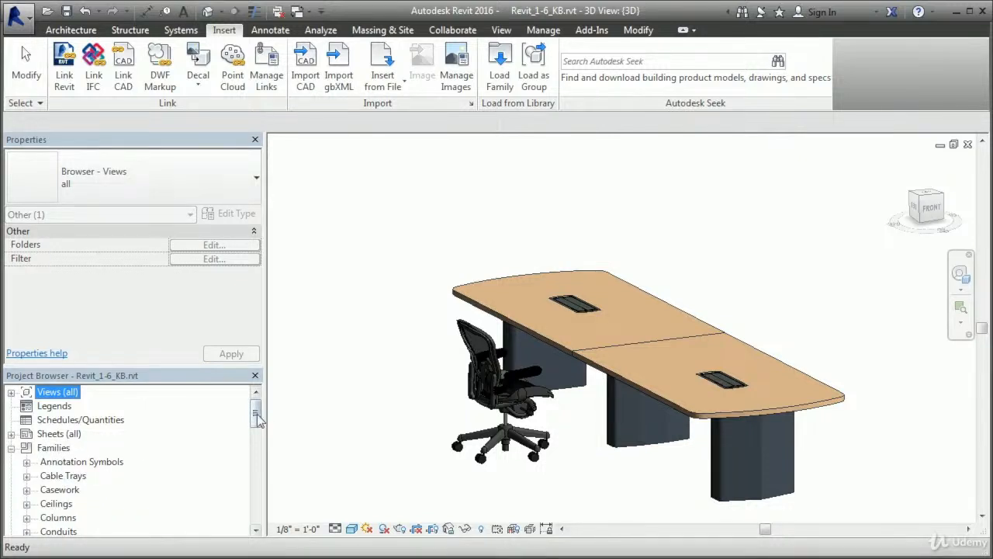
Step: Expand the Furniture category under Families and list the types of the COALESSE_E-TABLE Soft-Radius family
left_click_drag(259, 419, 258, 497)
left_click(27, 476)
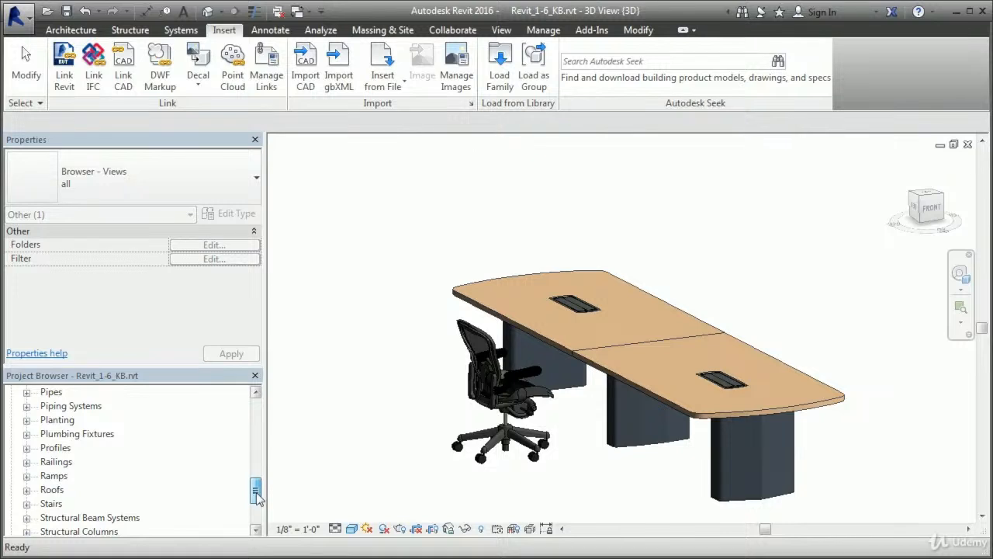
scroll(258, 496, "up", 5)
left_click(27, 420)
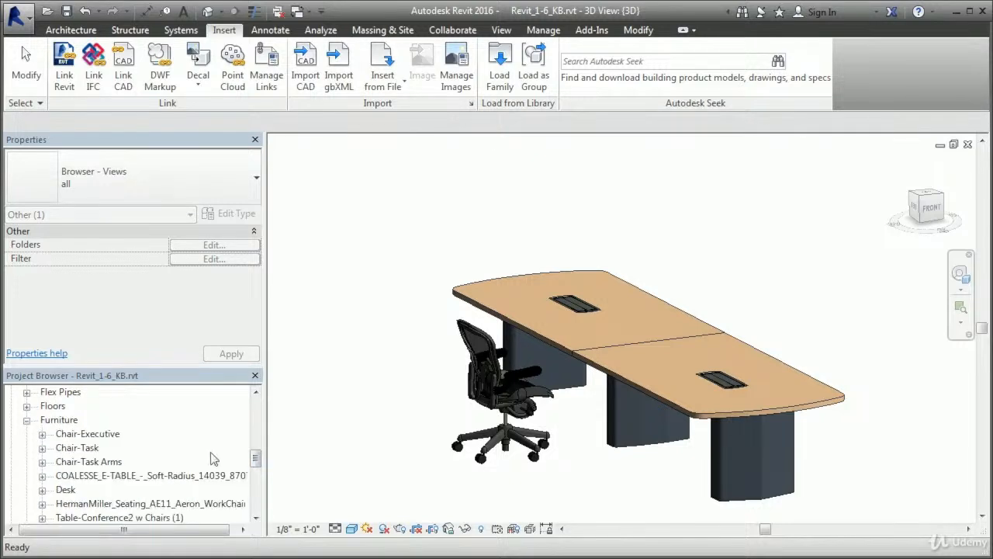
scroll(257, 461, "down", 1)
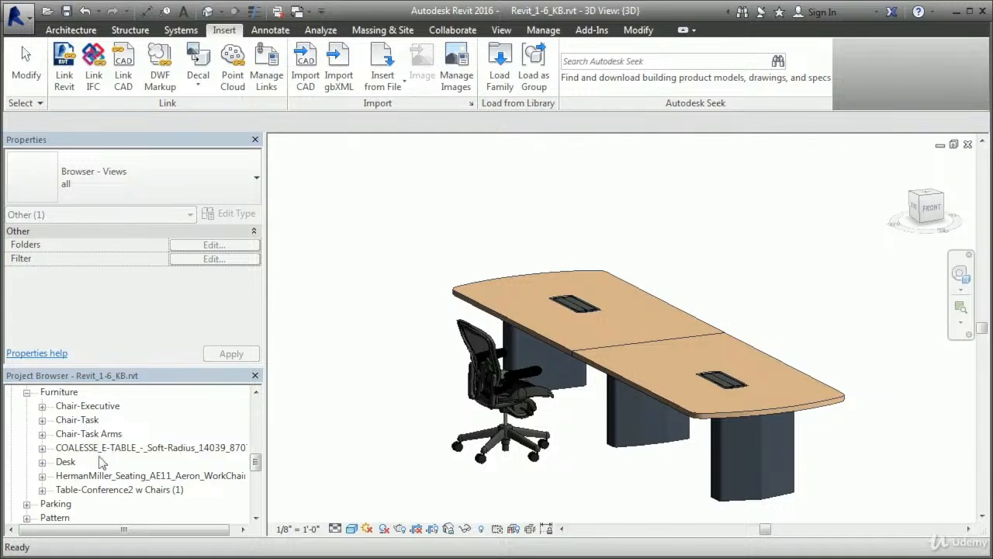
left_click(42, 448)
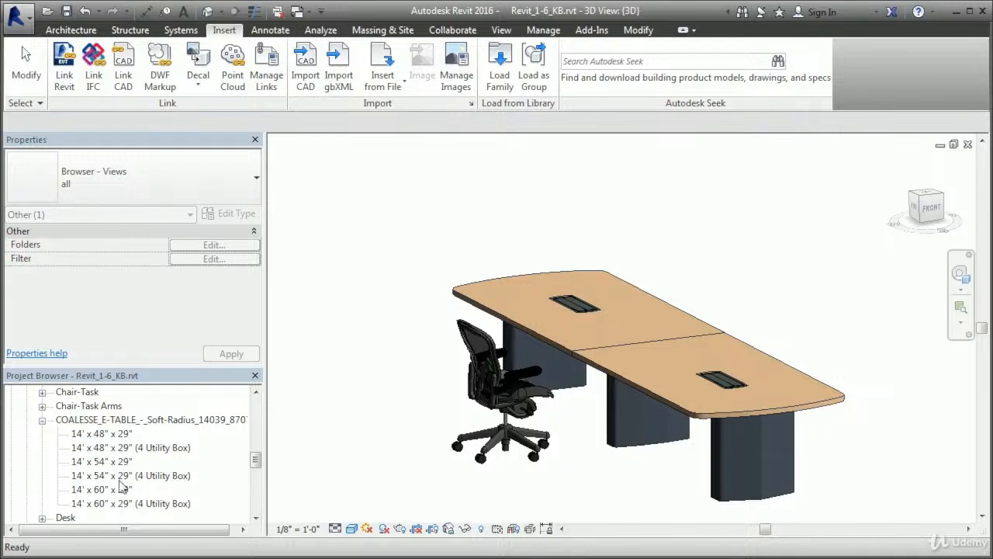
Step: Review the commands offered for the COALESSE_E-TABLE family and for its 14' x 54" x 29" type in the Project Browser
left_click(125, 423)
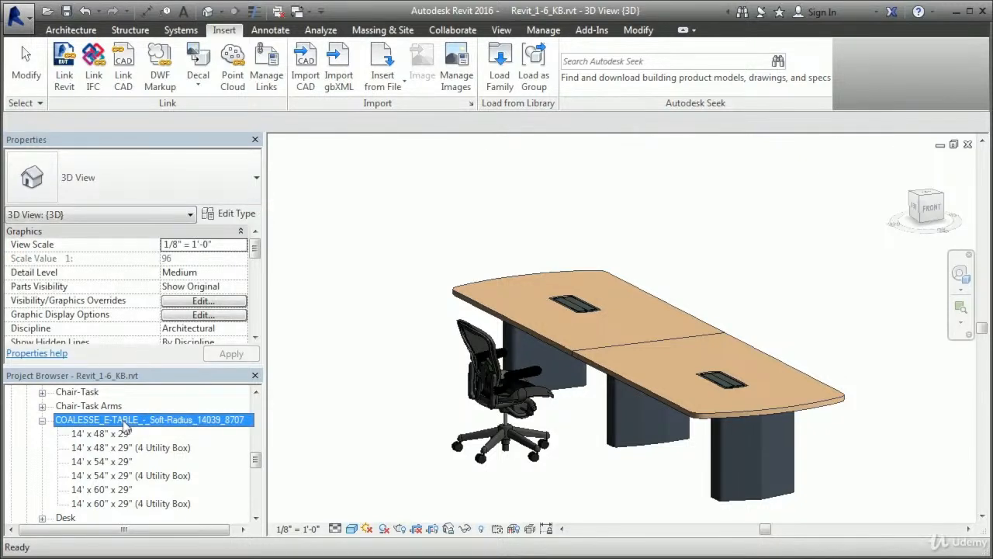
right_click(125, 426)
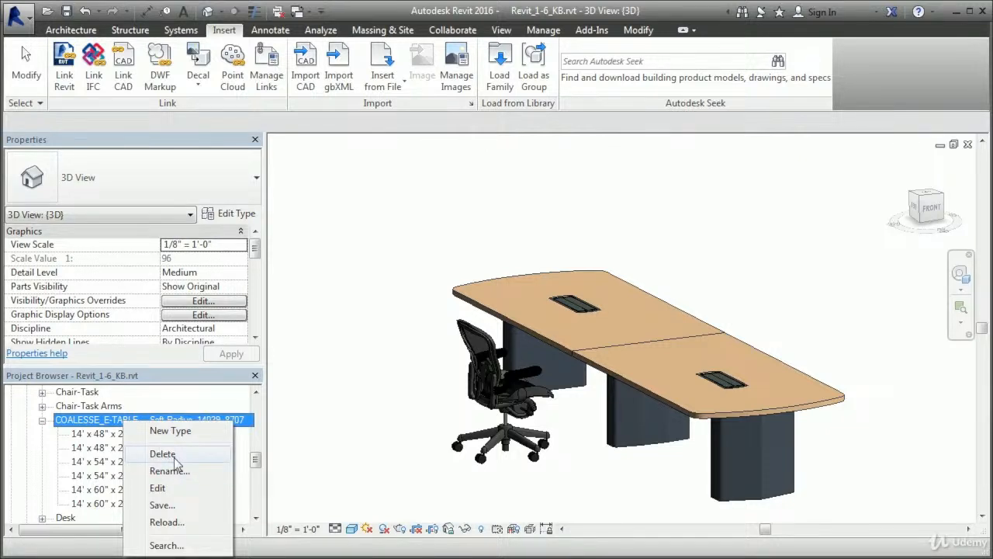
left_click(373, 445)
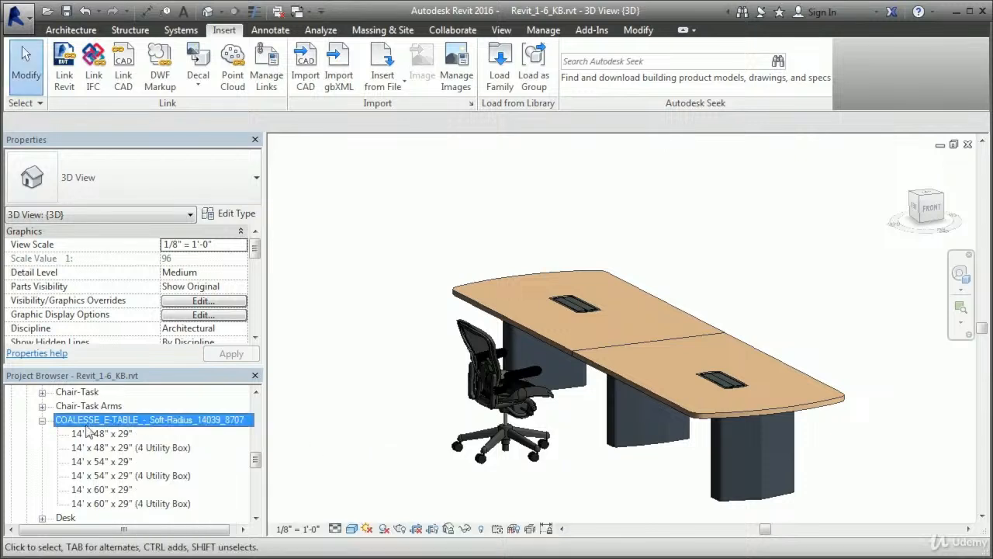
left_click(137, 421)
right_click(140, 420)
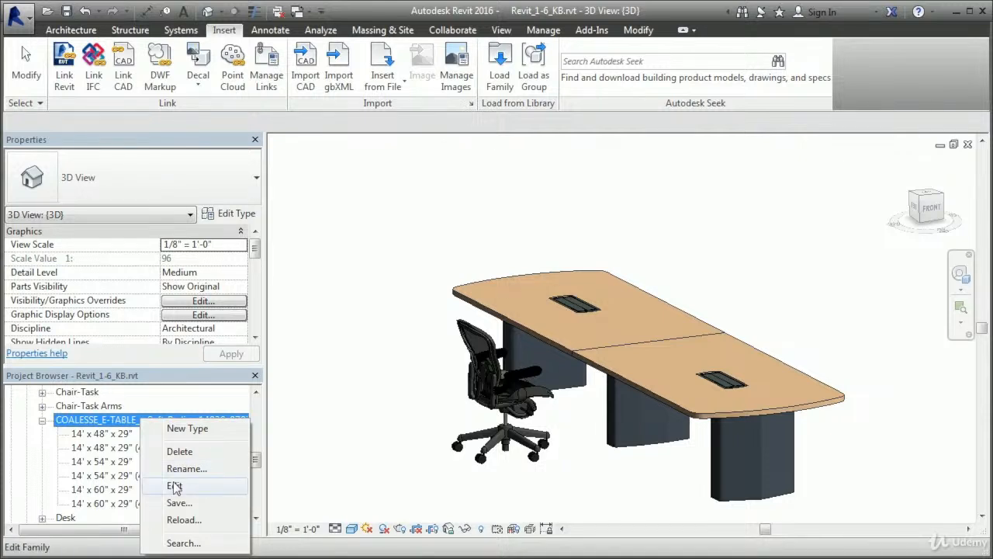
left_click(329, 410)
left_click(102, 462)
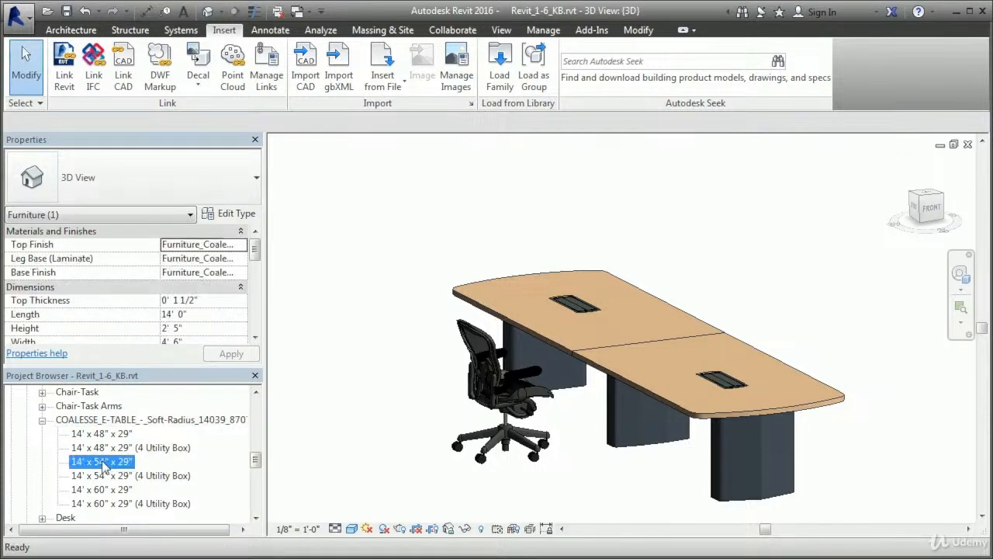
right_click(115, 466)
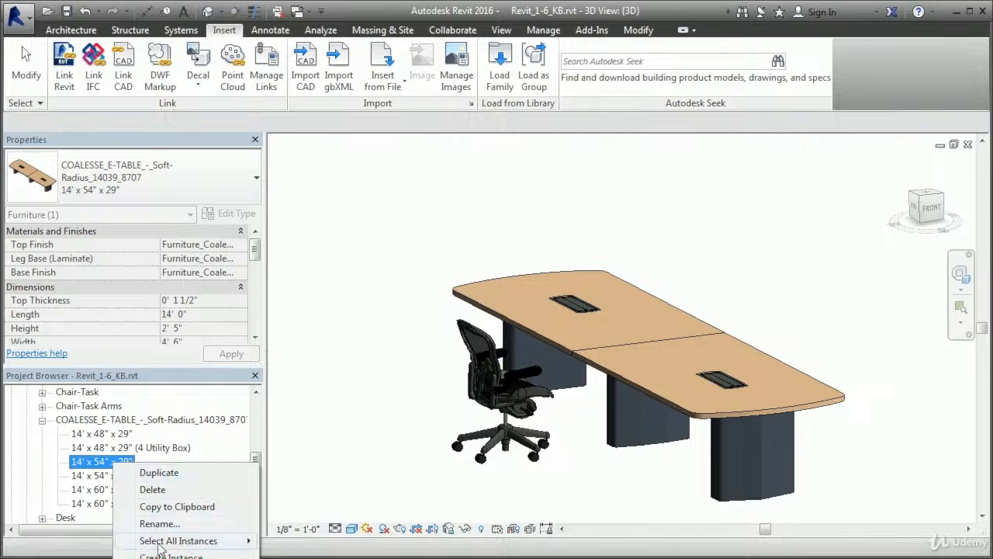
left_click(355, 318)
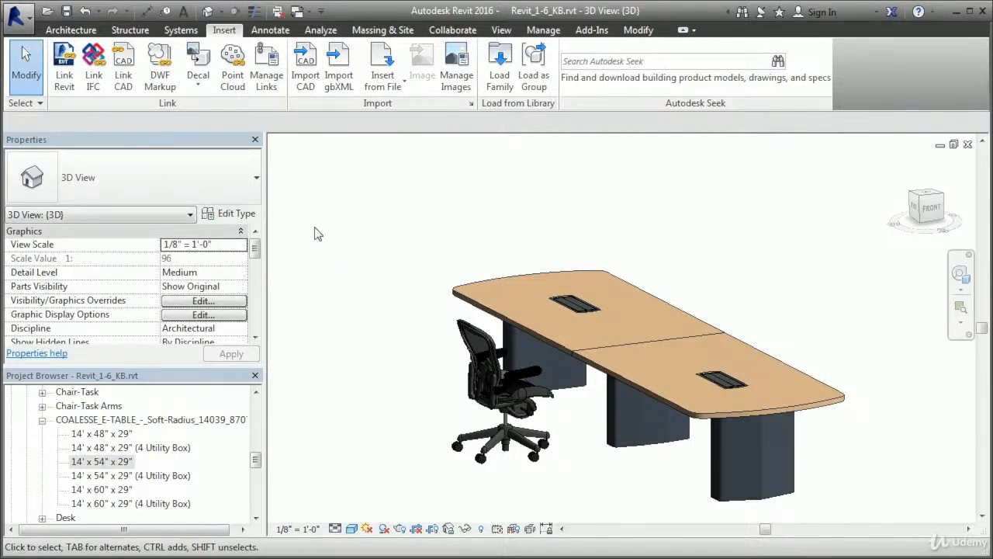
Step: Duplicate the placed conference table's type under the name 12' x 48" x 29"
left_click(462, 298)
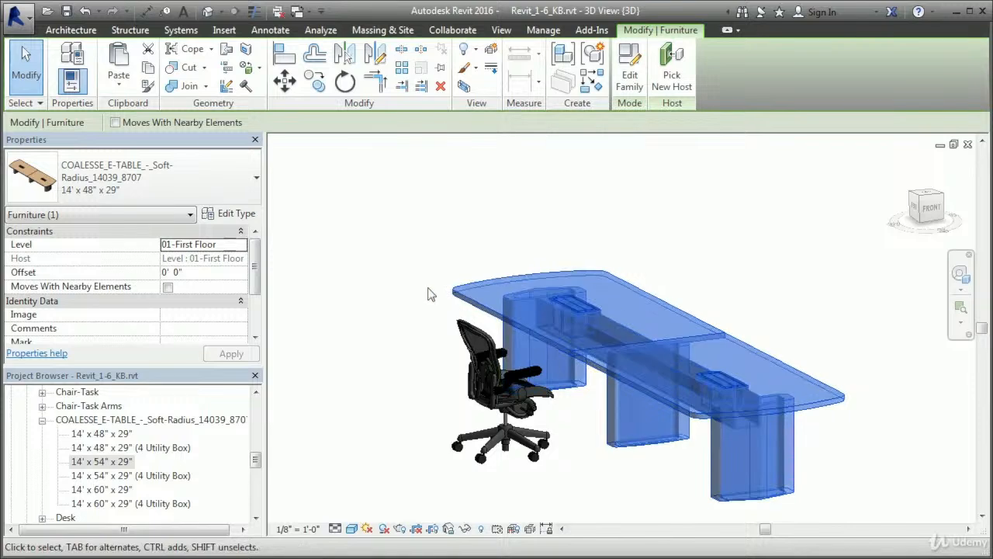
left_click(240, 215)
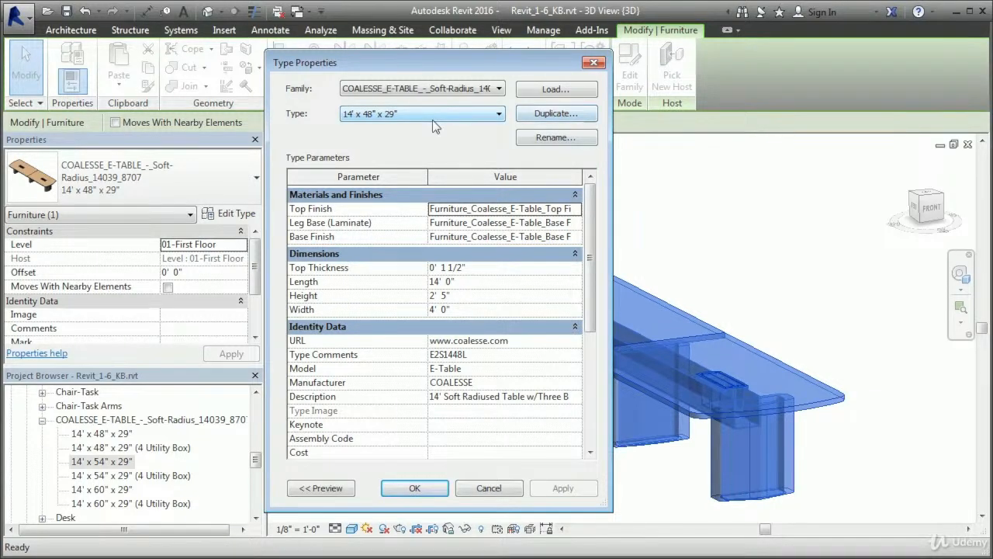
left_click(553, 117)
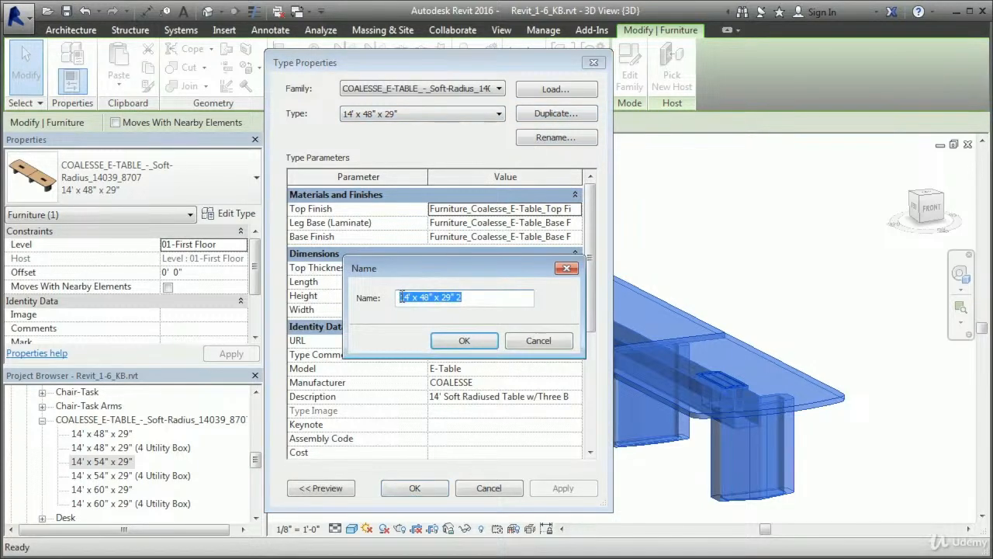
left_click(404, 298)
type("2")
left_click_drag(463, 297, 455, 297)
key("BackSpace")
left_click(470, 340)
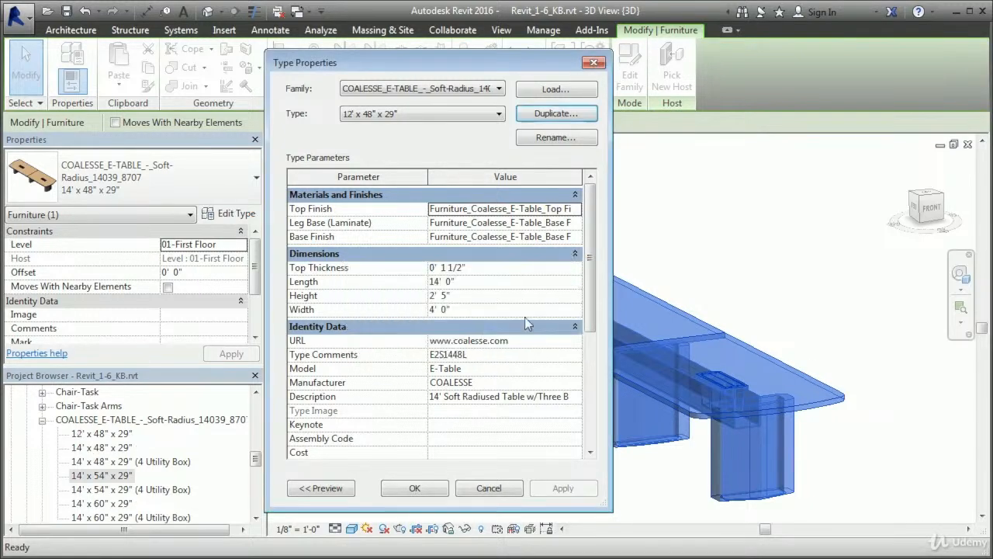
Step: Set the new table type's Length to 12' 0", apply it, and check the resized table in the 3D view
left_click(439, 281)
left_click_drag(440, 282, 433, 282)
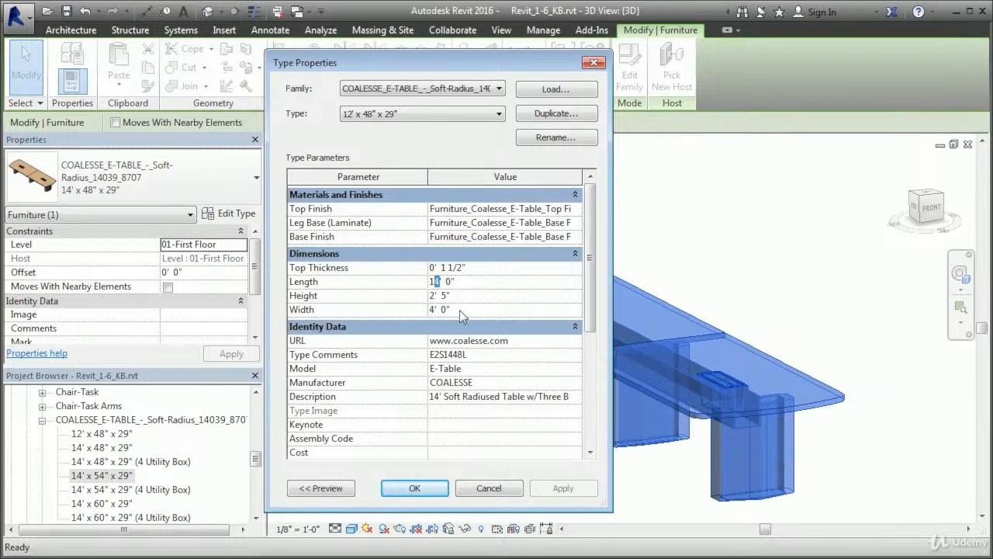
type("2")
left_click(425, 487)
key("Escape")
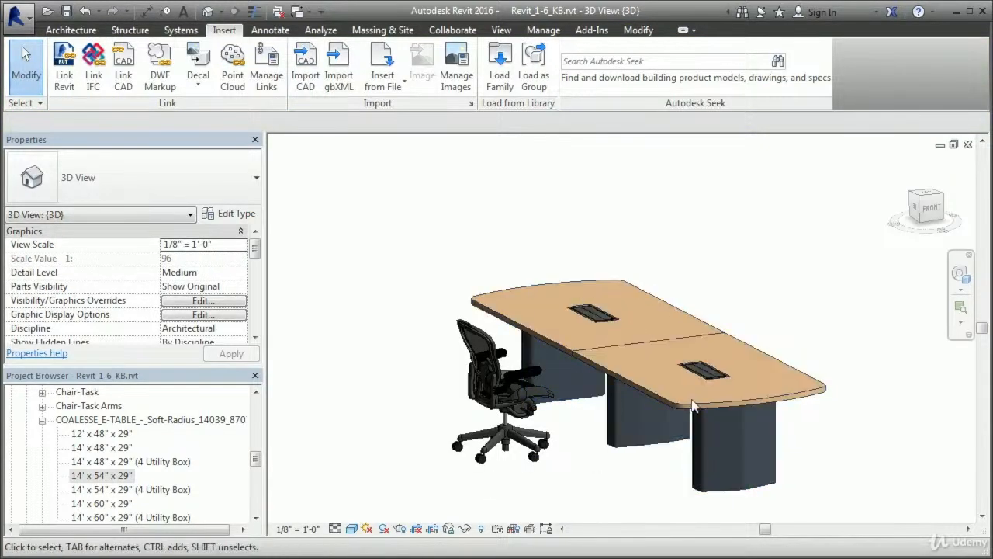
left_click(693, 409)
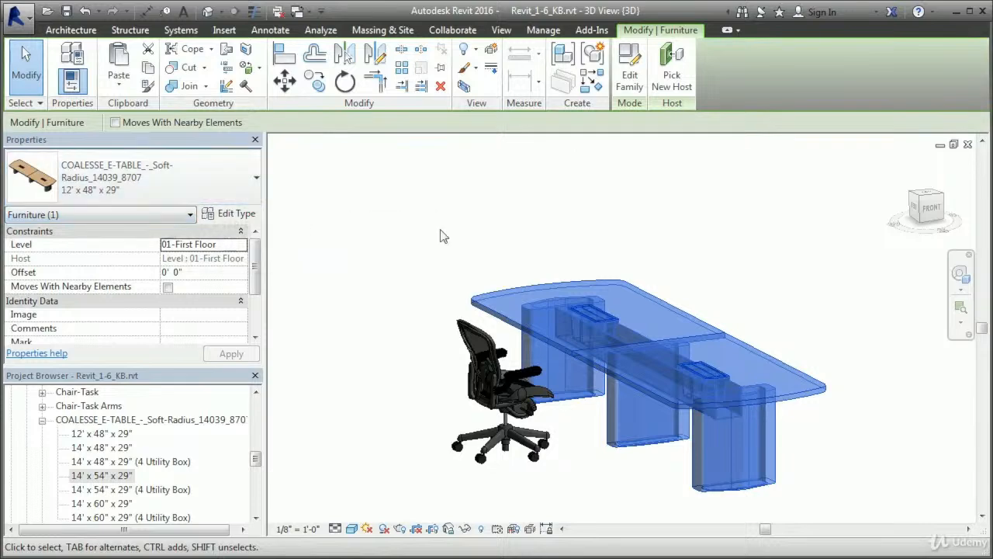
left_click(552, 243)
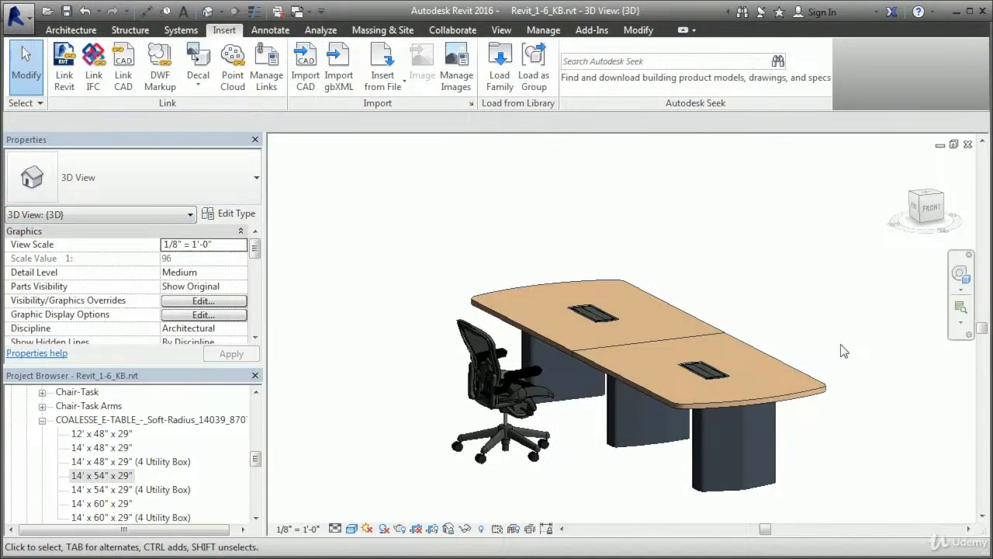